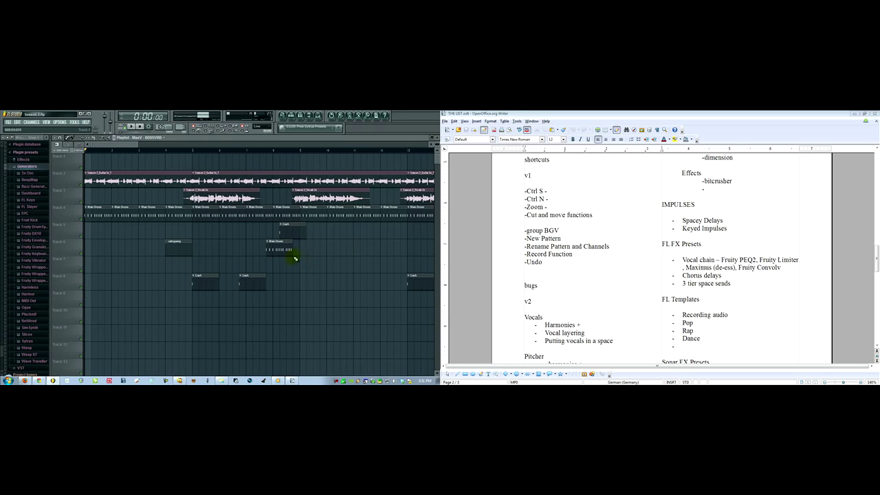
# Step: Save the Season 2 project
pyautogui.scroll(-4, 294, 265)
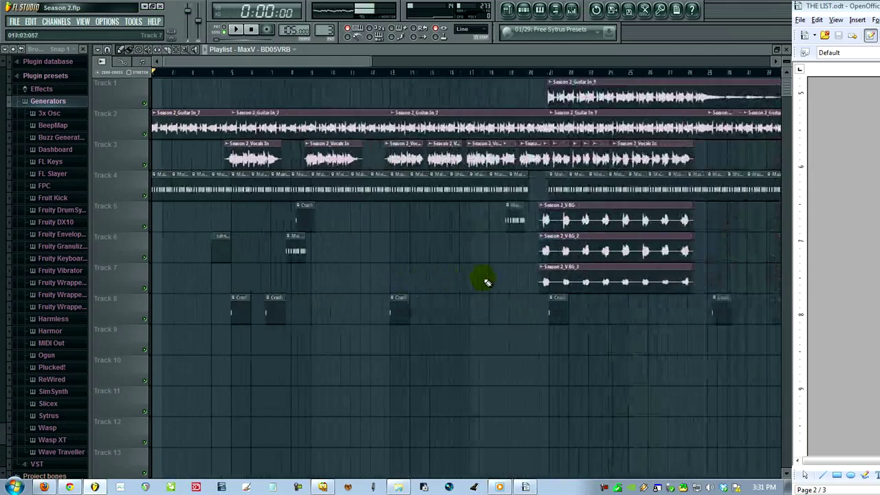
pyautogui.scroll(-5, 482, 278)
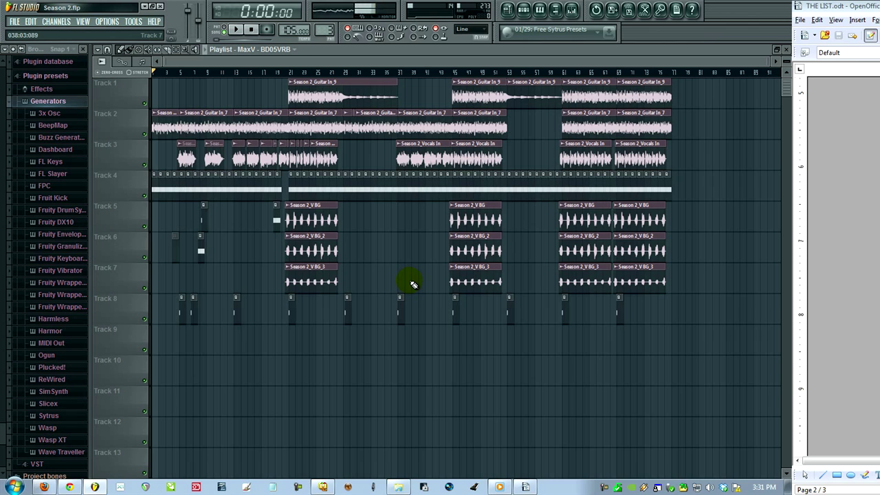
pyautogui.press('ctrl')
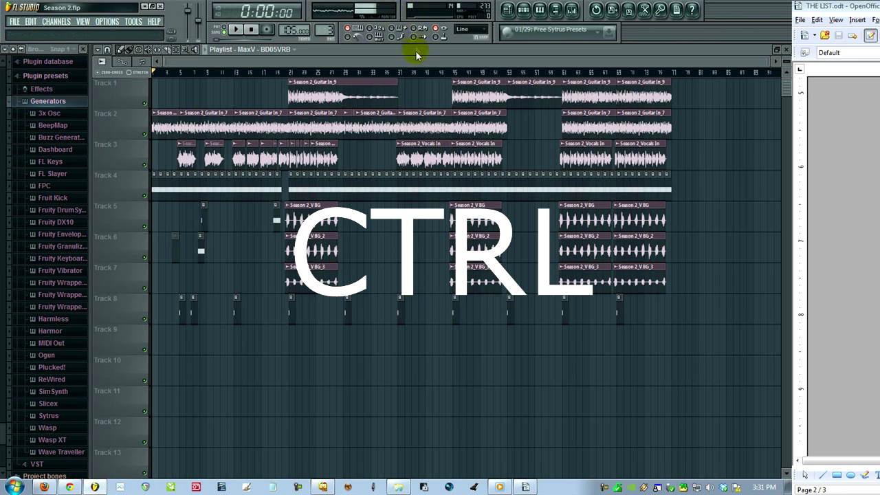
pyautogui.hotkey('ctrl', 's')
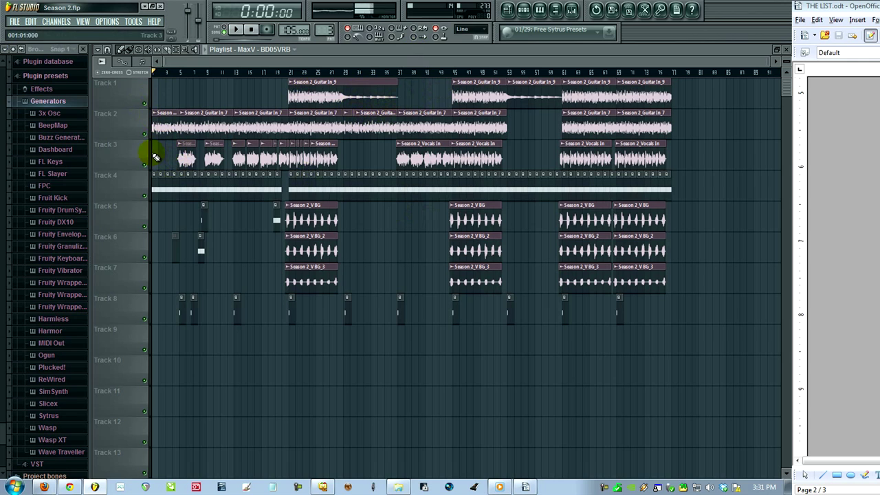
pyautogui.hotkey('ctrl', 's')
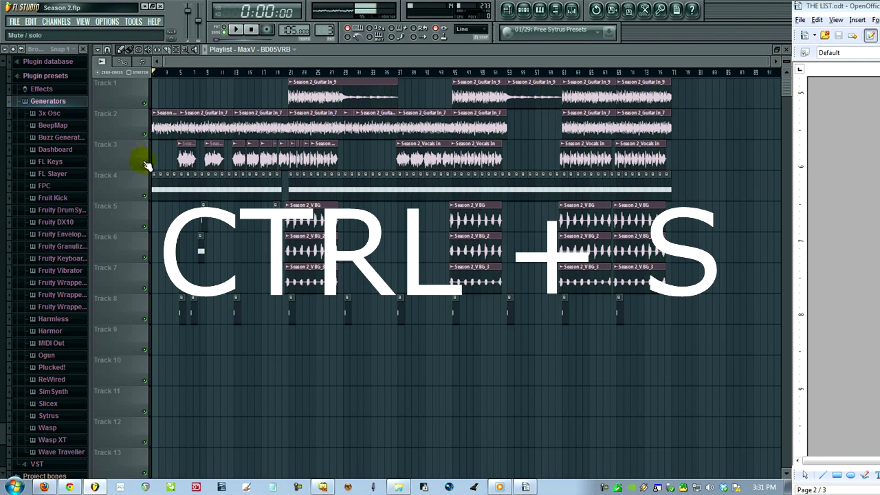
# Step: Delete the first Season 2_V BG clip on Track 5, undo the deletion and save the project
pyautogui.rightClick(323, 215)
pyautogui.hotkey('ctrl', 's')
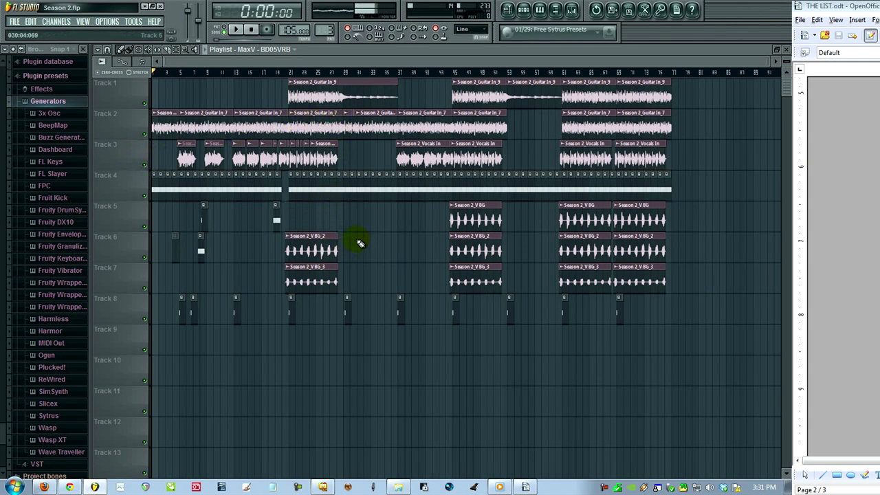
pyautogui.hotkey('ctrl', 'z')
pyautogui.hotkey('ctrl', 's')
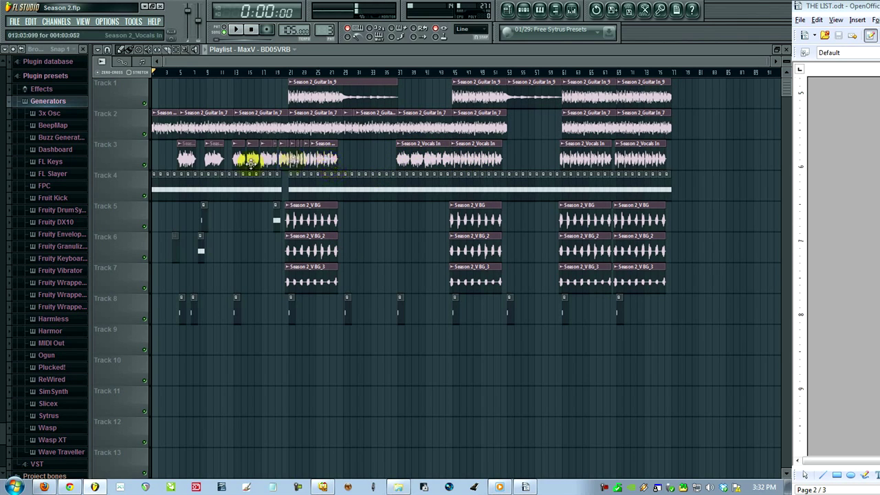
# Step: Delete all the Season 2_Vocals In clips on Track 3 of the playlist
pyautogui.moveTo(354, 160); pyautogui.dragTo(169, 160)
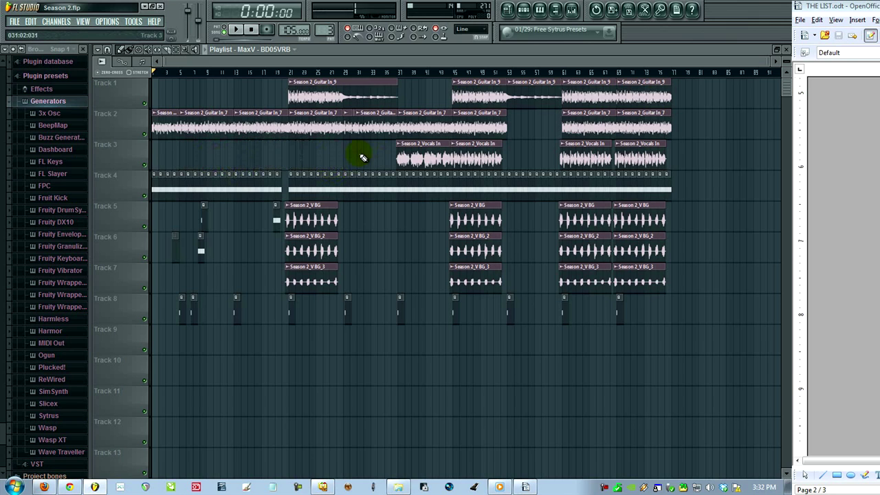
pyautogui.rightClick(421, 159)
pyautogui.rightClick(474, 159)
pyautogui.rightClick(584, 158)
pyautogui.rightClick(640, 158)
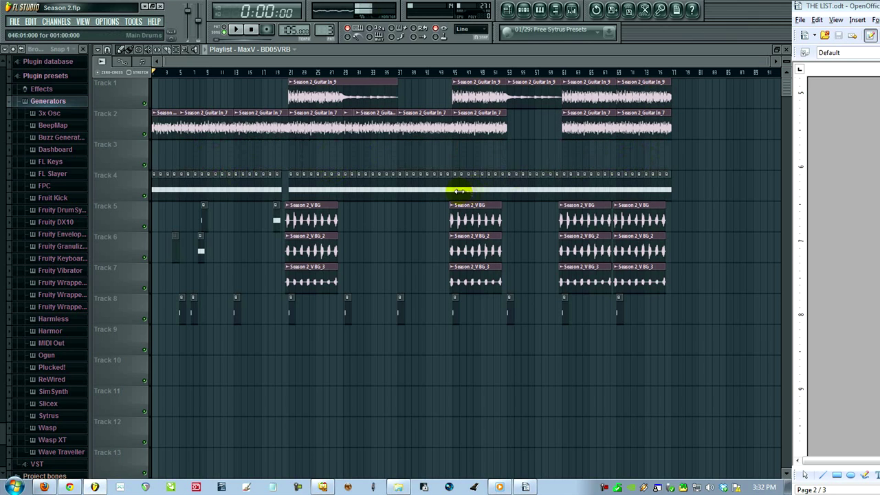
pyautogui.click(137, 22)
pyautogui.click(137, 21)
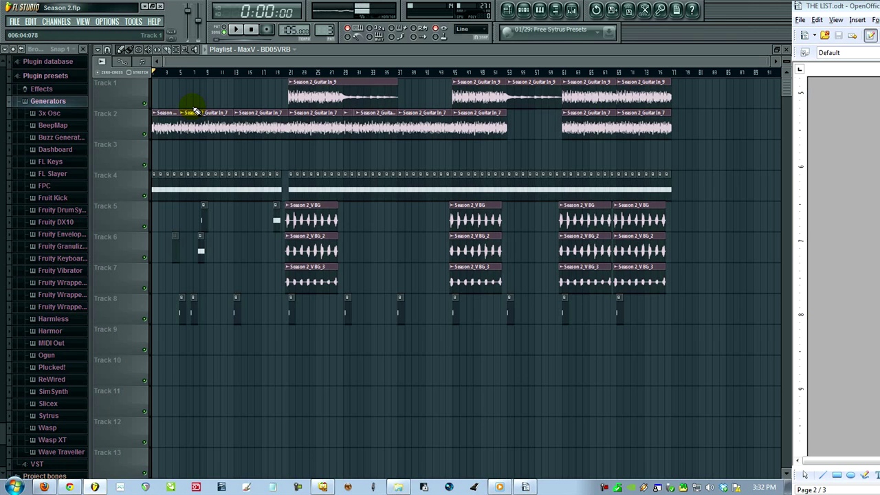
# Step: Step back through the undo history to undo all the Track 3 vocal clip deletions
pyautogui.hotkey('ctrl', 'alt', 'z')
pyautogui.hotkey('ctrl', 'alt', 'z')
pyautogui.hotkey('ctrl', 'alt', 'z')
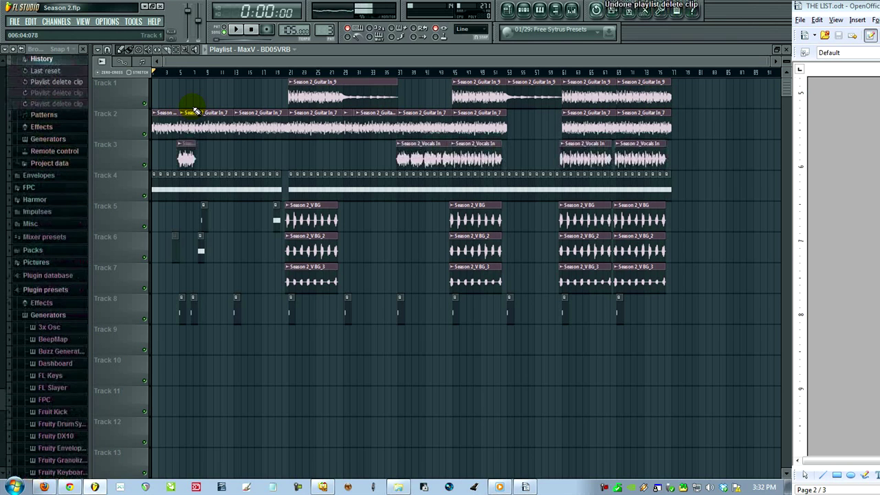
pyautogui.hotkey('ctrl', 'shift', 'z')
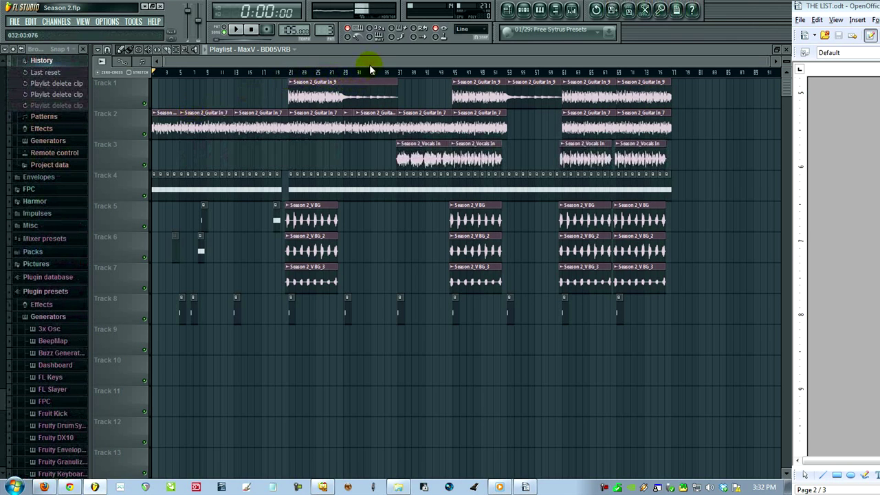
pyautogui.hotkey('ctrl', 'alt', 'z')
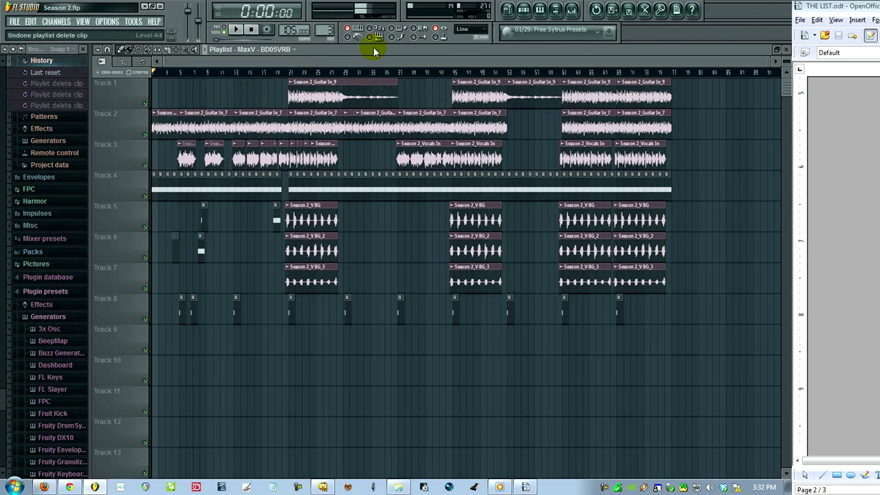
# Step: Save the project as a new version and reopen the recent project Season 2.flp
pyautogui.press('ctrl')
pyautogui.hotkey('ctrl', 'n')
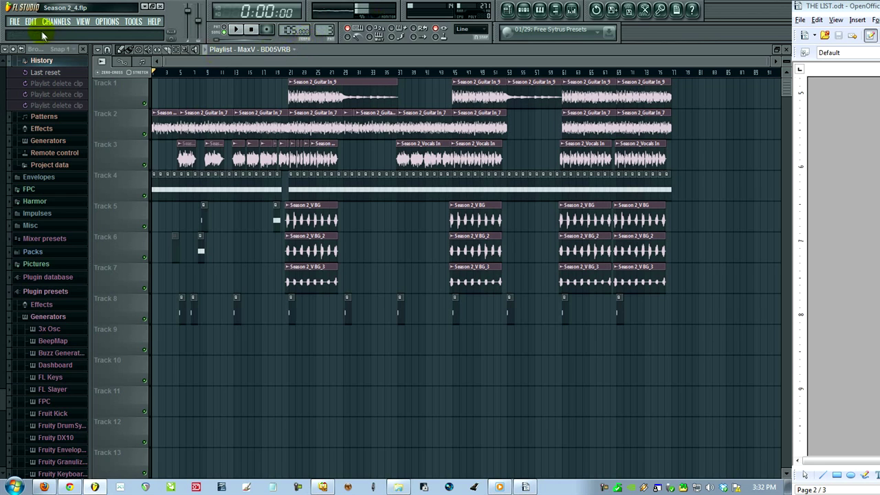
pyautogui.click(14, 21)
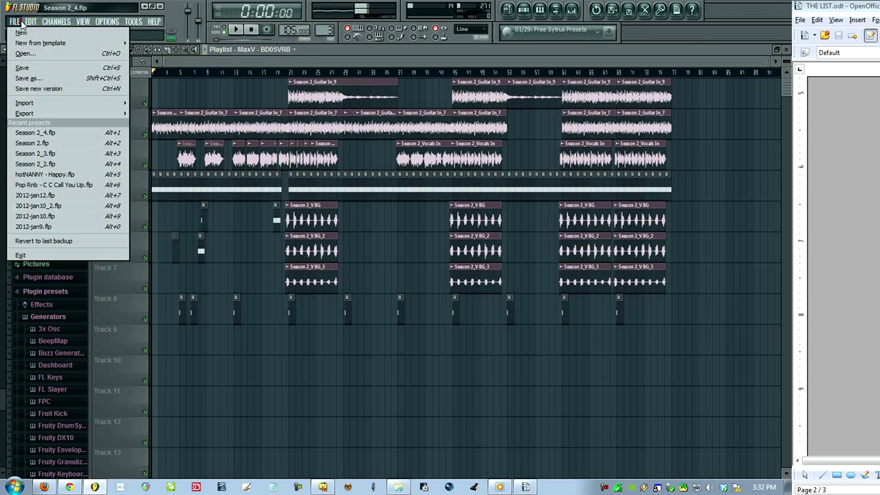
pyautogui.click(45, 143)
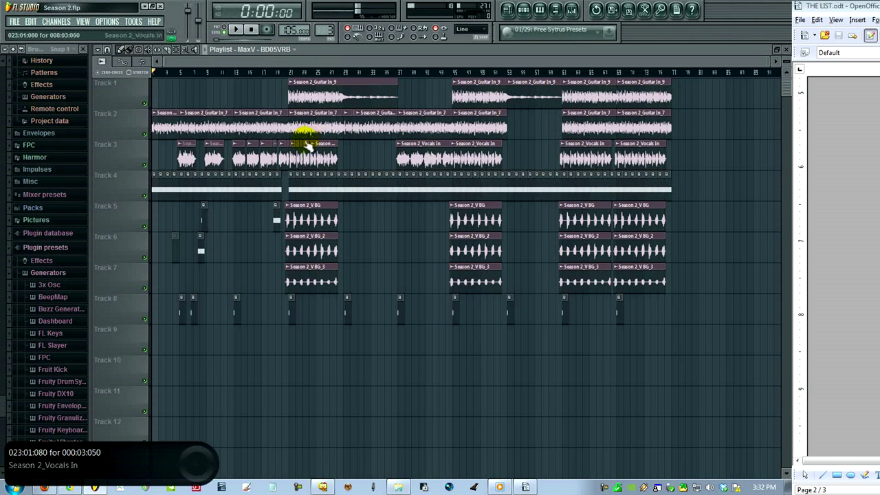
pyautogui.click(366, 48)
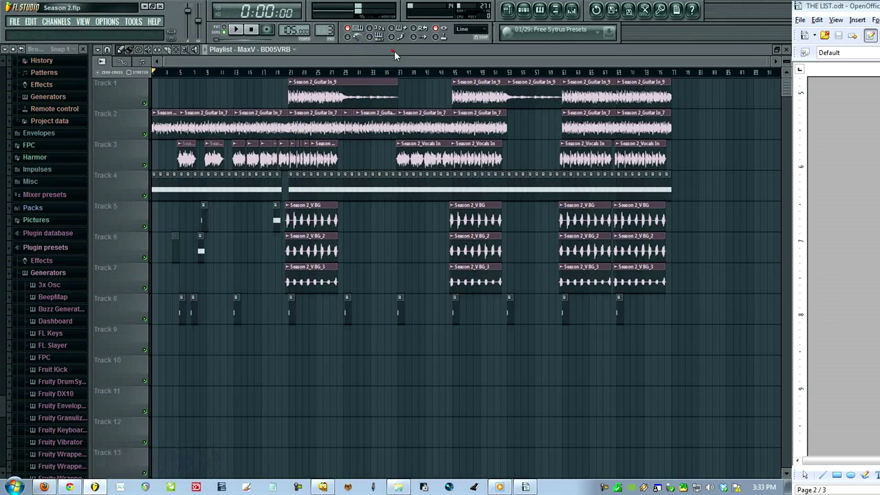
# Step: Examine the guitar, vocal, drum and background vocal clips across the playlist, both as an overview and in close detail
pyautogui.click(554, 235)
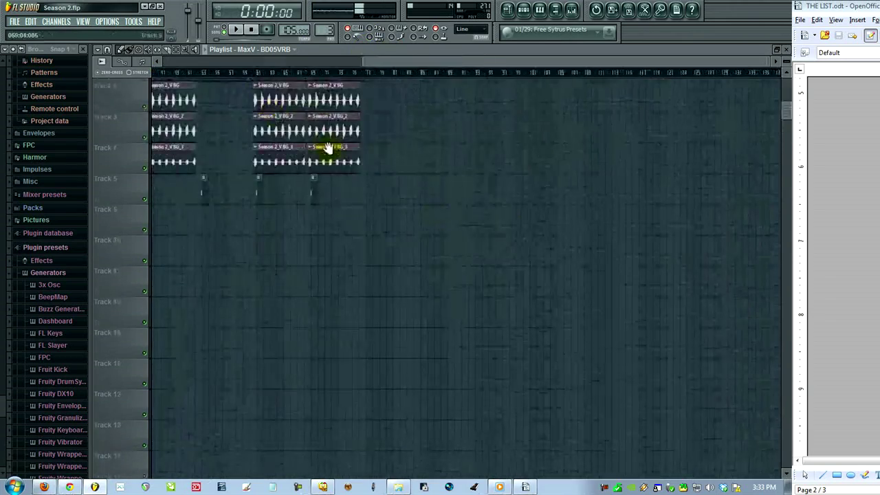
pyautogui.click(473, 237)
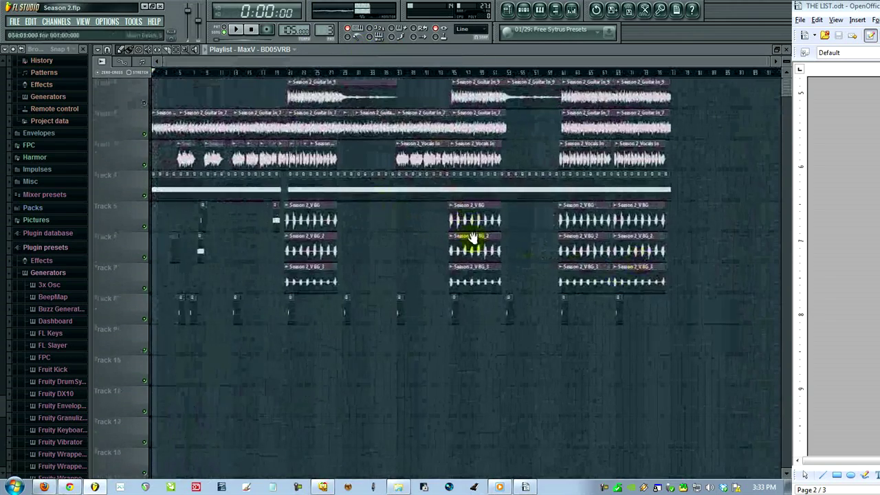
pyautogui.scroll(2, 316, 172)
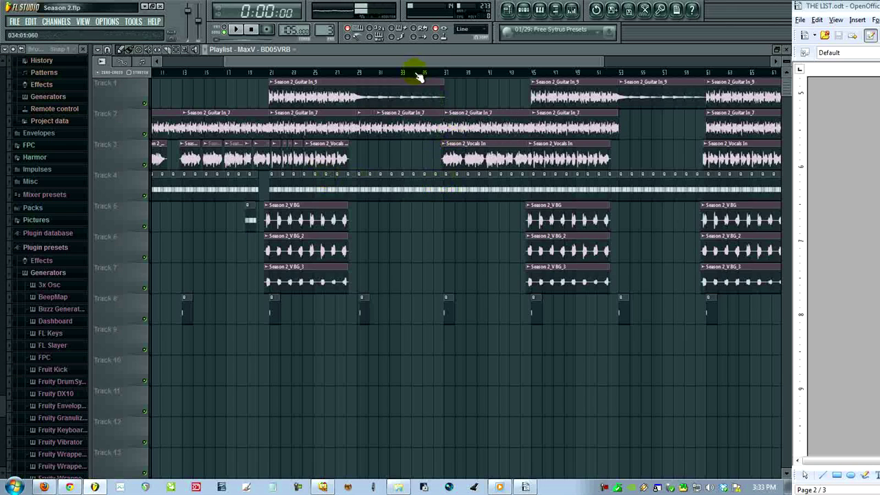
pyautogui.scroll(1, 391, 168)
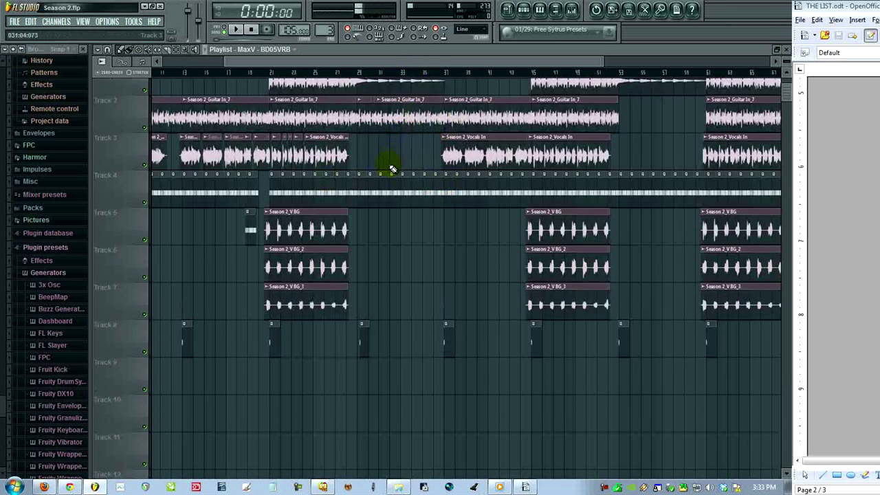
pyautogui.scroll(1, 391, 168)
pyautogui.moveTo(391, 168); pyautogui.dragTo(723, 341)
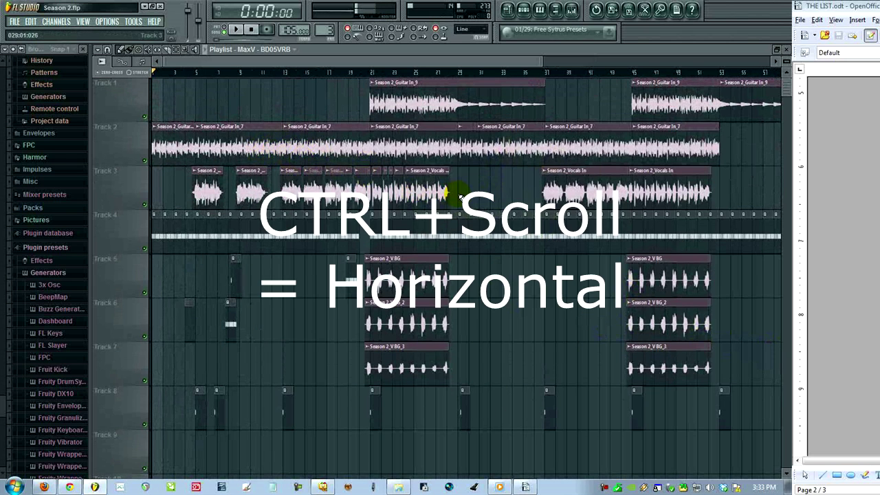
pyautogui.scroll(4, 453, 196)
pyautogui.scroll(5, 462, 199)
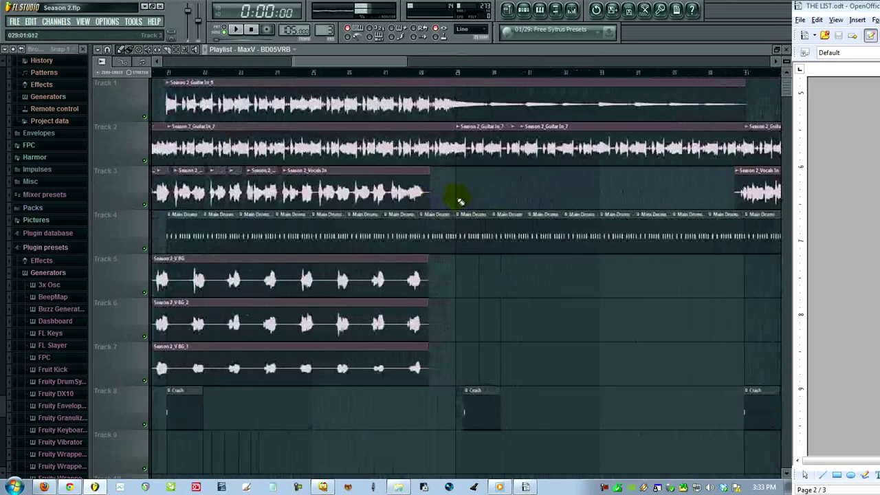
pyautogui.scroll(2, 472, 200)
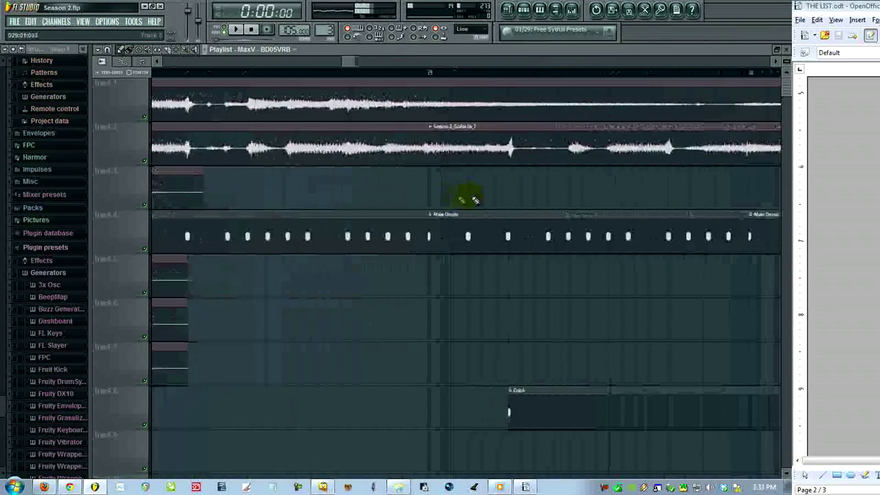
pyautogui.scroll(-3, 354, 197)
pyautogui.moveTo(310, 195); pyautogui.dragTo(873, 226)
pyautogui.scroll(-2, 508, 215)
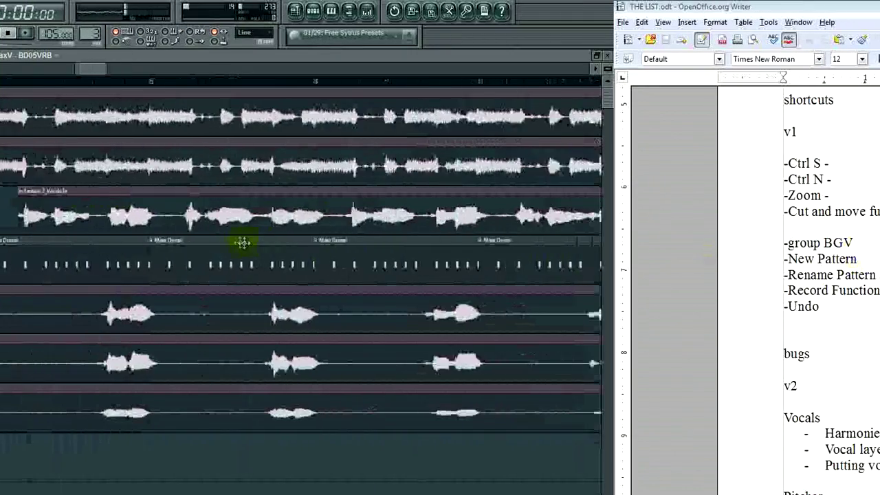
pyautogui.scroll(-4, 243, 242)
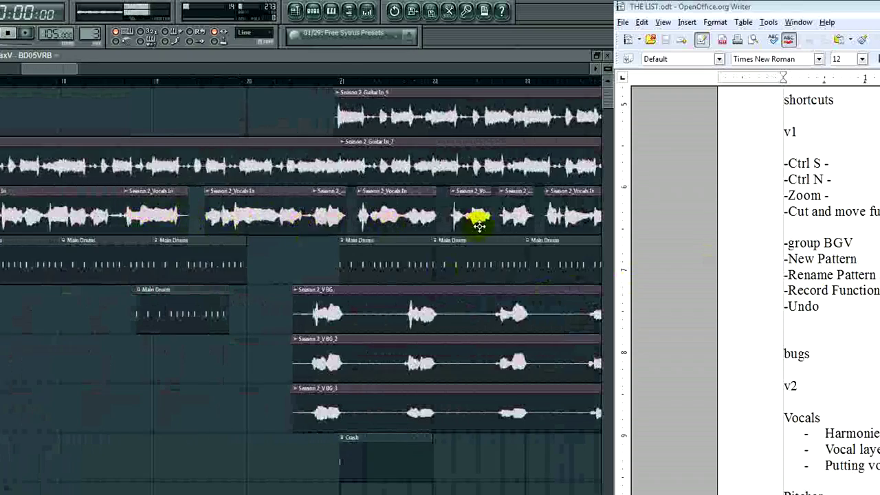
pyautogui.hscroll(4, 304, 249)
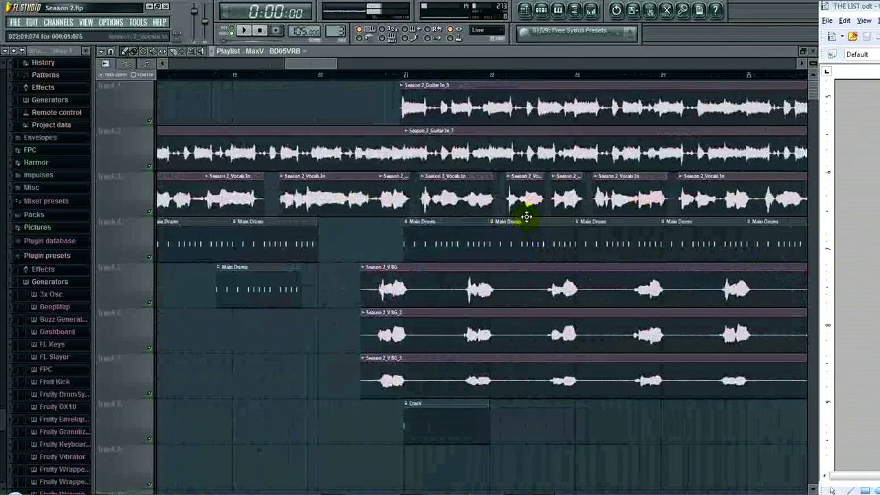
pyautogui.scroll(-5, 526, 217)
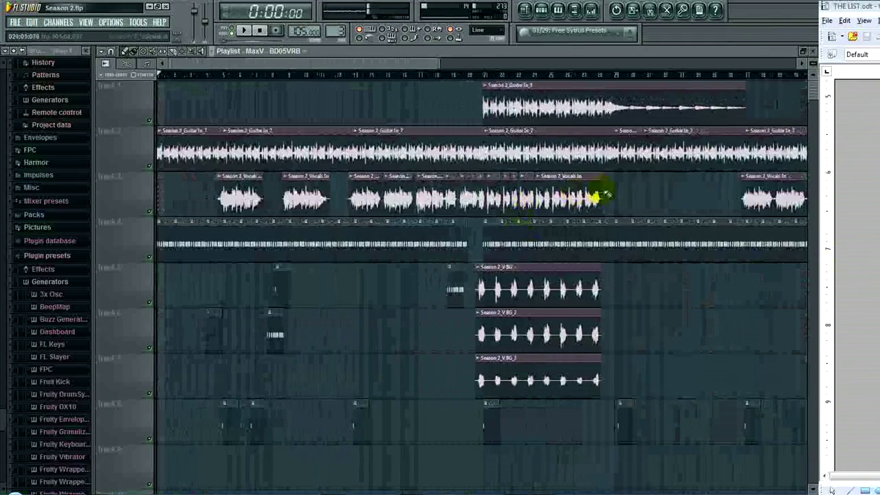
# Step: Replace the split vocal clips on Track 3 with one continuous Season 2_Vocals In clip reaching to about bar 29
pyautogui.rightClick(599, 192)
pyautogui.click(262, 187)
pyautogui.moveTo(261, 187); pyautogui.dragTo(611, 186)
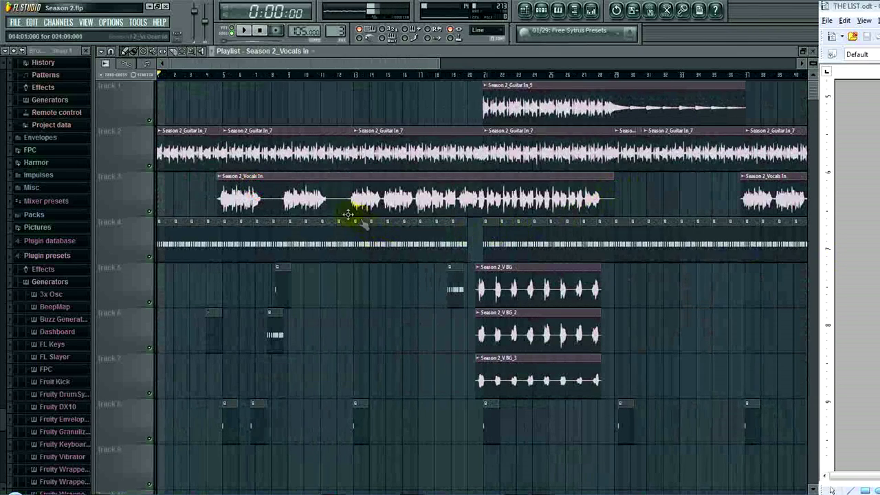
# Step: Examine the Track 3 vocal waveform closely around bars 12 to 15, including the silent gap before bar 13
pyautogui.scroll(5, 338, 202)
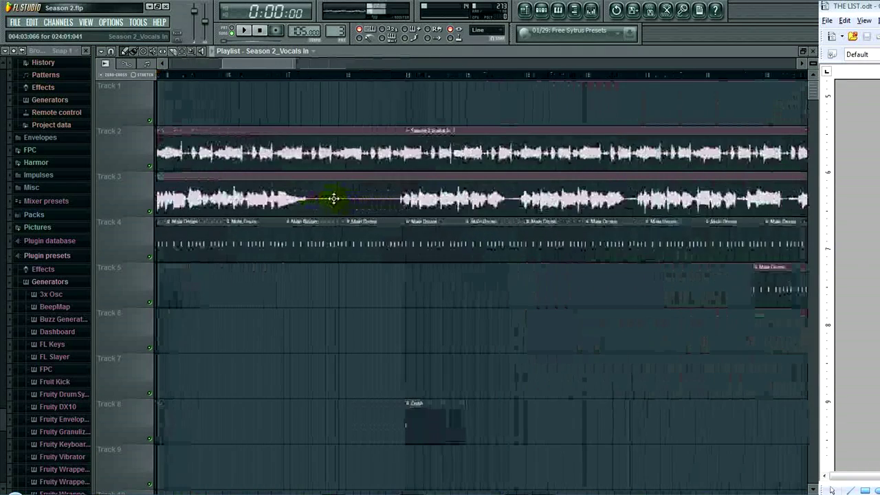
pyautogui.scroll(4, 334, 199)
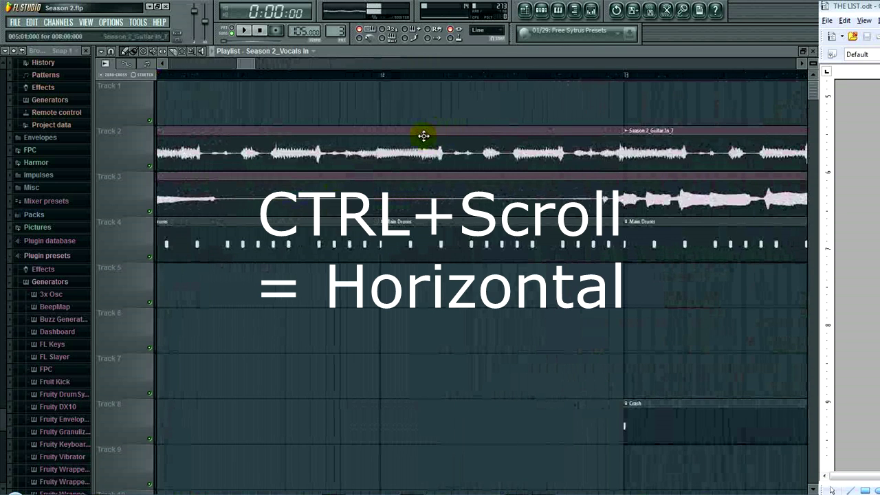
pyautogui.scroll(5, 452, 200)
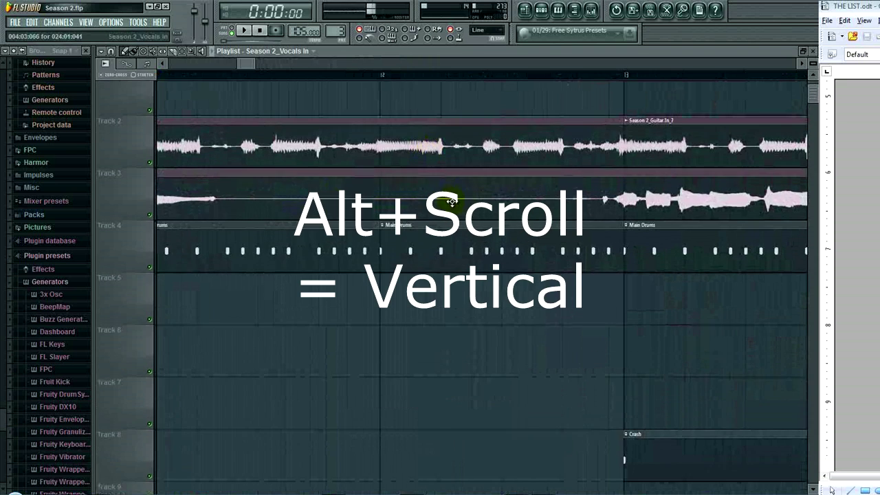
pyautogui.scroll(3, 466, 201)
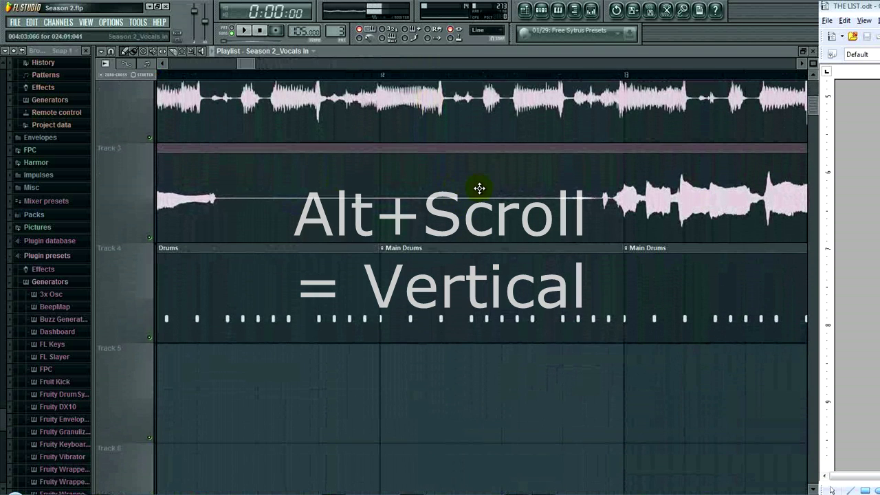
pyautogui.click(371, 29)
pyautogui.moveTo(619, 158); pyautogui.dragTo(388, 211)
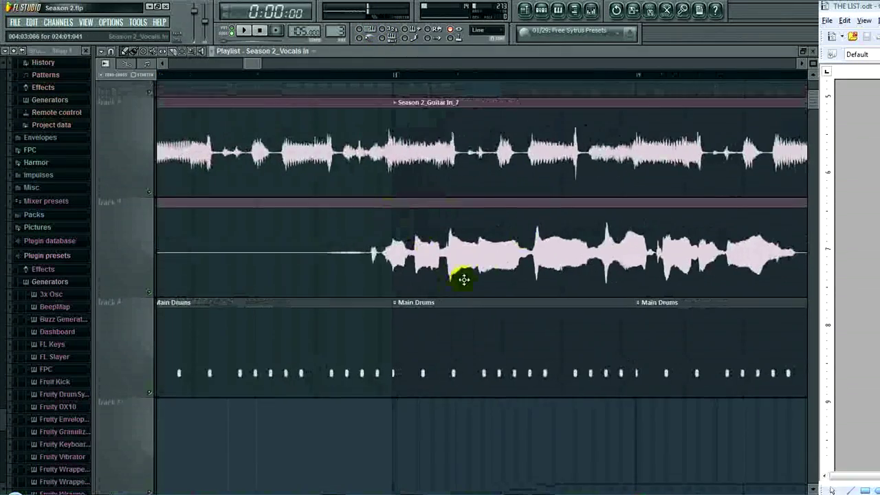
pyautogui.moveTo(566, 245); pyautogui.dragTo(585, 222)
pyautogui.moveTo(481, 204); pyautogui.dragTo(655, 278)
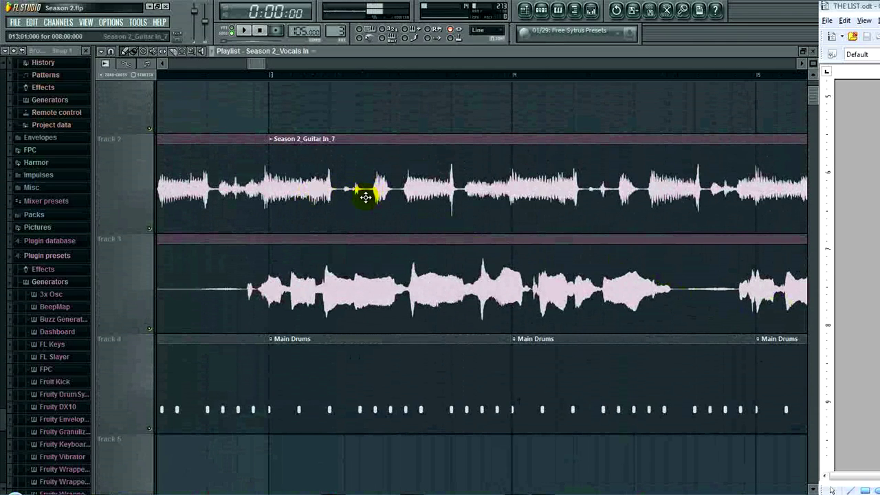
# Step: Play the song briefly from bar 13, stop it, and check the channel settings of Season 2_Guitar In_7
pyautogui.click(279, 75)
pyautogui.press('space')
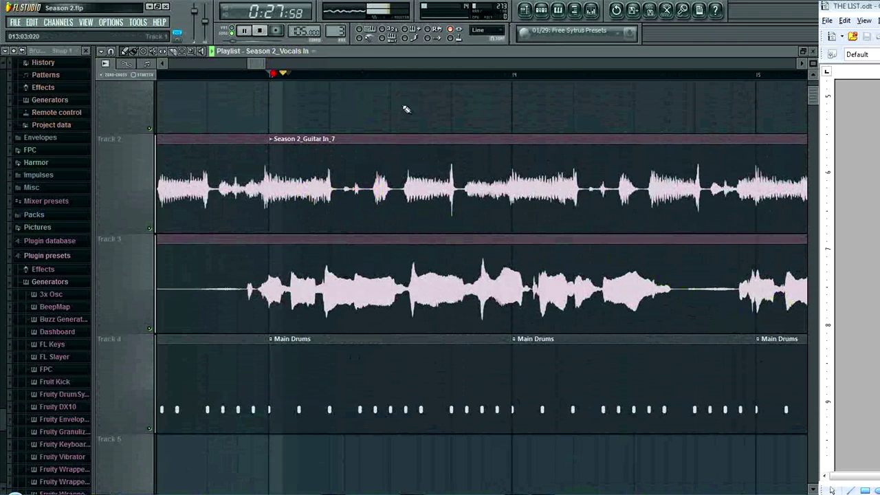
pyautogui.press('space')
pyautogui.doubleClick(310, 153)
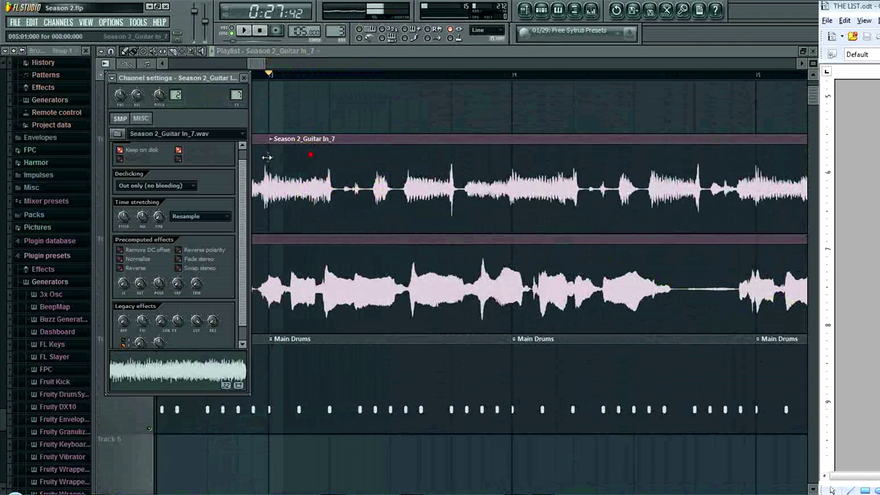
pyautogui.click(243, 78)
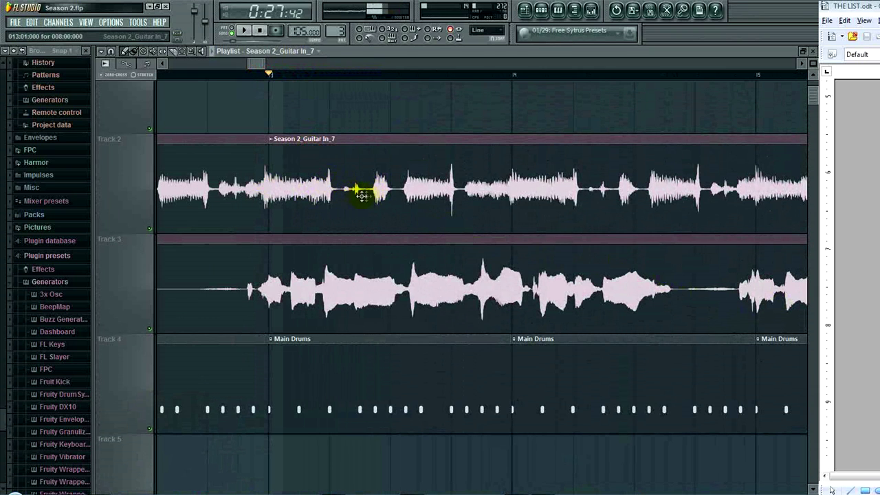
# Step: Turn off the typing keyboard to piano keyboard and slice the Track 3 vocal clip where the silence after bar 11 begins
pyautogui.moveTo(288, 219); pyautogui.dragTo(678, 229)
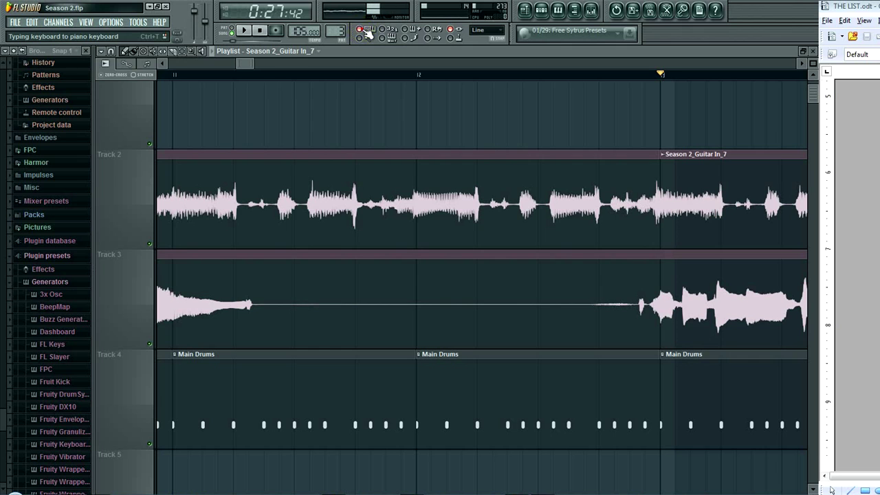
pyautogui.hotkey('ctrl', 't')
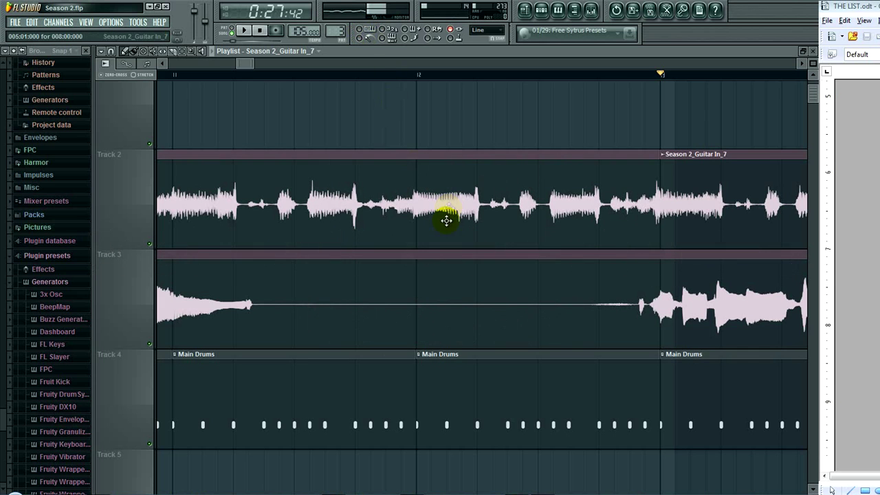
pyautogui.press('c')
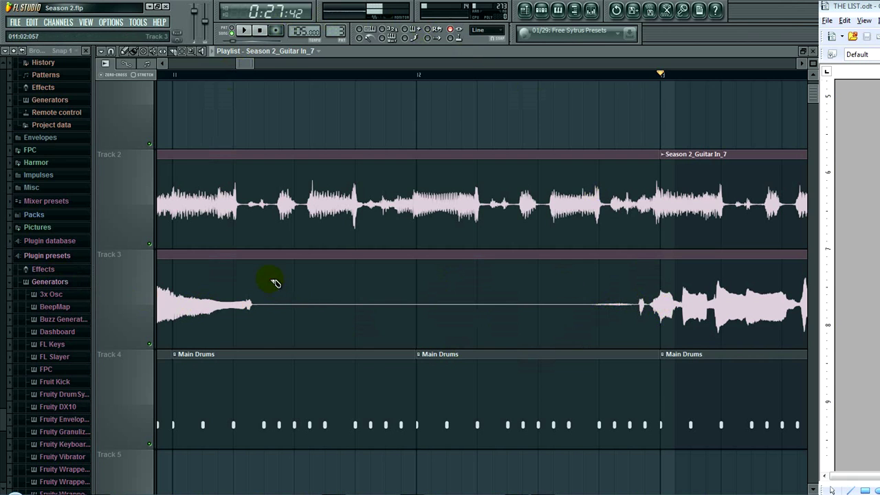
pyautogui.moveTo(269, 278); pyautogui.dragTo(272, 336)
pyautogui.hotkey('ctrl', 'z')
pyautogui.keyDown('shift'); pyautogui.click(269, 315); pyautogui.keyUp('shift')
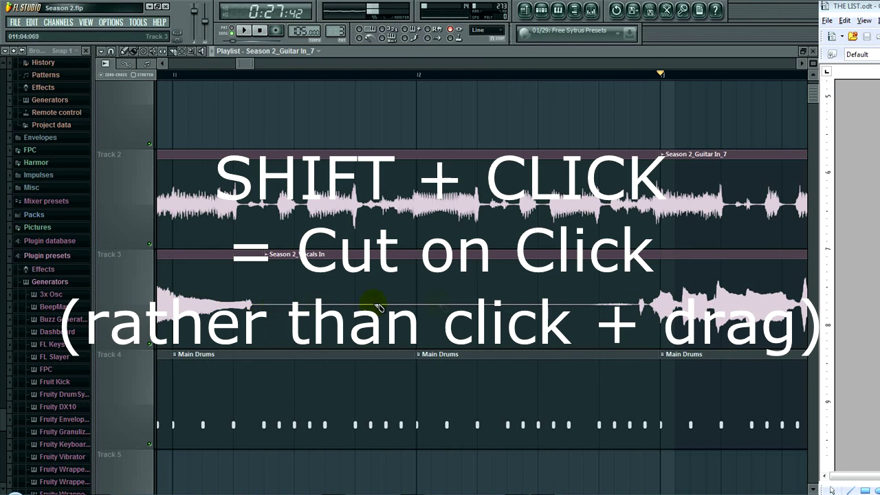
# Step: Try to slice the Track 3 vocal clip just before the first vocal sound ahead of bar 13, and undo that slice
pyautogui.hscroll(3, 377, 304)
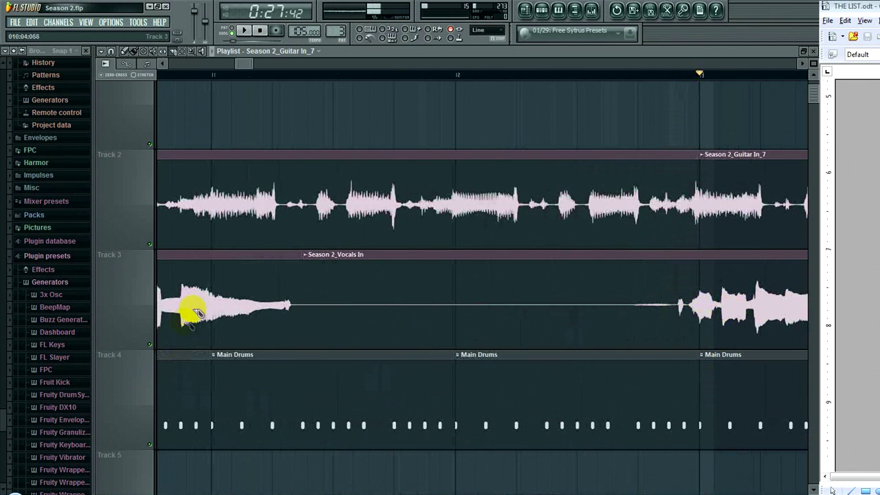
pyautogui.press('shift')
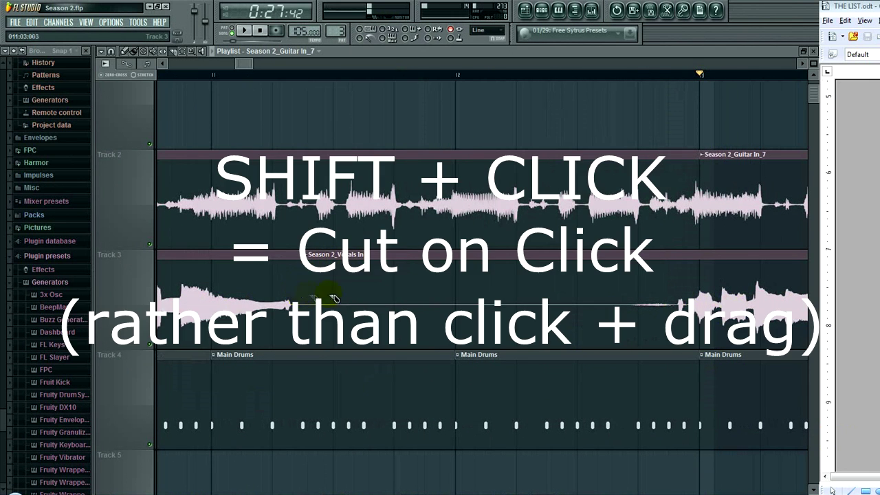
pyautogui.scroll(2, 299, 286)
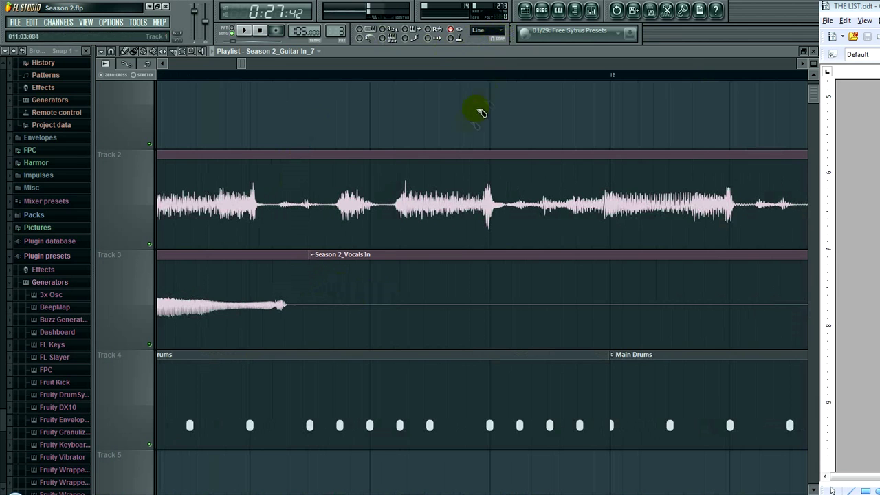
pyautogui.moveTo(489, 214); pyautogui.dragTo(538, 187)
pyautogui.scroll(-2, 537, 187)
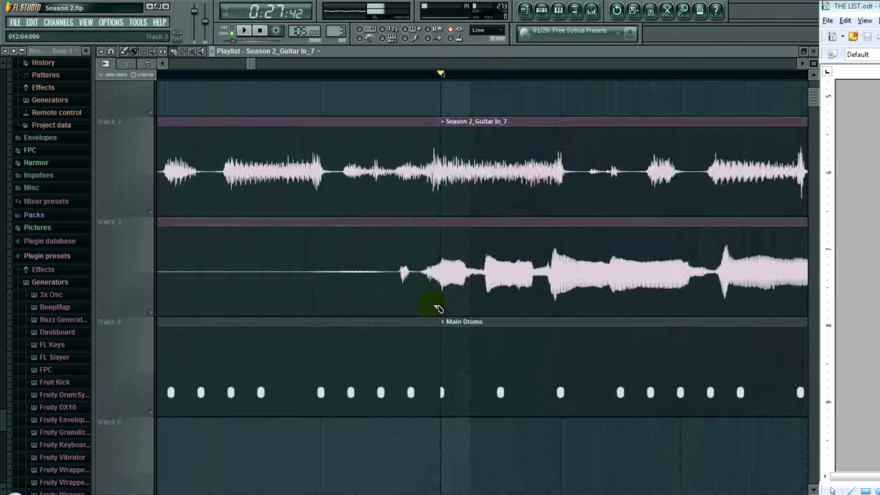
pyautogui.click(397, 273)
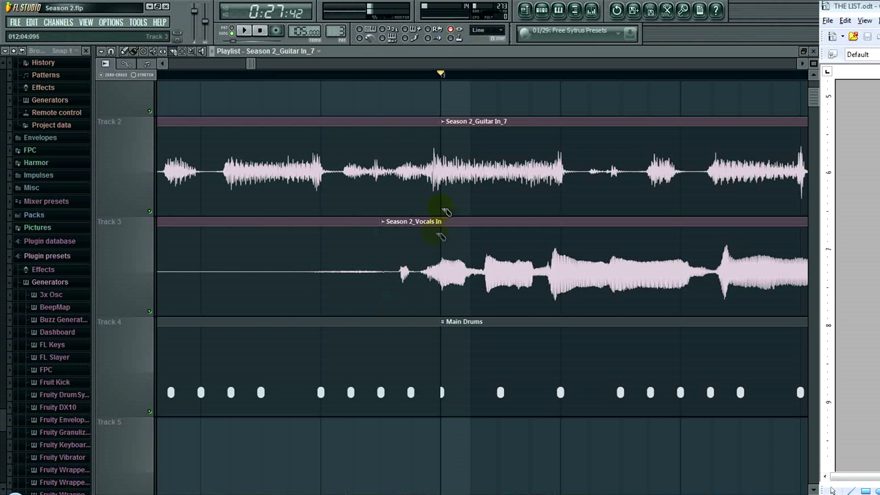
pyautogui.hotkey('ctrl', 'z')
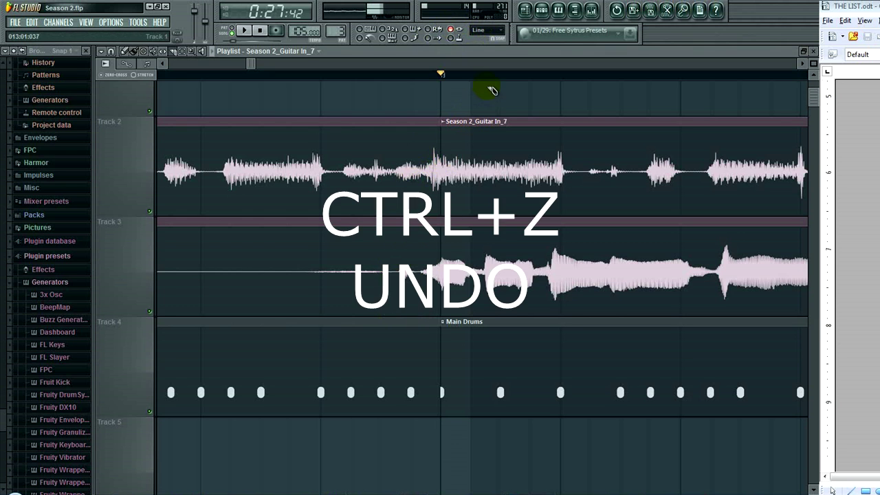
# Step: Set the global snap to (none), try a free slice of the Track 3 vocals near bar 13, and undo it
pyautogui.click(498, 33)
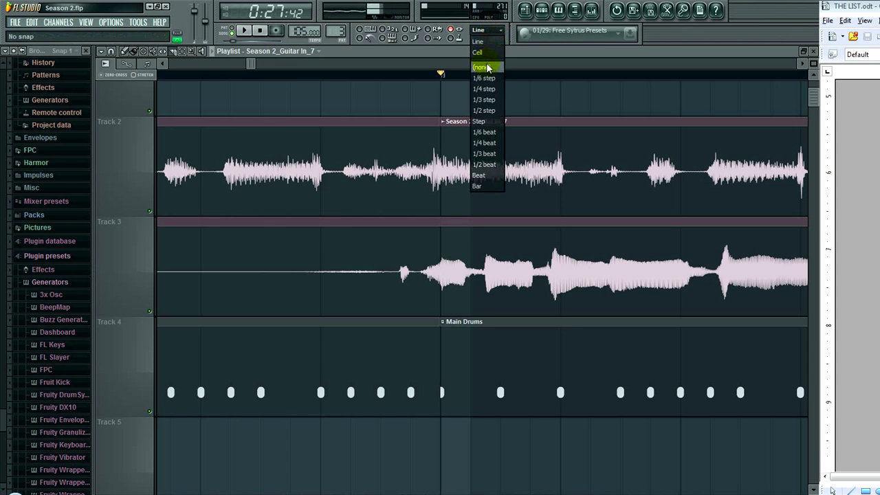
pyautogui.click(529, 50)
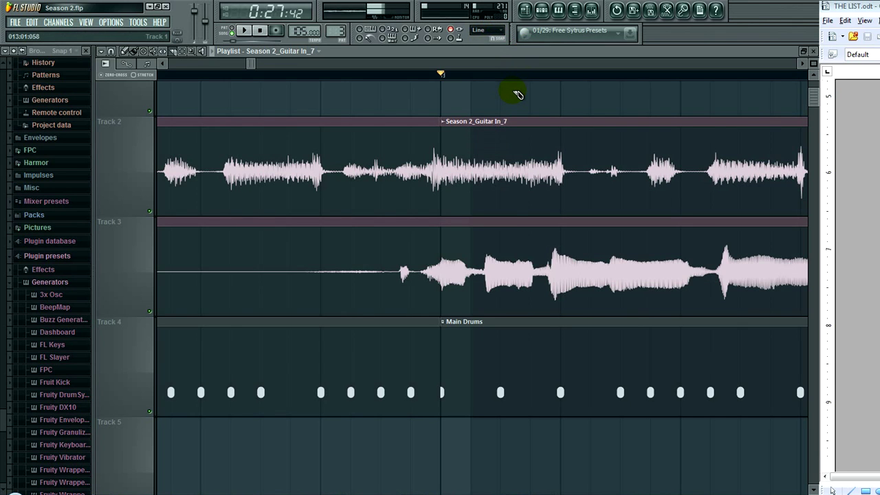
pyautogui.press('BackSpace')
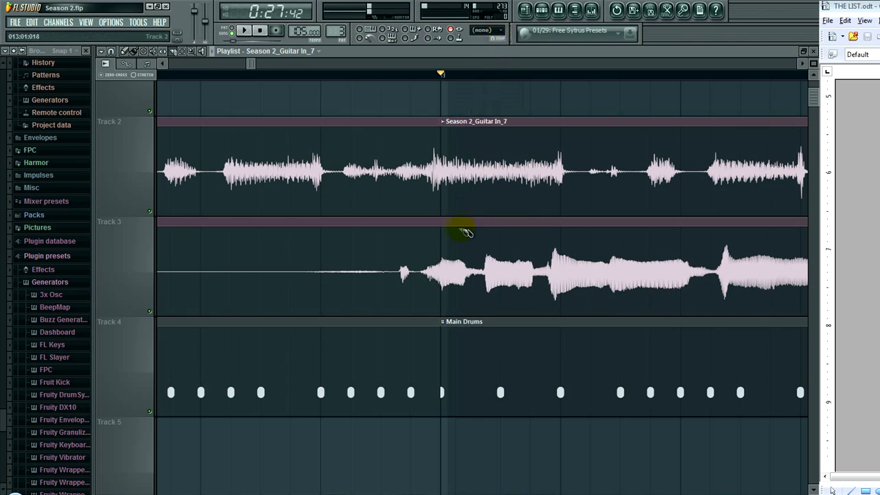
pyautogui.moveTo(619, 219); pyautogui.dragTo(670, 215)
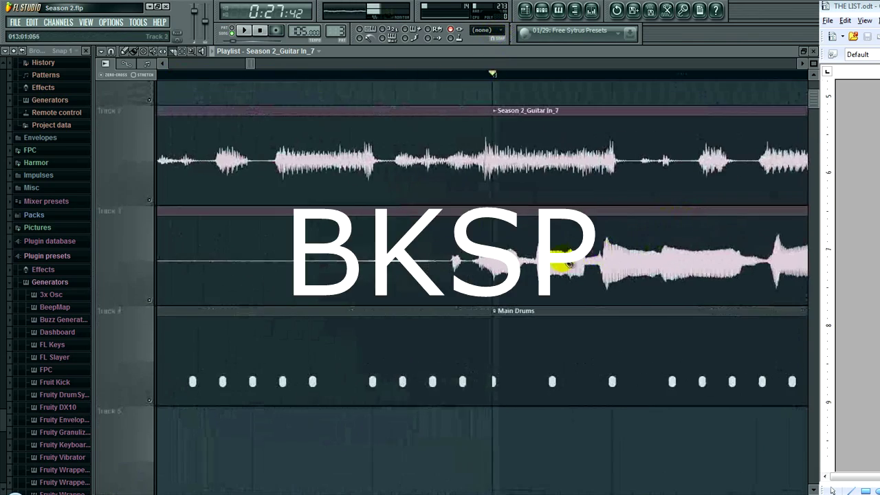
pyautogui.scroll(-2, 454, 262)
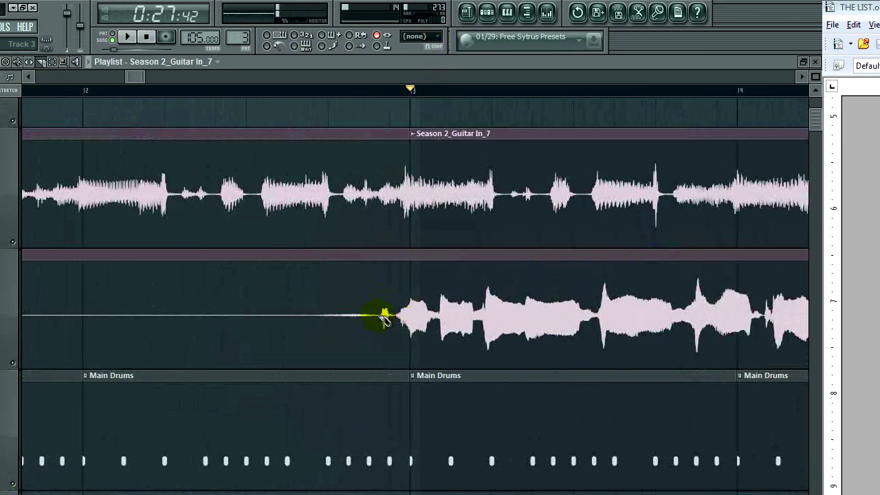
pyautogui.click(450, 264)
pyautogui.hotkey('ctrl', 'z')
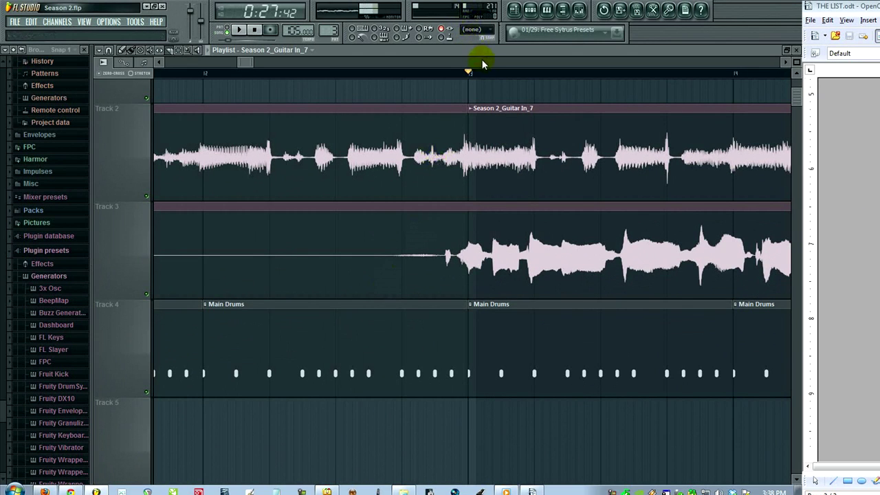
# Step: With snap on Line, slice the Track 3 vocal clip freely, bypassing the snap, just before the vocal sound ahead of bar 13
pyautogui.moveTo(471, 255); pyautogui.dragTo(403, 200)
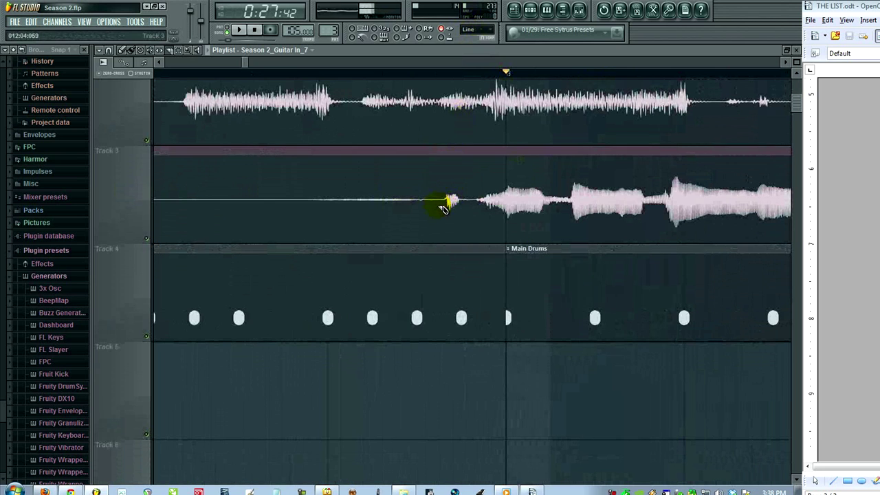
pyautogui.press('alt')
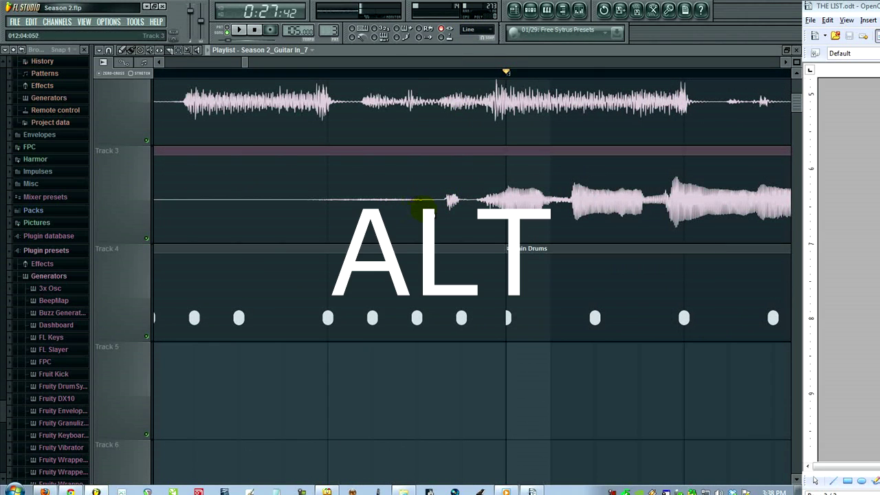
pyautogui.press('shift')
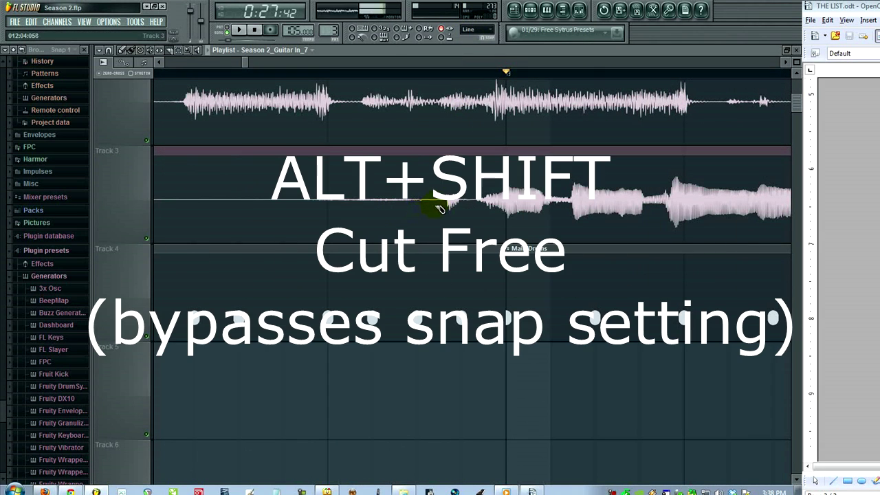
pyautogui.keyDown('alt'); pyautogui.keyDown('shift'); pyautogui.click(437, 200); pyautogui.keyUp('shift'); pyautogui.keyUp('alt')
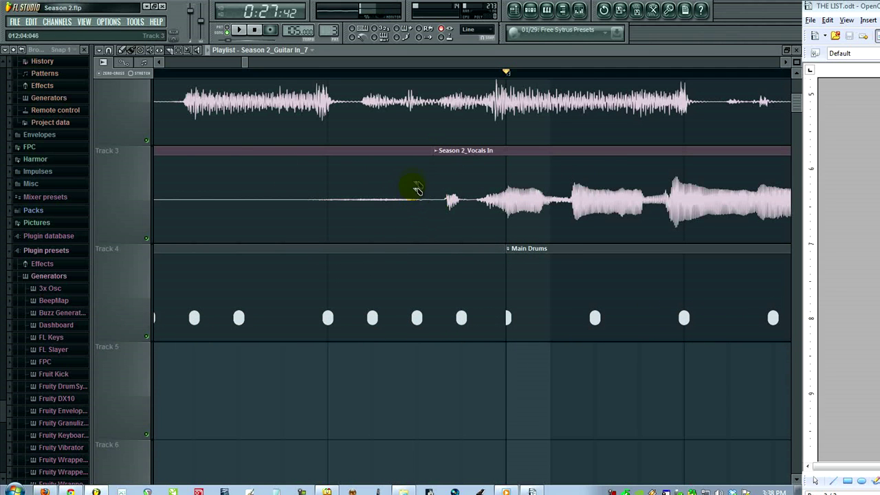
# Step: Delete the silent Season 2_Vocals In piece on Track 3 between the two cuts ahead of bar 13
pyautogui.press('b')
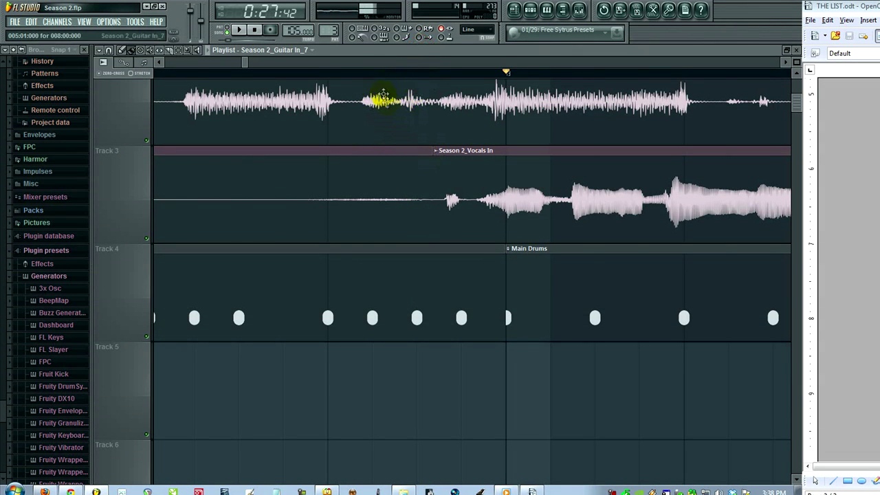
pyautogui.rightClick(390, 196)
pyautogui.scroll(-6, 389, 196)
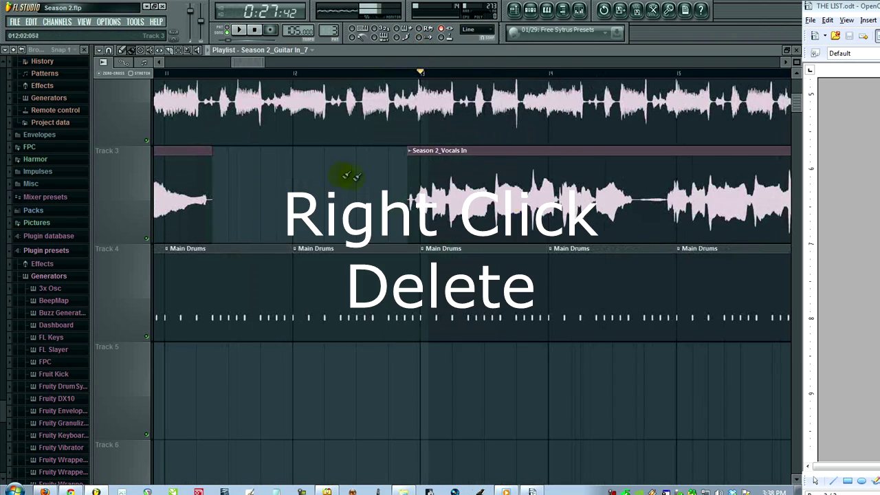
# Step: Slice the Track 3 vocals freely at both ends of the silent gap before bar 15, erasing the piece between the cuts
pyautogui.scroll(5, 416, 186)
pyautogui.scroll(3, 528, 198)
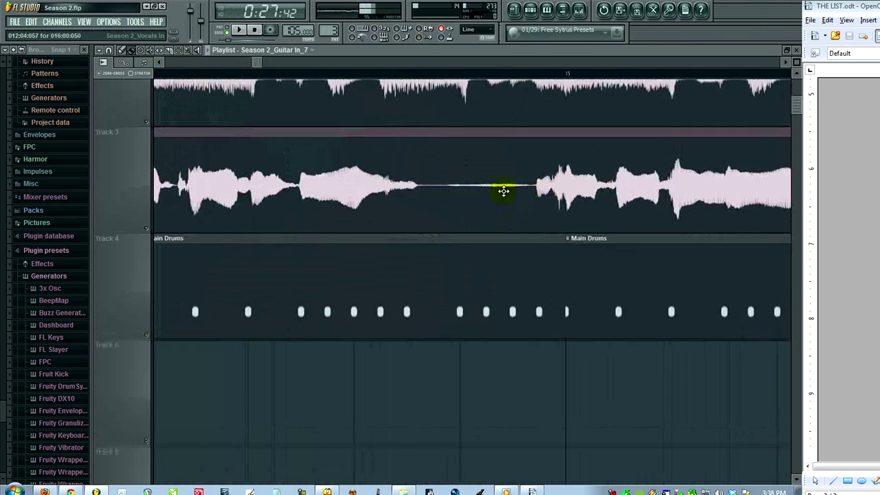
pyautogui.moveTo(503, 288); pyautogui.dragTo(412, 239)
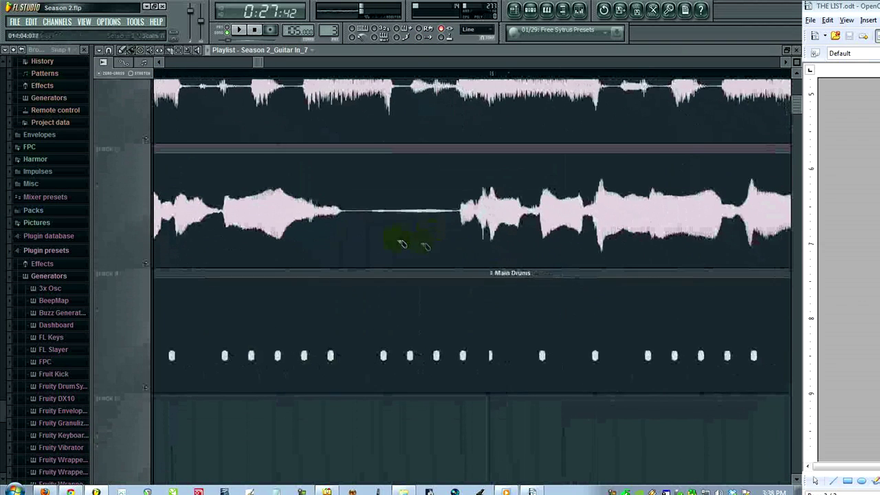
pyautogui.keyDown('alt'); pyautogui.keyDown('shift'); pyautogui.click(362, 215); pyautogui.keyUp('shift'); pyautogui.keyUp('alt')
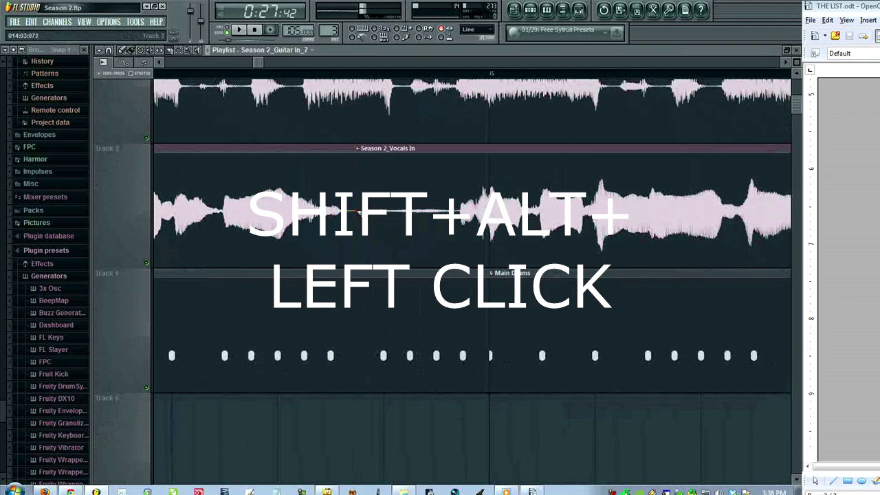
pyautogui.keyDown('alt'); pyautogui.keyDown('shift'); pyautogui.rightClick(460, 214); pyautogui.keyUp('shift'); pyautogui.keyUp('alt')
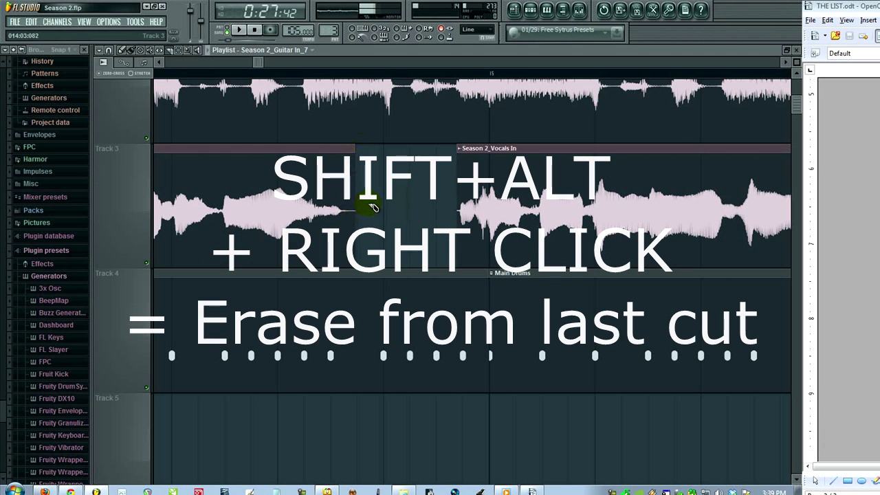
# Step: Cut out the silent gap before bar 17 on Track 3 with two free slices, erasing from the last cut
pyautogui.moveTo(453, 216); pyautogui.dragTo(117, 158)
pyautogui.moveTo(532, 173); pyautogui.dragTo(517, 204)
pyautogui.scroll(1, 517, 205)
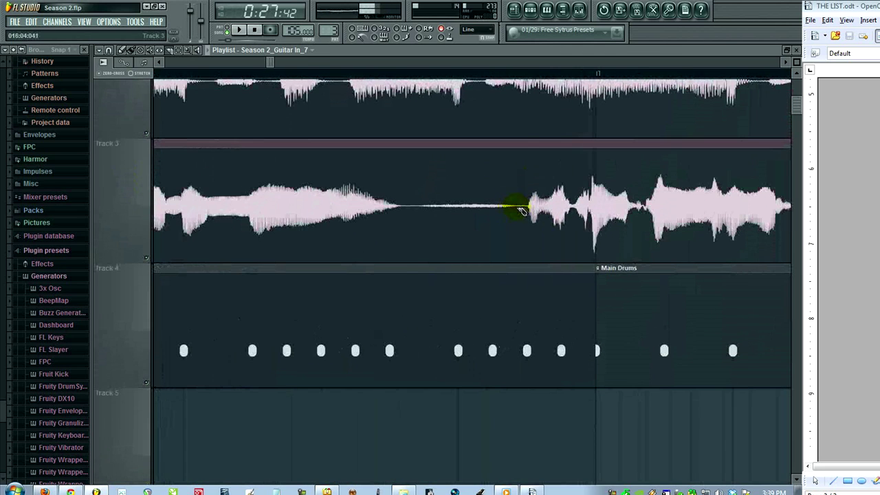
pyautogui.keyDown('alt'); pyautogui.keyDown('shift'); pyautogui.click(526, 209); pyautogui.keyUp('shift'); pyautogui.keyUp('alt')
pyautogui.keyDown('alt'); pyautogui.keyDown('shift'); pyautogui.rightClick(405, 217); pyautogui.keyUp('shift'); pyautogui.keyUp('alt')
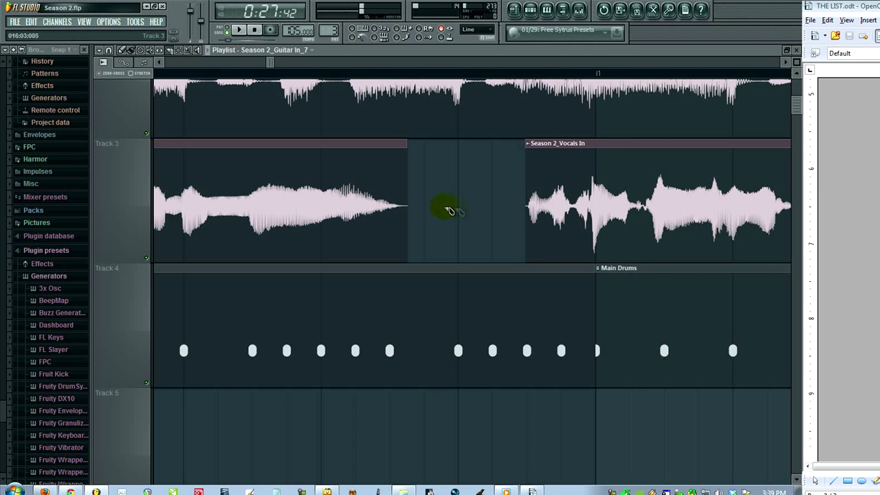
# Step: Slice the Track 3 vocal clip in the middle of the vocal phrase ahead of bar 18
pyautogui.moveTo(564, 206); pyautogui.dragTo(334, 212)
pyautogui.moveTo(522, 206); pyautogui.dragTo(382, 204)
pyautogui.moveTo(603, 210); pyautogui.dragTo(364, 202)
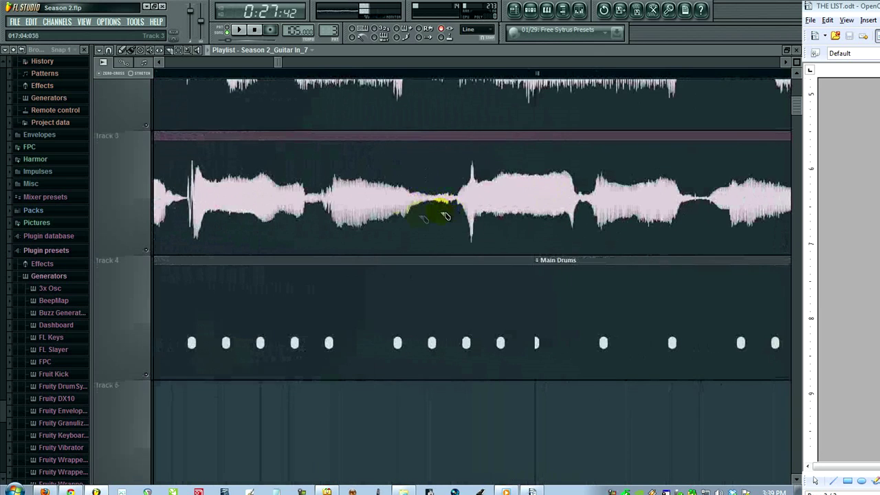
pyautogui.click(373, 213)
# Step: Try erasing the vocals from the last cut to just past bar 18, toggling that erasure with undo and redo
pyautogui.keyDown('alt'); pyautogui.keyDown('shift'); pyautogui.rightClick(574, 207); pyautogui.keyUp('shift'); pyautogui.keyUp('alt')
pyautogui.hotkey('ctrl', 'z')
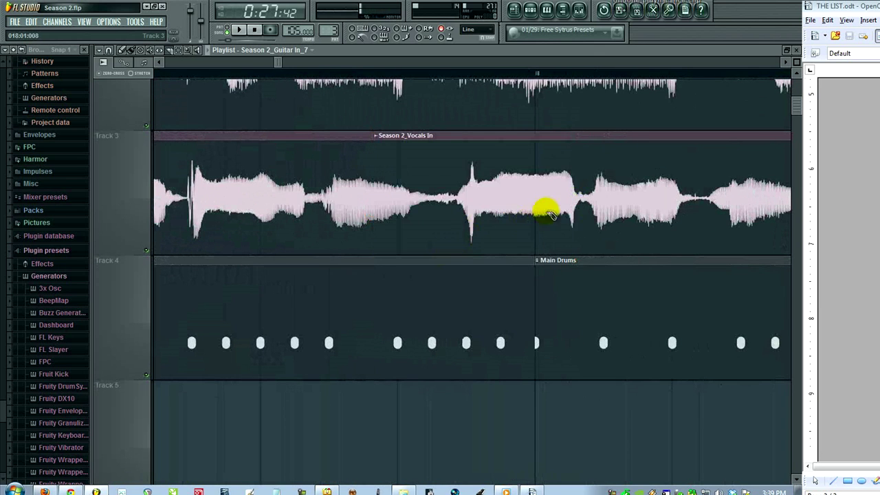
pyautogui.hotkey('ctrl', 'z')
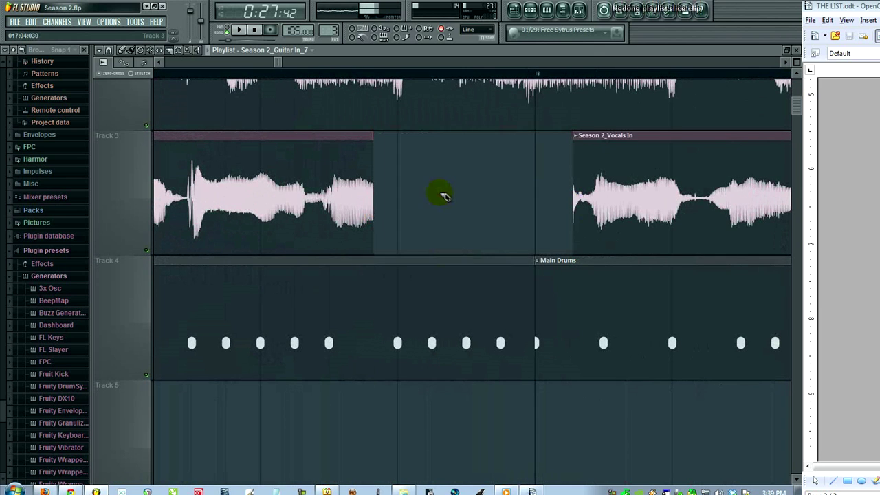
pyautogui.hotkey('ctrl', 'z')
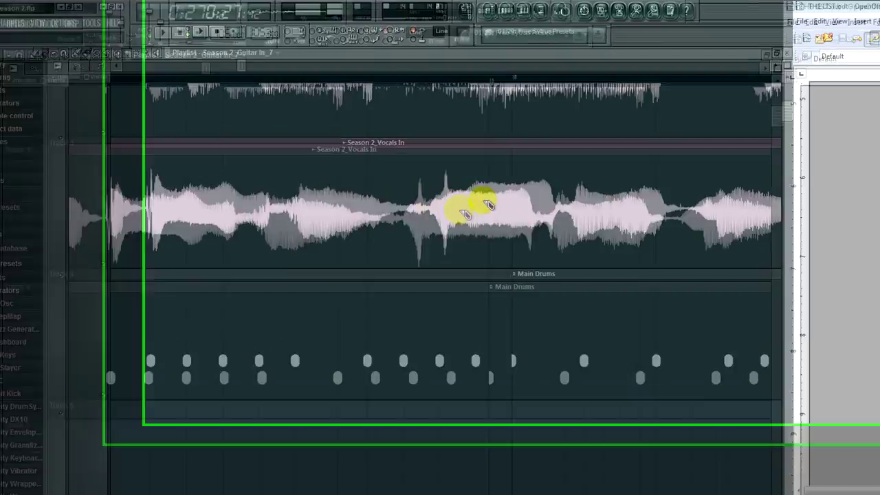
# Step: Make three free slices in the Track 3 vocals, from the quiet stretch to the start of the phrase ahead of bar 19
pyautogui.moveTo(468, 187); pyautogui.dragTo(631, 219)
pyautogui.moveTo(439, 270); pyautogui.dragTo(659, 273)
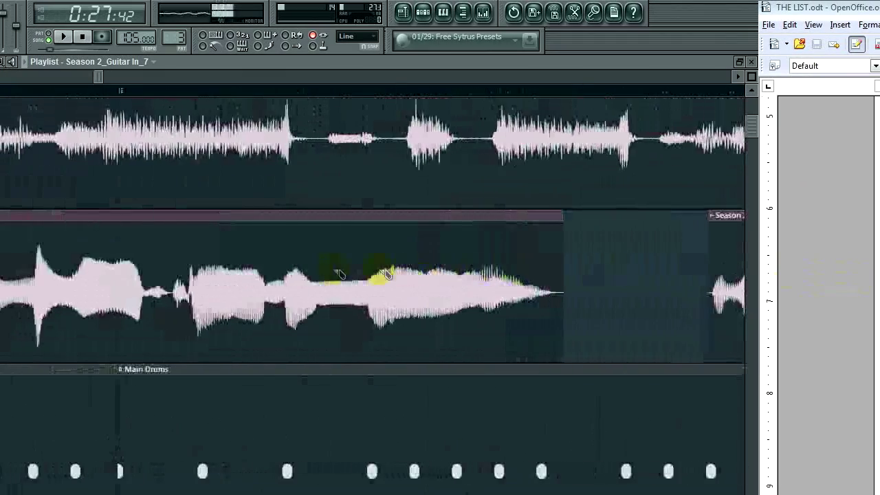
pyautogui.moveTo(338, 274); pyautogui.dragTo(652, 275)
pyautogui.moveTo(466, 275); pyautogui.dragTo(644, 277)
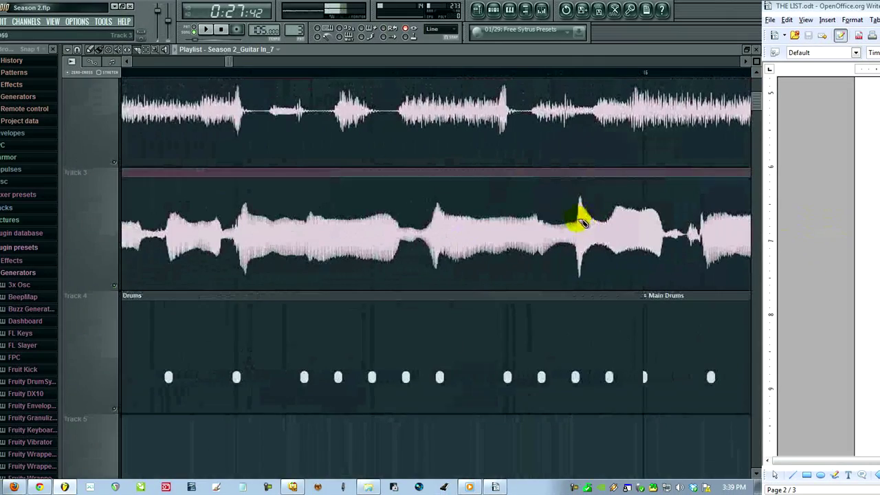
pyautogui.moveTo(656, 220); pyautogui.dragTo(324, 221)
pyautogui.moveTo(613, 221); pyautogui.dragTo(371, 221)
pyautogui.scroll(3, 371, 220)
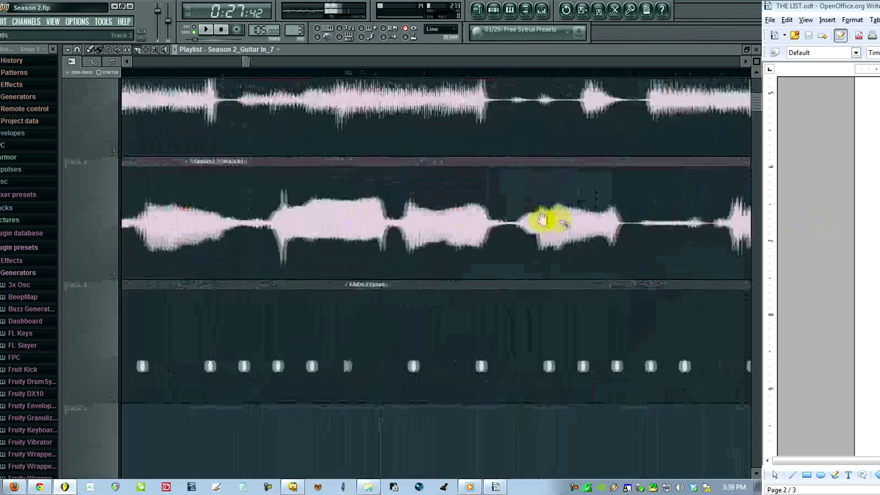
pyautogui.keyDown('alt'); pyautogui.keyDown('shift'); pyautogui.click(290, 210); pyautogui.keyUp('shift'); pyautogui.keyUp('alt')
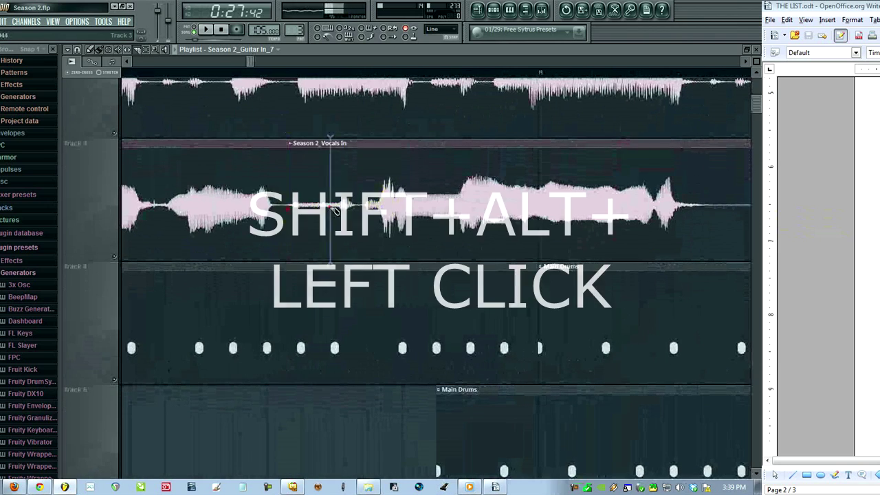
pyautogui.keyDown('alt'); pyautogui.keyDown('shift'); pyautogui.click(328, 205); pyautogui.keyUp('shift'); pyautogui.keyUp('alt')
pyautogui.keyDown('alt'); pyautogui.keyDown('shift'); pyautogui.click(400, 211); pyautogui.keyUp('shift'); pyautogui.keyUp('alt')
pyautogui.keyDown('alt'); pyautogui.keyDown('shift'); pyautogui.click(396, 227); pyautogui.keyUp('shift'); pyautogui.keyUp('alt')
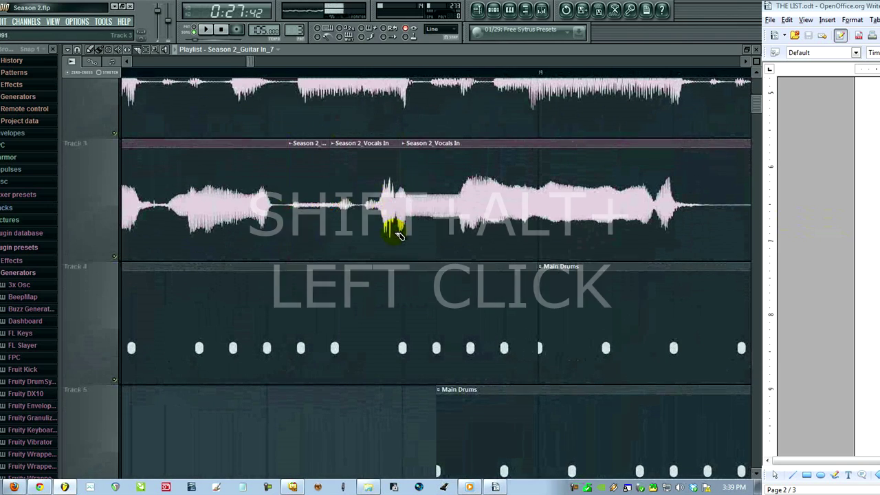
# Step: Toggle the last Track 3 vocal slice with undo and redo, and step back two slices in the edit history
pyautogui.click(324, 146)
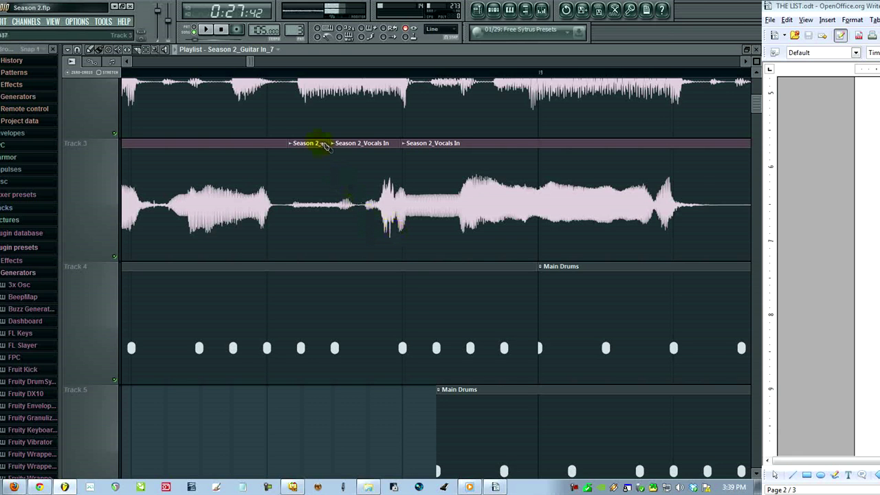
pyautogui.click(345, 203)
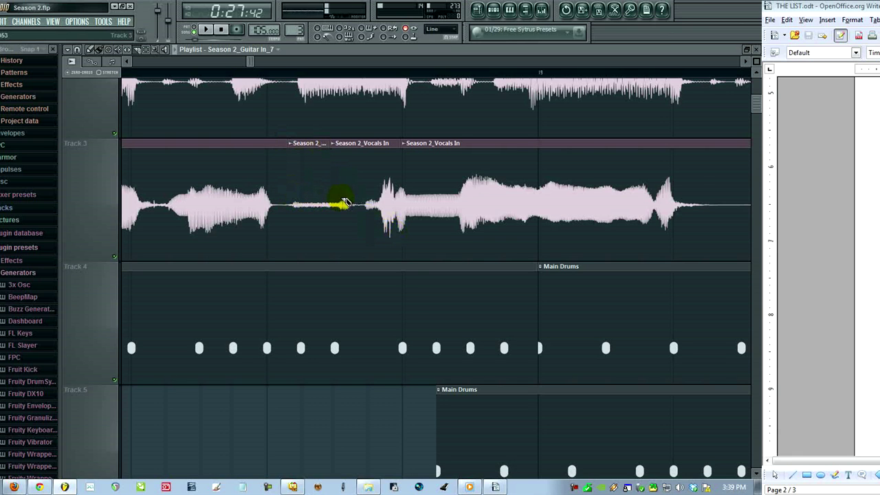
pyautogui.hotkey('ctrl', 'z')
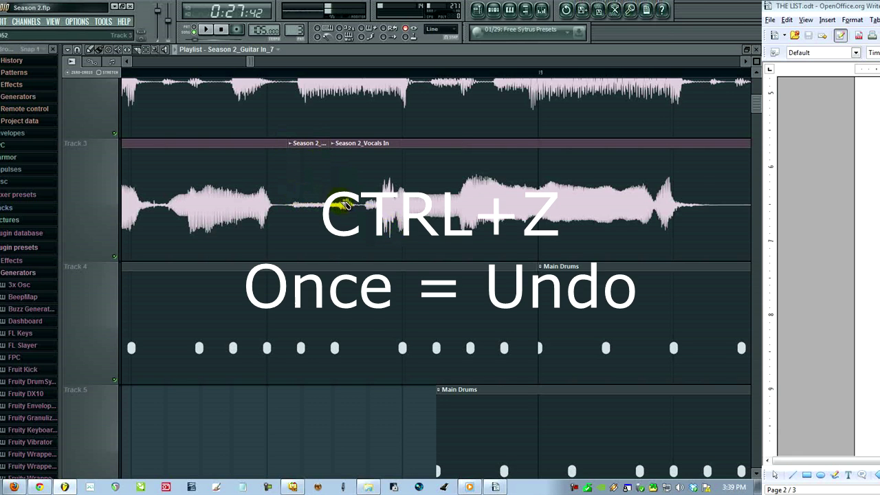
pyautogui.hotkey('ctrl', 'z')
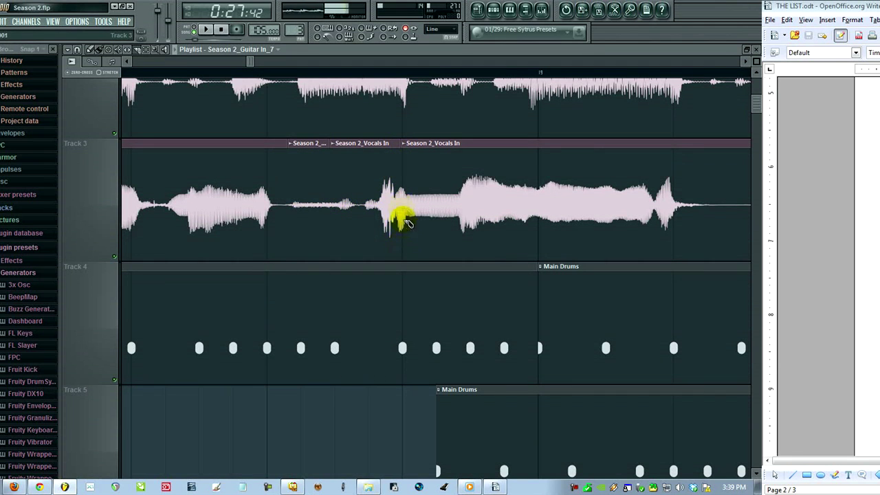
pyautogui.moveTo(406, 204)
pyautogui.mouseDown()
pyautogui.moveTo(392, 201)
pyautogui.moveTo(397, 210)
pyautogui.moveTo(407, 178)
pyautogui.mouseUp()
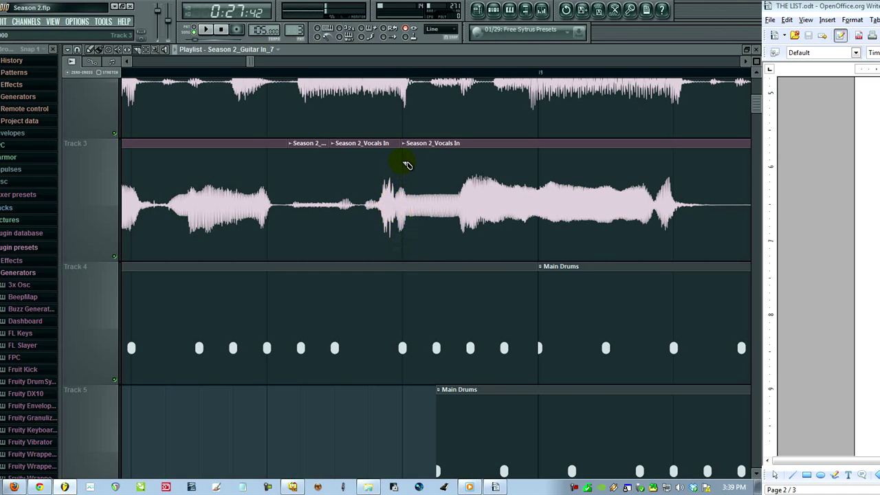
pyautogui.hotkey('ctrl', 'z')
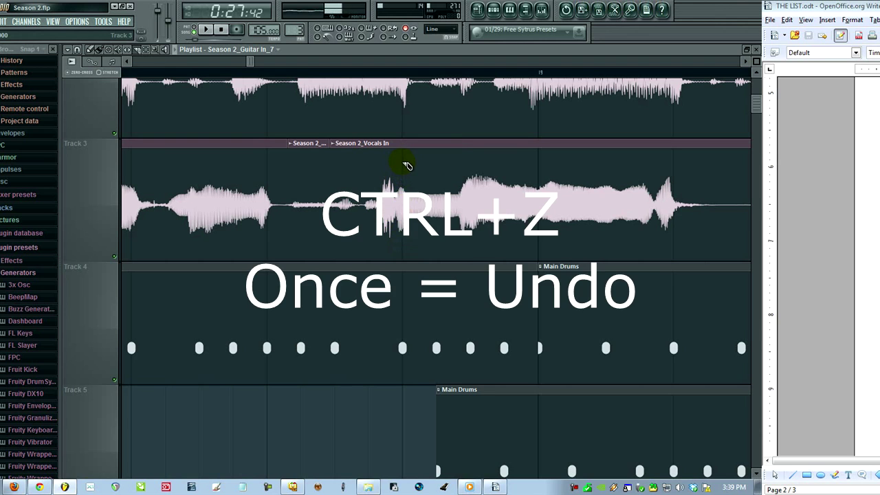
pyautogui.hotkey('ctrl', 'alt', 'z')
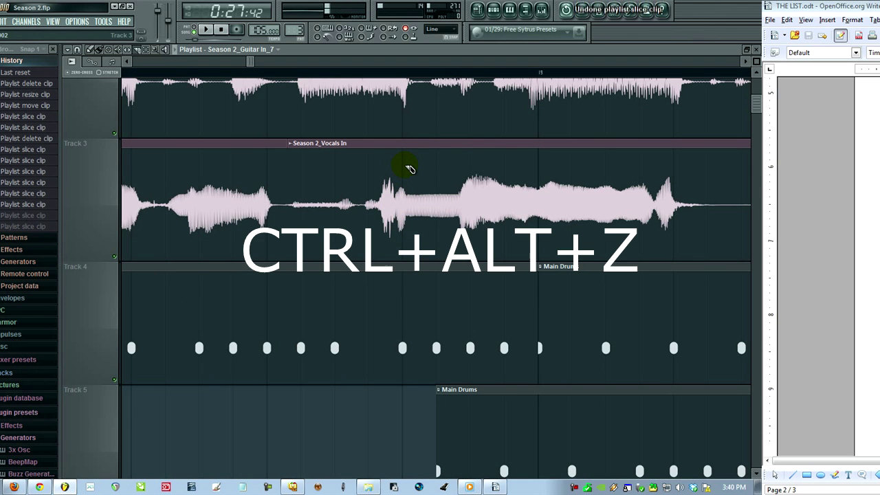
# Step: Check the undo and redo commands, and step back through the edit history to the playlist clip deletion
pyautogui.click(8, 22)
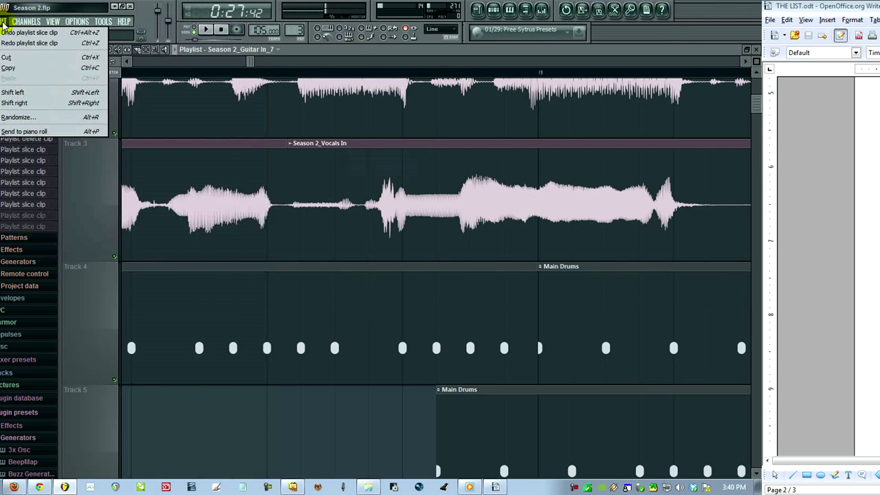
pyautogui.click(81, 34)
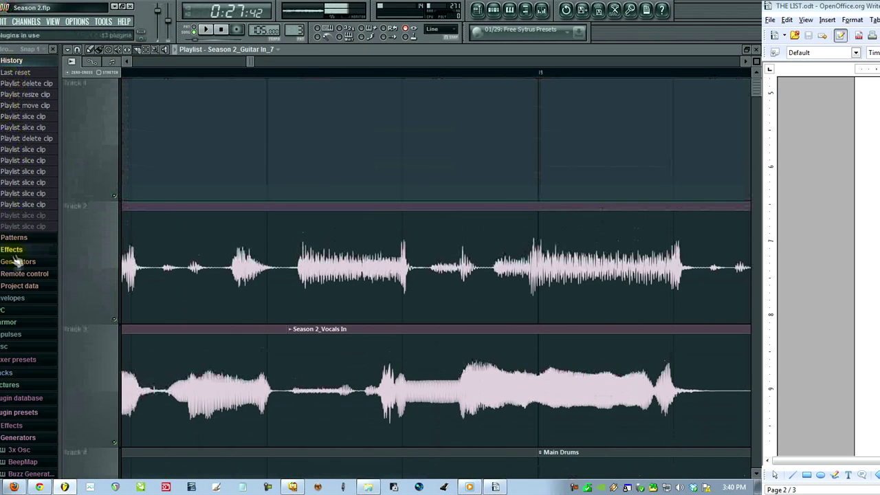
pyautogui.click(36, 215)
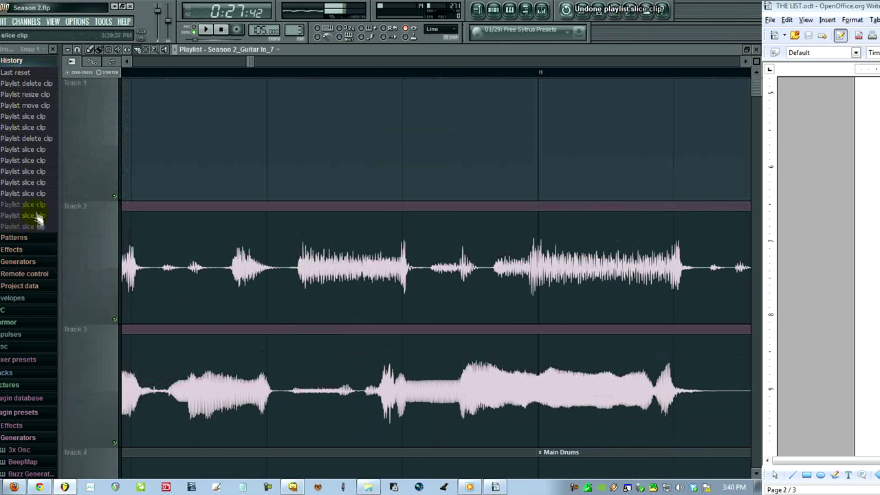
pyautogui.click(36, 205)
pyautogui.click(37, 194)
pyautogui.click(36, 184)
pyautogui.hotkey('ctrl', 'alt', 'z')
pyautogui.hotkey('ctrl', 'alt', 'z')
pyautogui.hotkey('ctrl', 'alt', 'z')
pyautogui.hotkey('ctrl', 'alt', 'z')
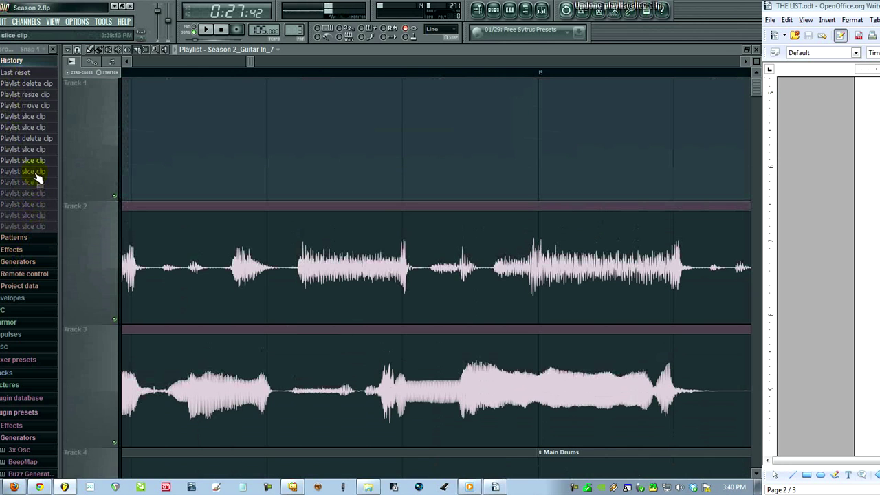
pyautogui.hotkey('ctrl', 'z')
pyautogui.hotkey('ctrl', 'z')
pyautogui.hotkey('ctrl', 'z')
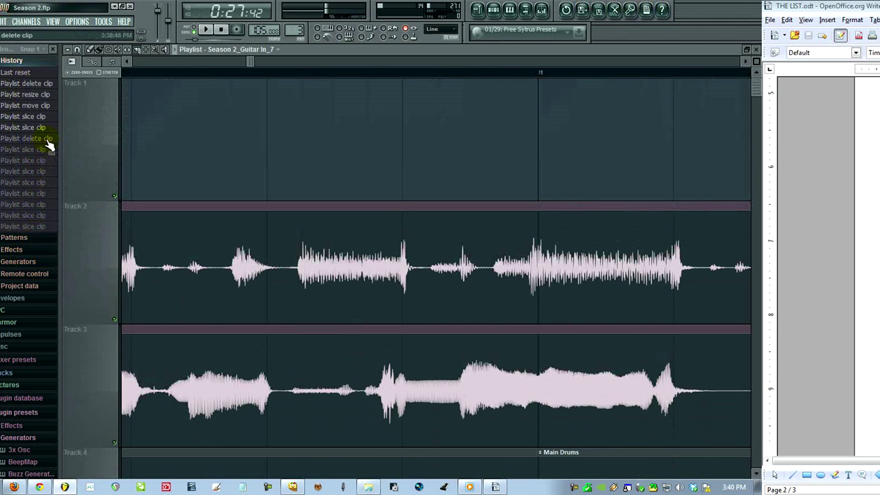
# Step: Redo the undone slices one after another up to the most recent entry in the edit history
pyautogui.hotkey('ctrl', 'z')
pyautogui.hotkey('ctrl', 'z')
pyautogui.hotkey('ctrl', 'z')
pyautogui.hotkey('ctrl', 'z')
pyautogui.hotkey('ctrl', 'z')
pyautogui.hotkey('ctrl', 'z')
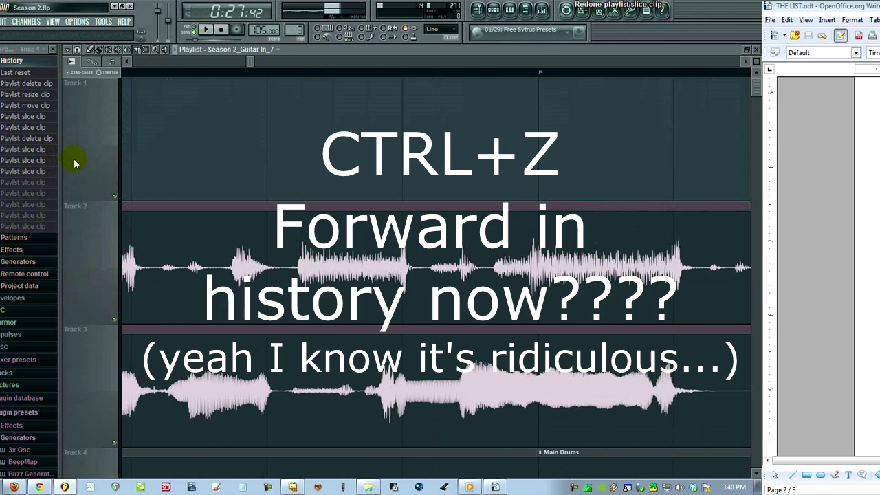
# Step: Undo the last two Track 3 slices and make a new slice in the quiet stretch before the phrase ahead of bar 19
pyautogui.moveTo(528, 273); pyautogui.dragTo(190, 184)
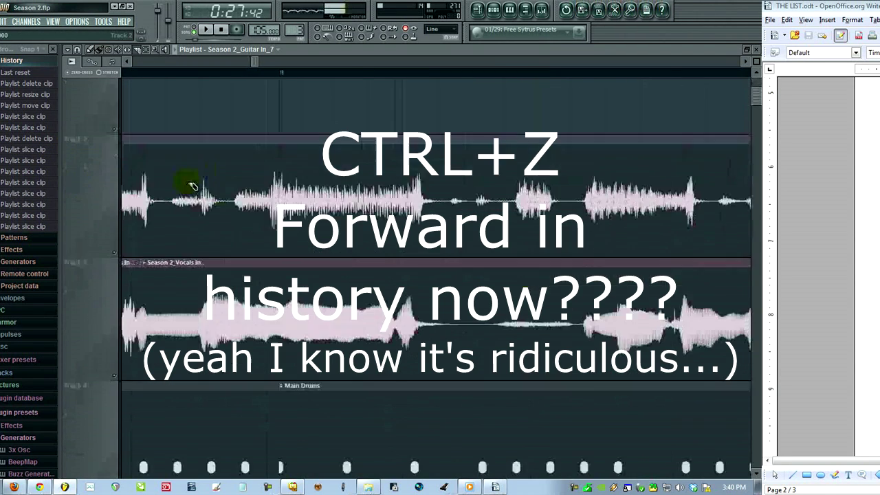
pyautogui.moveTo(550, 295); pyautogui.dragTo(323, 232)
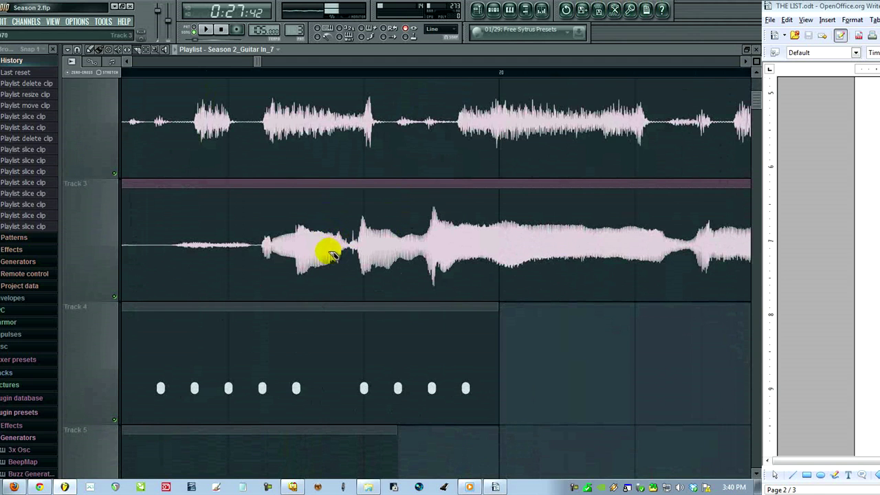
pyautogui.moveTo(278, 271); pyautogui.dragTo(332, 307)
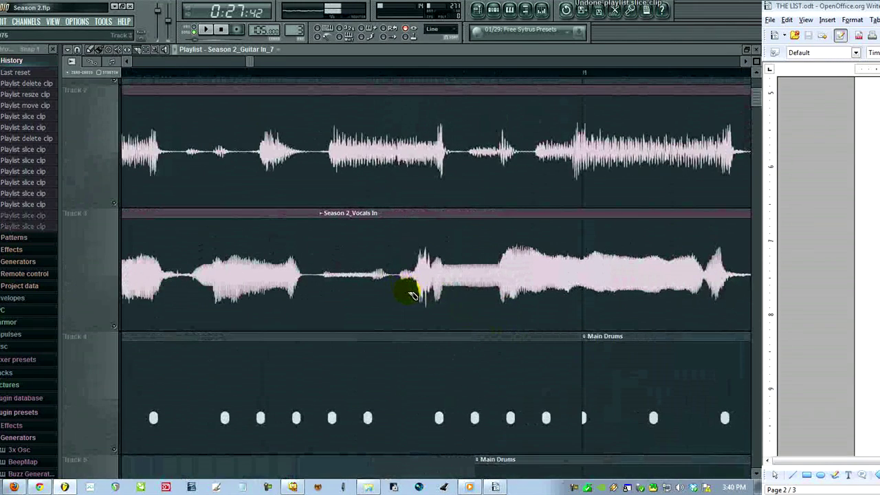
pyautogui.hscroll(-1, 393, 284)
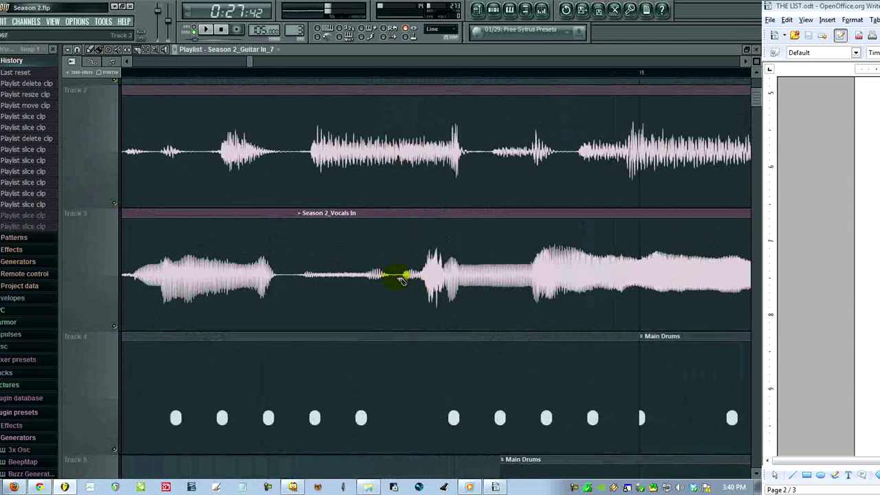
pyautogui.rightClick(396, 276)
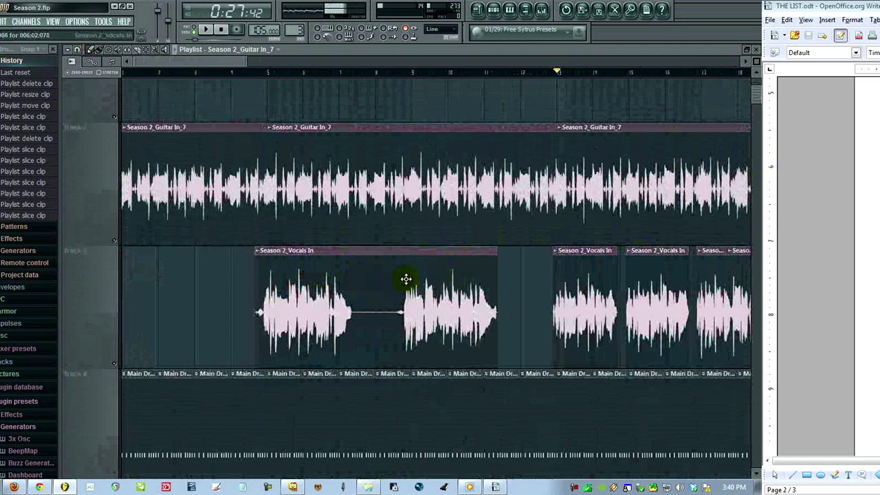
# Step: Open the mixer, shrink the playlist out of its maximized state, and move the mixer up beside it
pyautogui.click(541, 10)
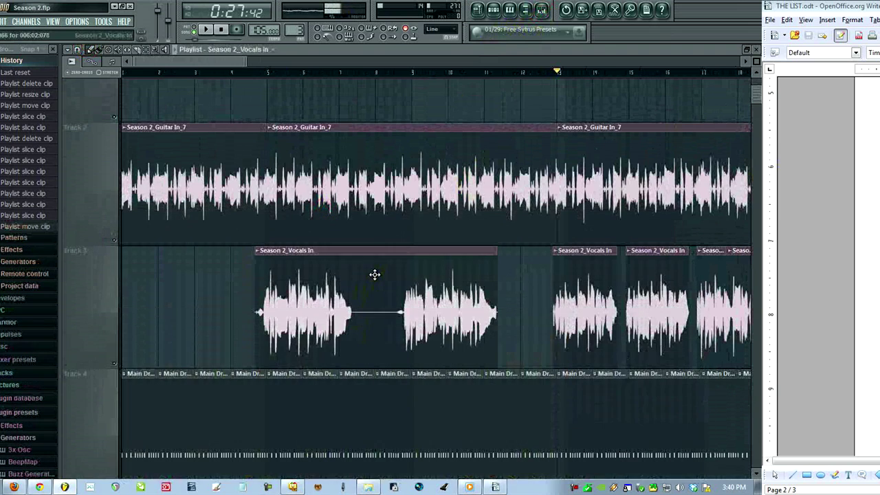
pyautogui.click(542, 10)
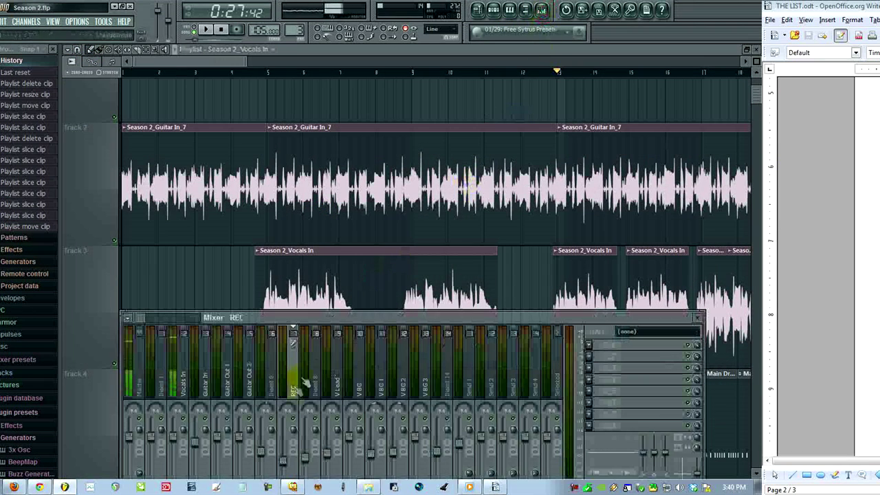
pyautogui.doubleClick(435, 49)
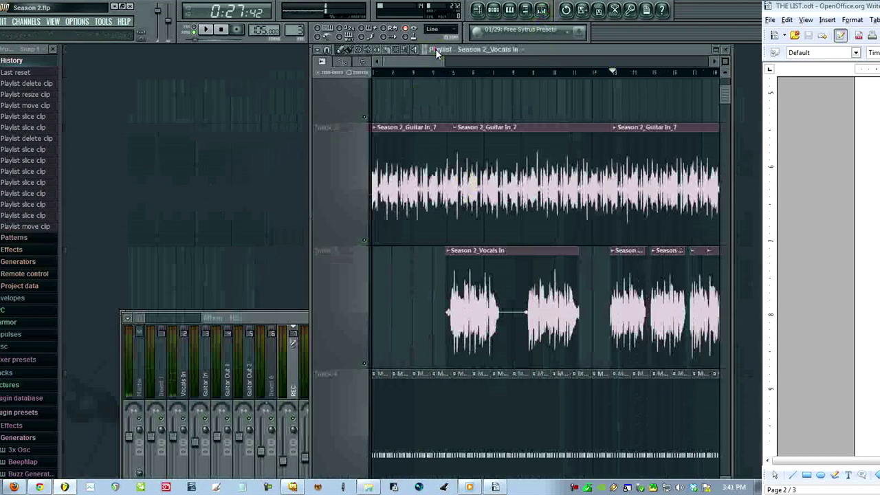
pyautogui.moveTo(277, 318); pyautogui.dragTo(226, 106)
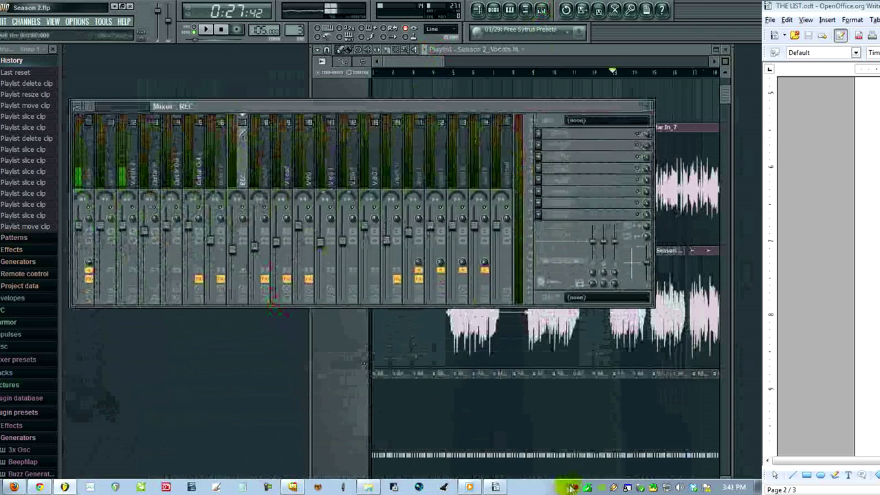
# Step: Open the channel settings of the first Season 2_Vocals In clip on Track 3, and maximize the playlist
pyautogui.click(512, 331)
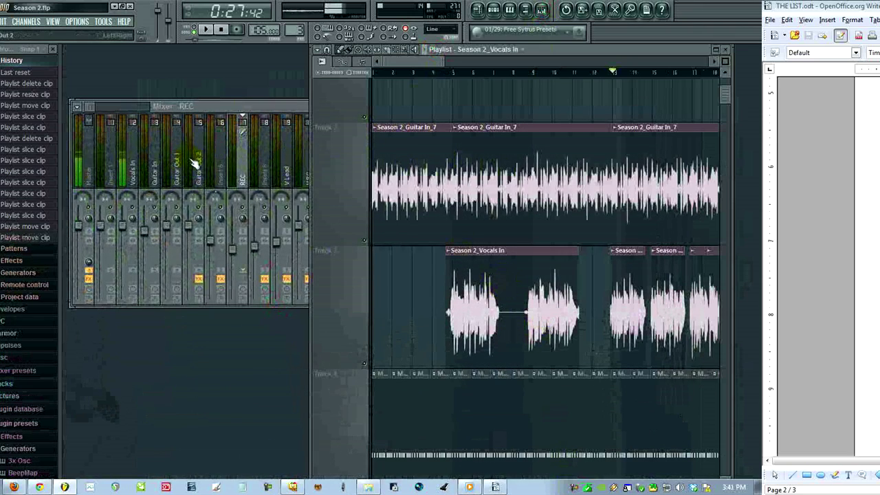
pyautogui.click(528, 294)
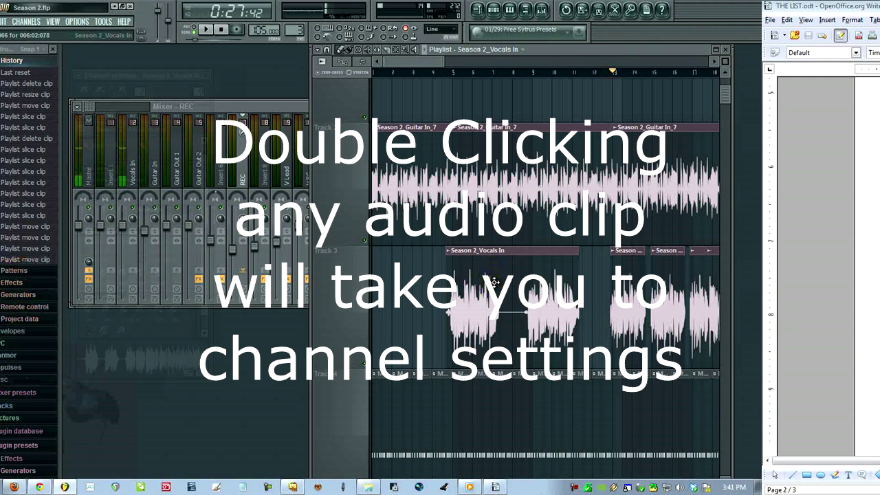
pyautogui.doubleClick(493, 282)
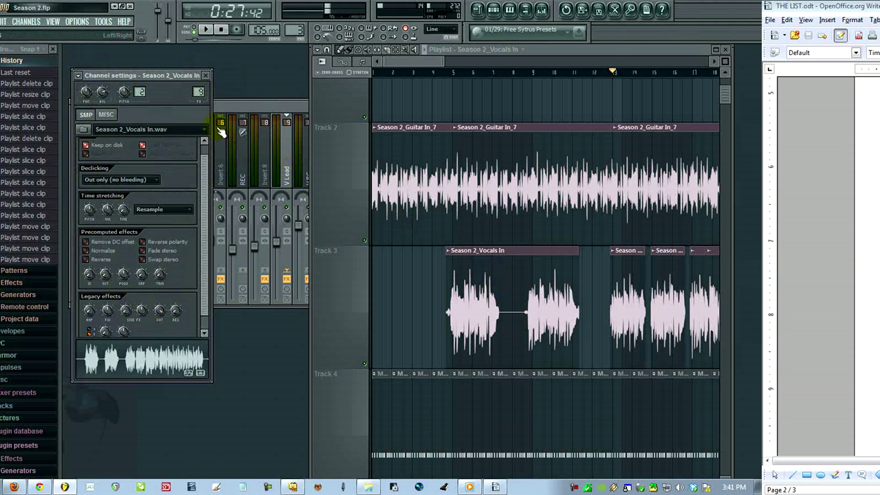
pyautogui.doubleClick(528, 48)
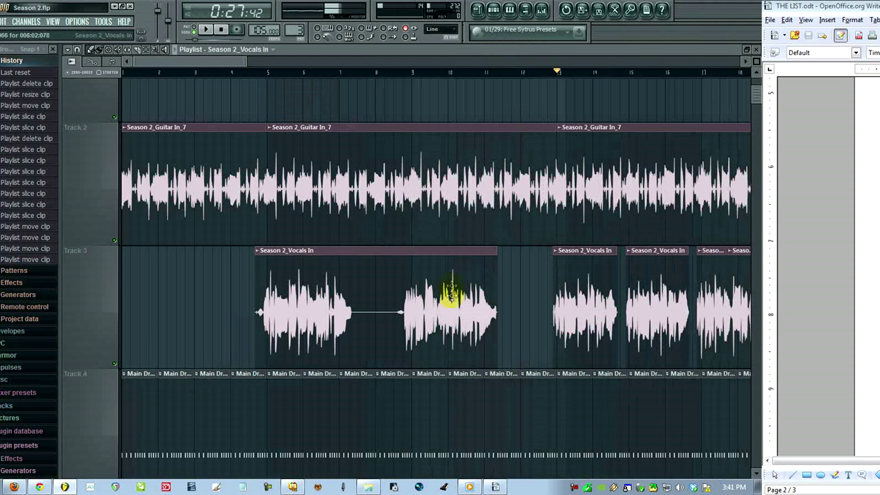
# Step: Jump from the Season 2_Vocals In clip's channel settings to its V Lead mixer track, and reopen the channel settings
pyautogui.doubleClick(443, 286)
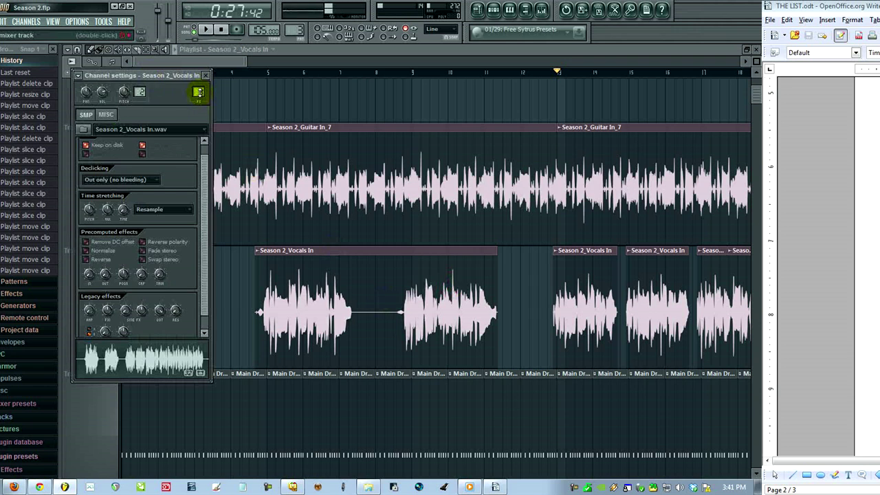
pyautogui.doubleClick(198, 92)
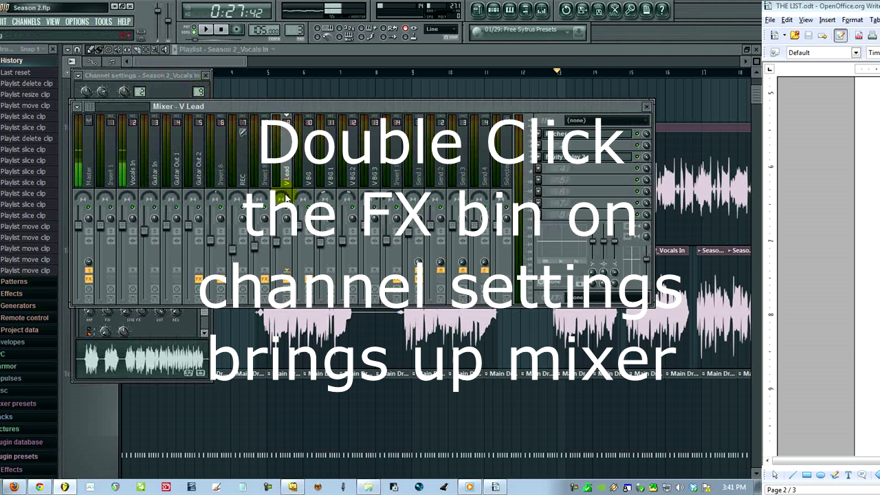
pyautogui.click(593, 313)
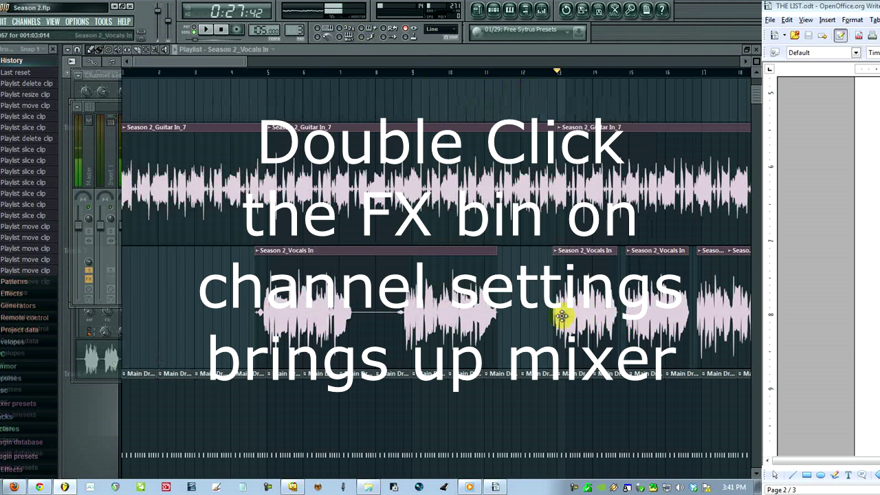
pyautogui.doubleClick(361, 273)
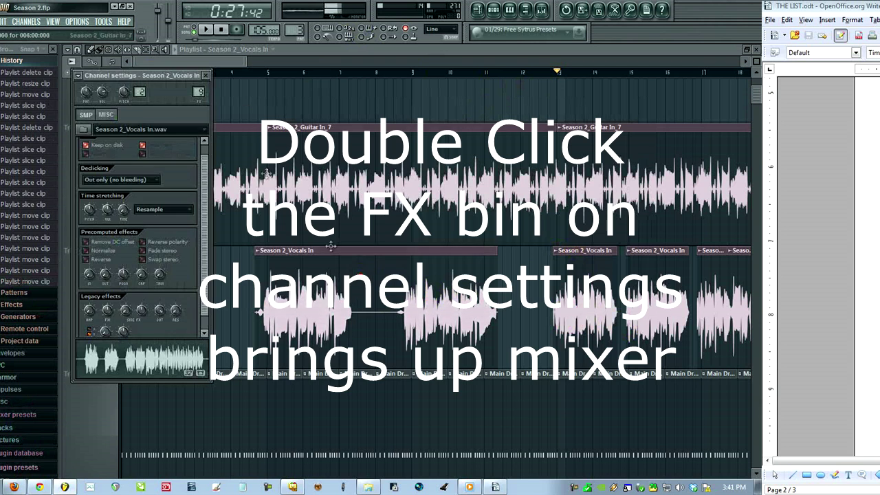
# Step: Try out Fruity Flanger in effect slot 4 of the V Lead mixer track during playback, and clear the slot again
pyautogui.doubleClick(198, 92)
pyautogui.click(558, 179)
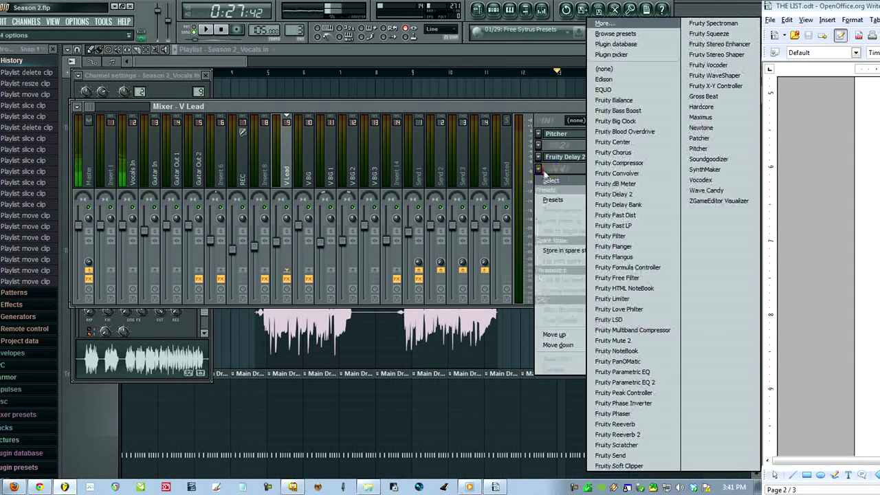
pyautogui.click(644, 252)
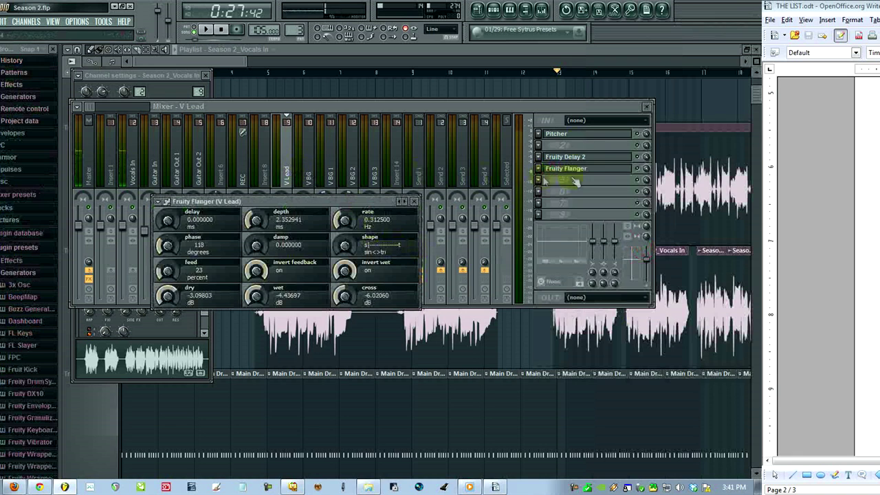
pyautogui.press('space')
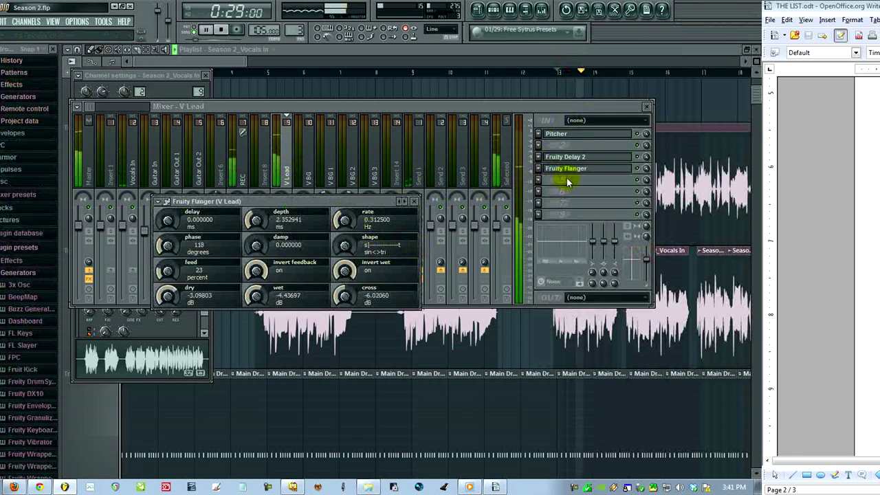
pyautogui.press('space')
pyautogui.click(540, 172)
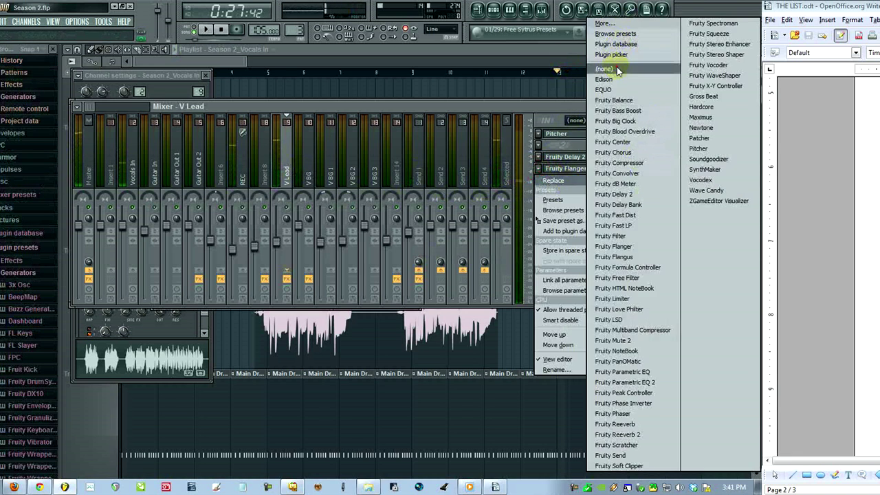
# Step: Open the channel settings of the Season 2_V BG clip on Track 5 and bring up its V BG 1 mixer track
pyautogui.click(565, 48)
pyautogui.scroll(-5, 518, 224)
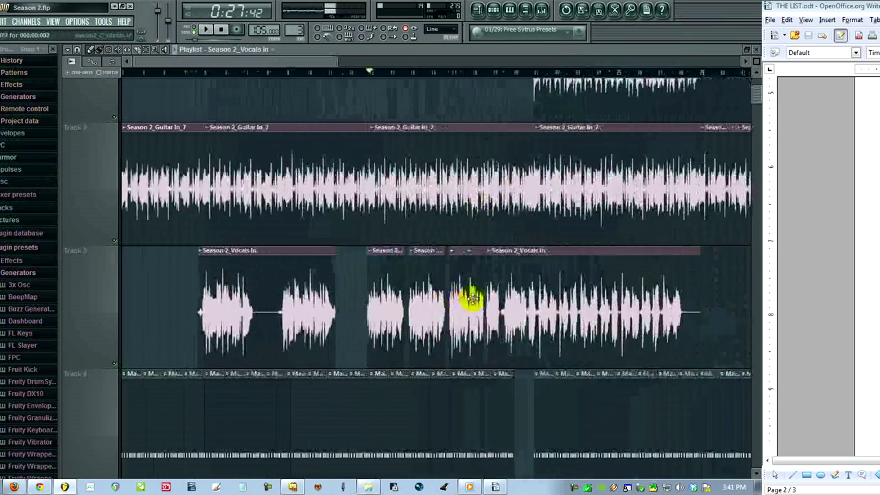
pyautogui.moveTo(480, 301); pyautogui.dragTo(256, 284)
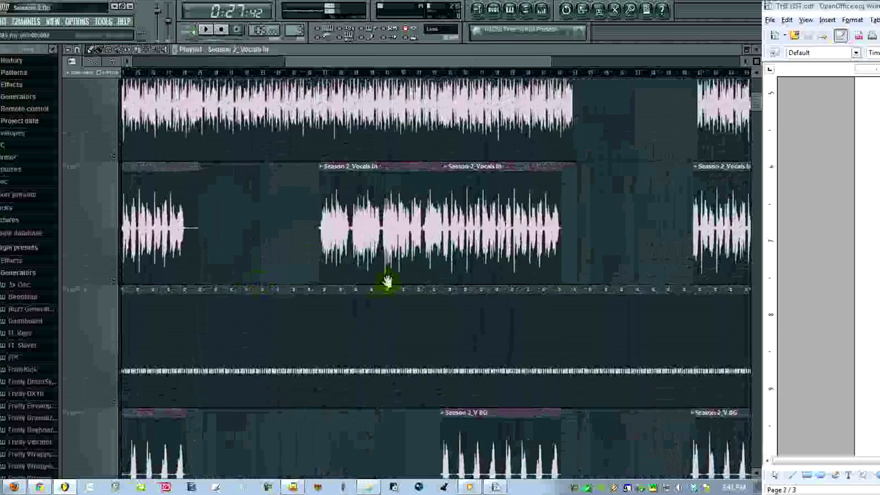
pyautogui.moveTo(388, 281); pyautogui.dragTo(426, 123)
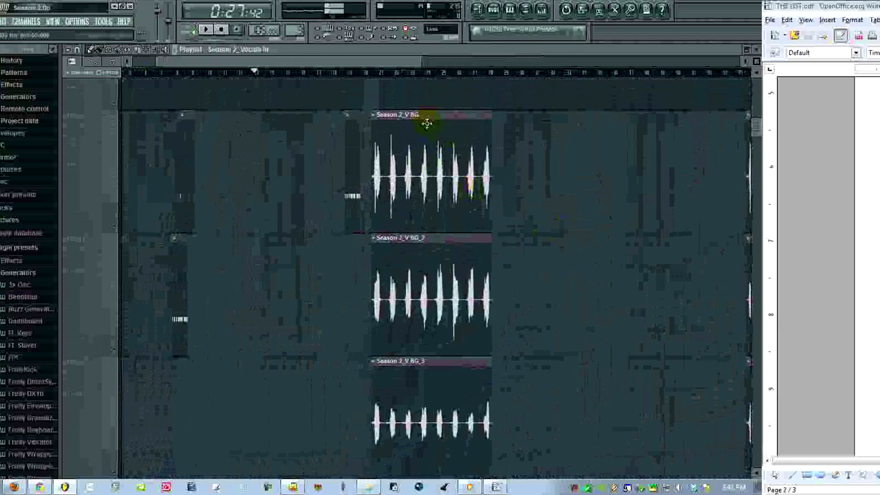
pyautogui.doubleClick(429, 194)
pyautogui.press('F9')
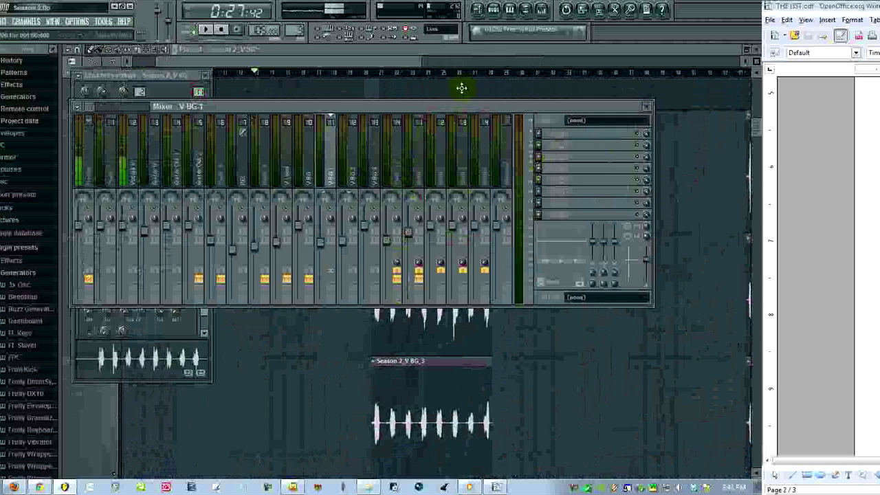
# Step: Open the channel settings of the Season 2_V BG_2 and Season 2_V BG_3 clips, and jump to the V BG 3 mixer track
pyautogui.click(477, 51)
pyautogui.doubleClick(450, 262)
pyautogui.click(437, 377)
pyautogui.doubleClick(437, 377)
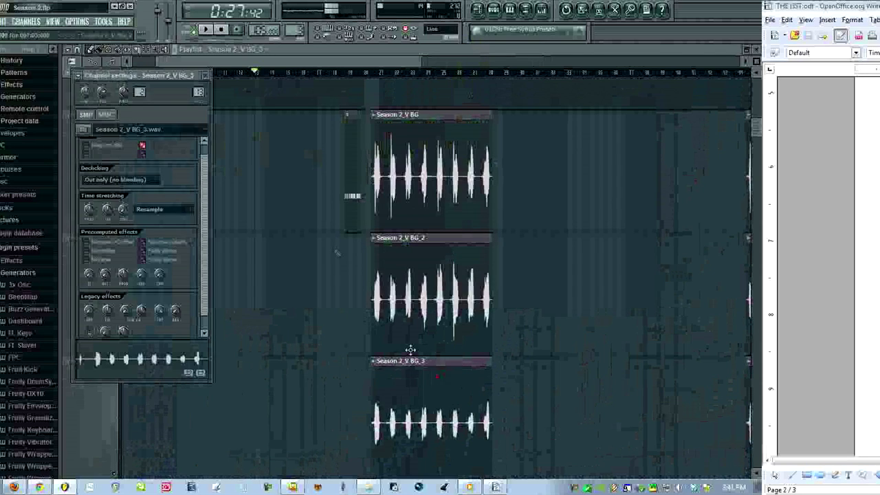
pyautogui.click(199, 92)
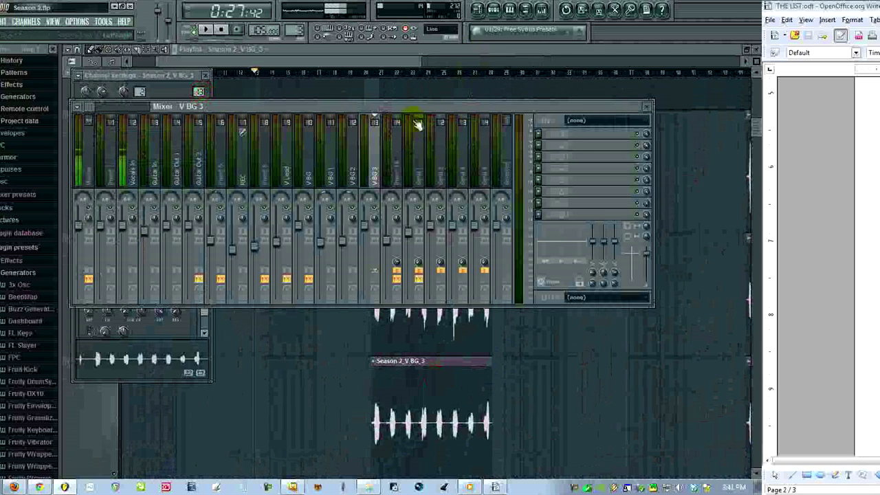
# Step: Widen the mixer to show more tracks and rename Insert 14 as V BG Bus
pyautogui.moveTo(651, 175); pyautogui.dragTo(759, 175)
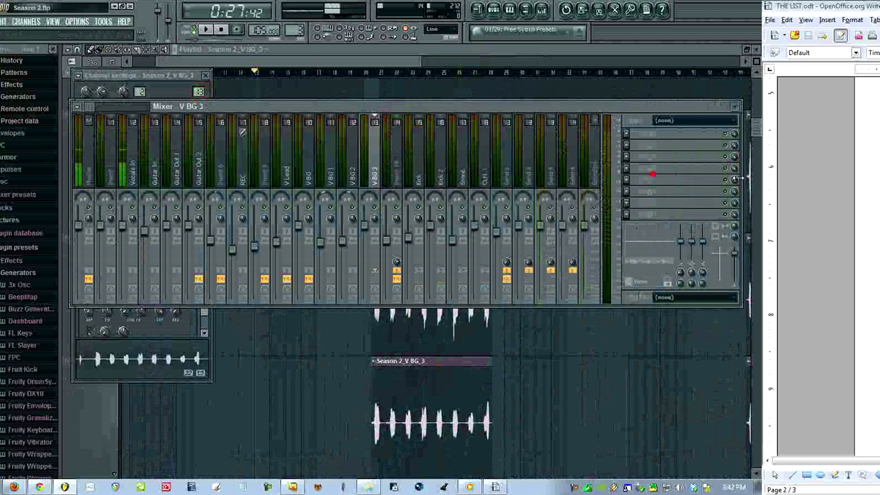
pyautogui.click(396, 166)
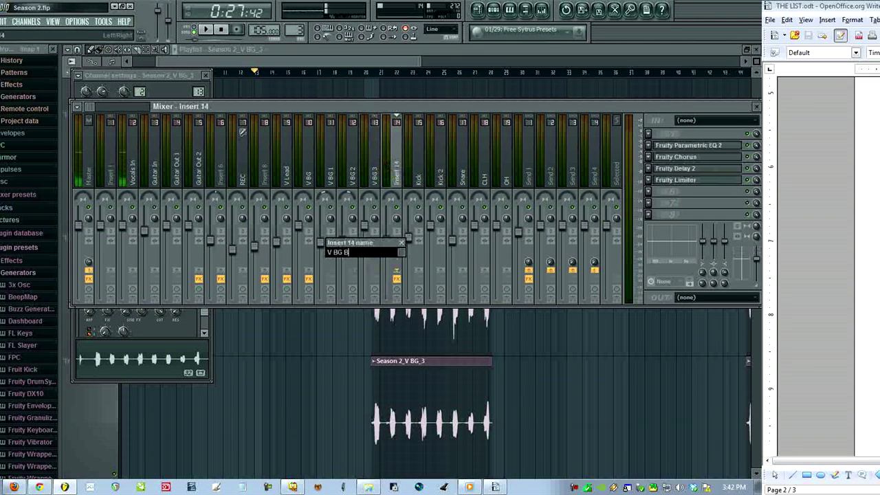
pyautogui.write('V BG Bus')
pyautogui.press('Return')
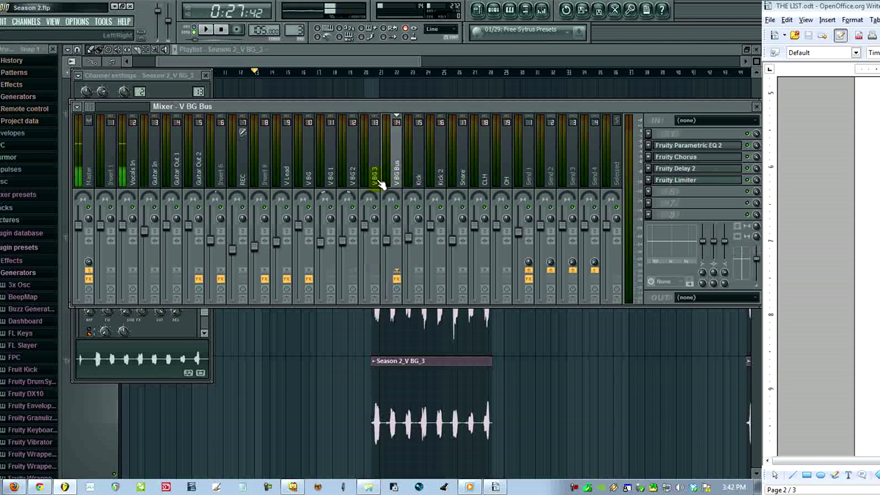
# Step: Go through the V BG, V BG 1, V BG 2 and V BG 3 mixer tracks and compare them with V BG Bus
pyautogui.click(330, 177)
pyautogui.click(352, 176)
pyautogui.click(373, 176)
pyautogui.click(396, 173)
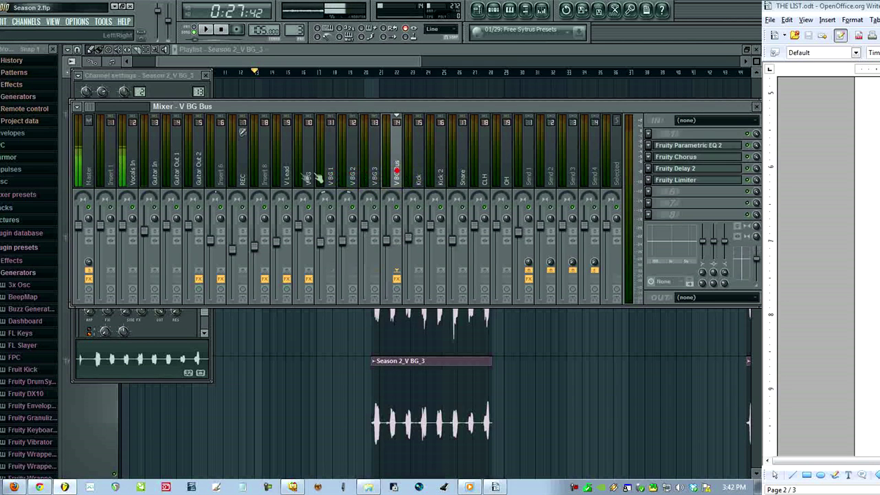
pyautogui.click(309, 171)
pyautogui.click(330, 176)
pyautogui.click(352, 176)
pyautogui.click(374, 177)
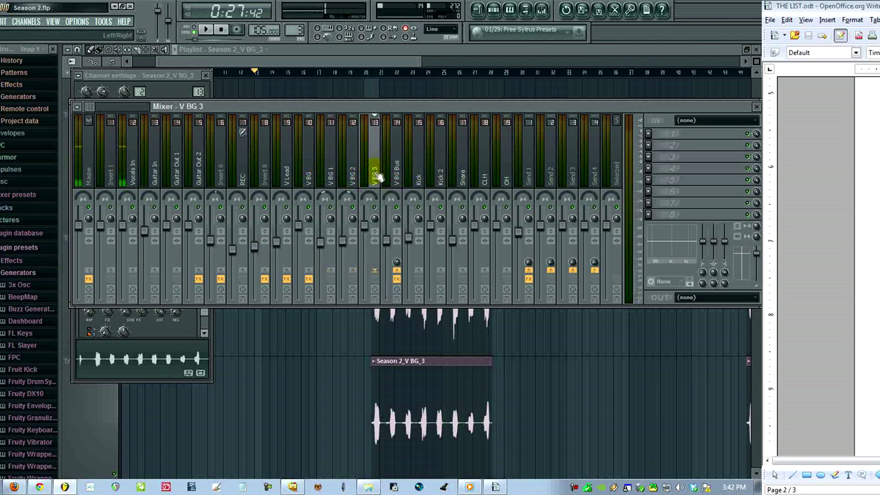
pyautogui.click(396, 163)
pyautogui.click(375, 169)
pyautogui.click(352, 169)
pyautogui.click(330, 169)
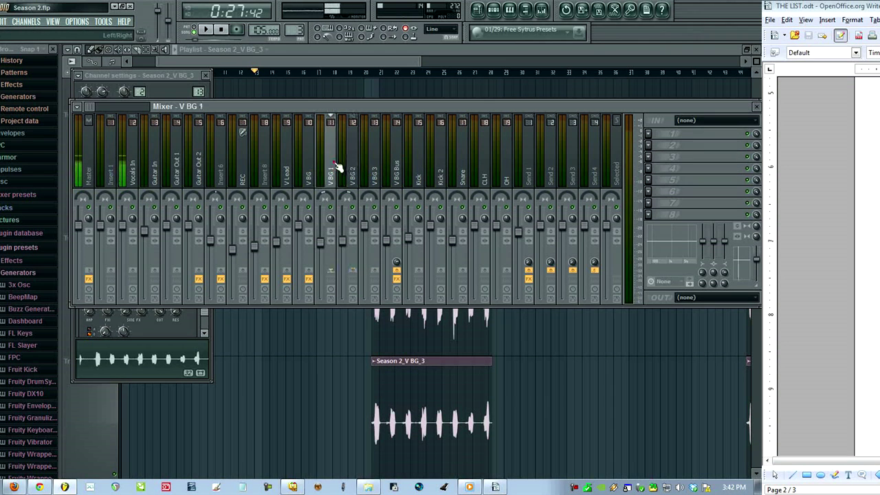
pyautogui.click(396, 168)
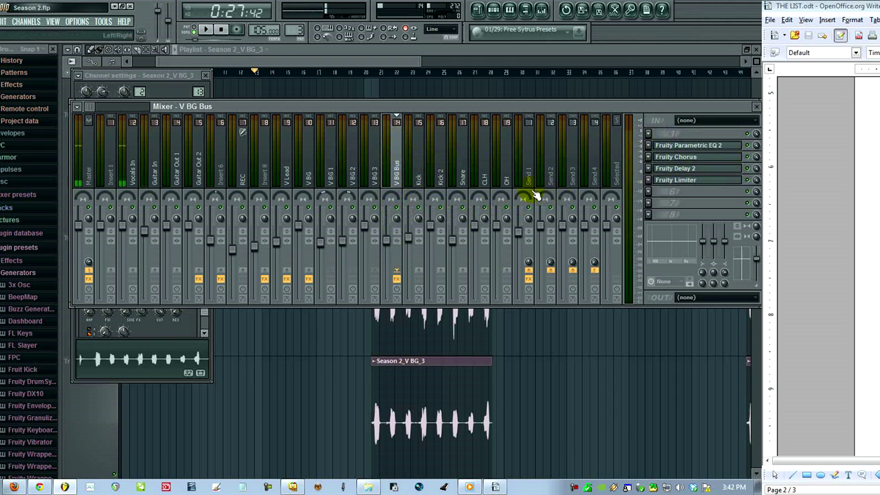
# Step: Check the send to V BG Bus on each of the V BG 1, V BG 2 and V BG 3 mixer tracks
pyautogui.click(330, 180)
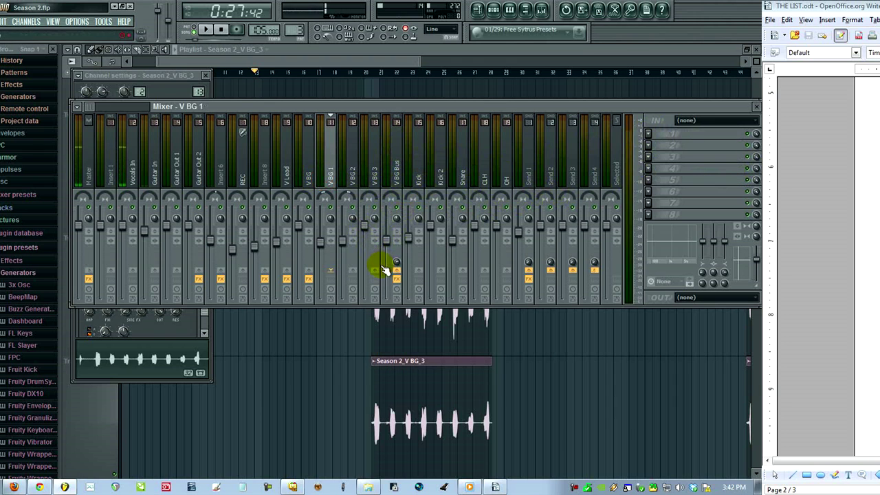
pyautogui.press('Right')
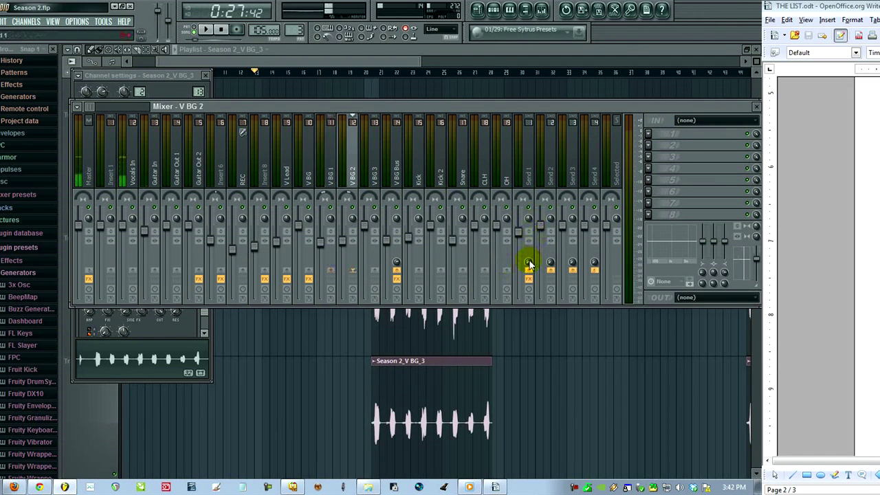
pyautogui.press('Right')
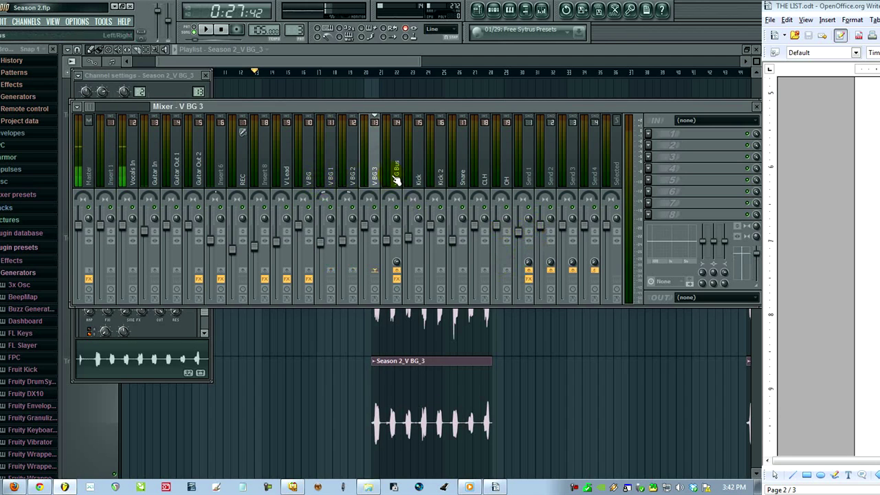
# Step: Turn off the sends from V BG 3, V BG 2 and V BG 1 to V BG Bus
pyautogui.press('Left')
pyautogui.press('Left')
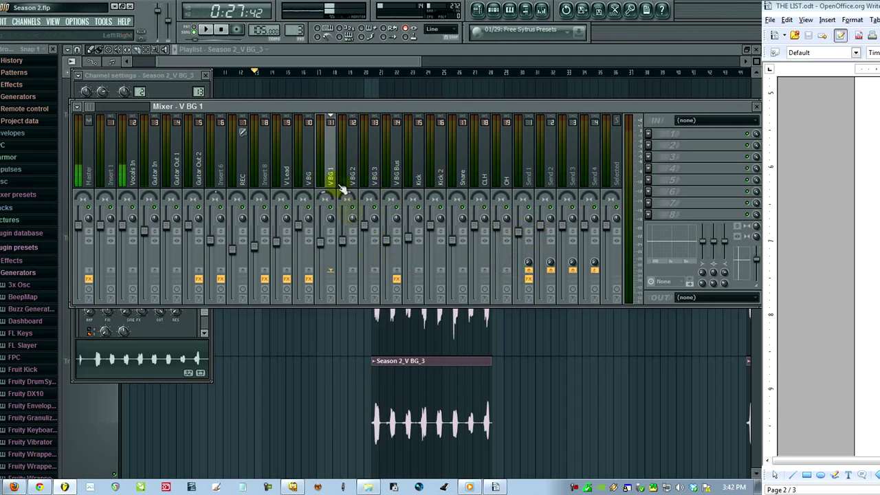
pyautogui.press('Right')
pyautogui.press('Right')
pyautogui.press('Right')
pyautogui.press('Left')
pyautogui.press('Left')
pyautogui.press('Left')
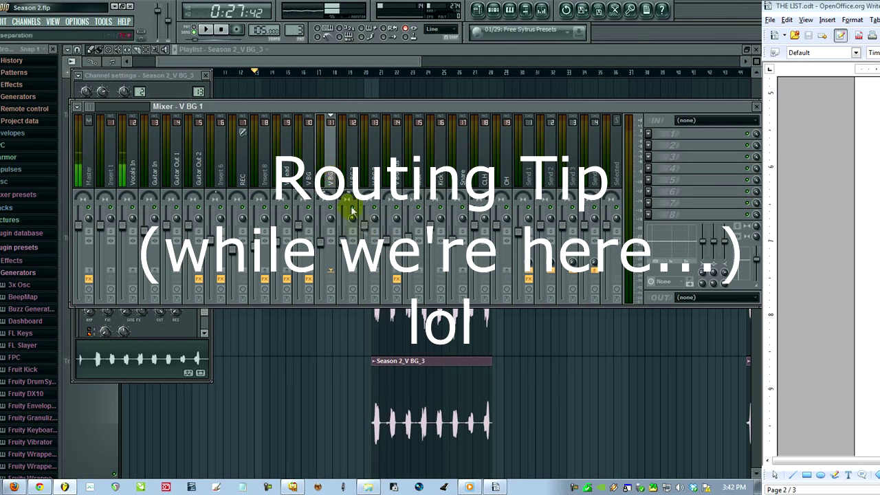
# Step: Route V BG 1, V BG 2 and V BG 3 exclusively to the V BG Bus track
pyautogui.rightClick(397, 274)
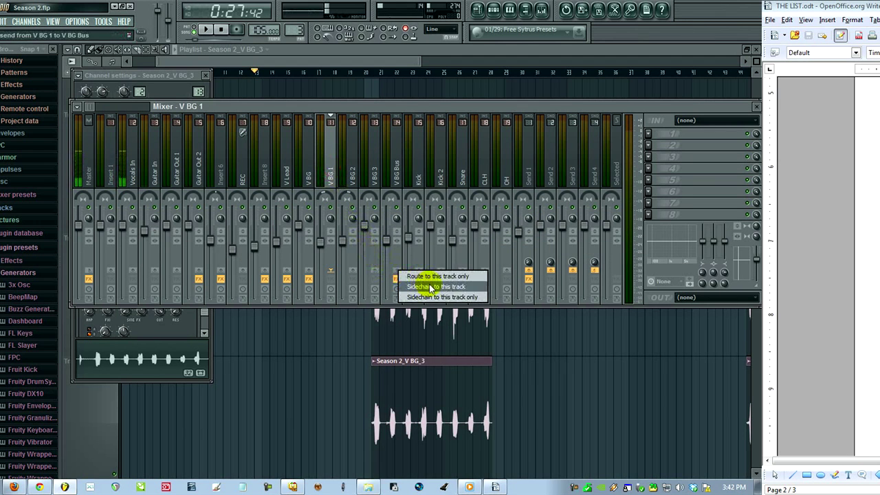
pyautogui.click(434, 279)
pyautogui.press('Right')
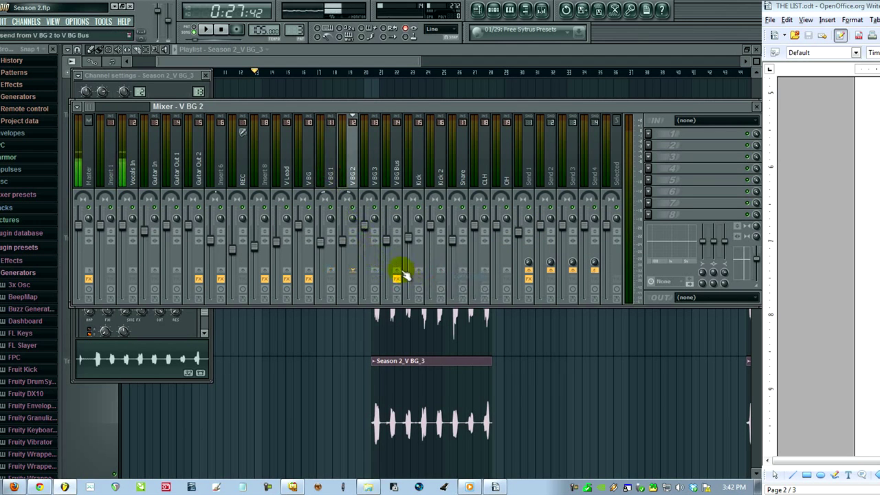
pyautogui.rightClick(398, 273)
pyautogui.click(406, 275)
pyautogui.press('Right')
pyautogui.rightClick(406, 275)
pyautogui.click(407, 277)
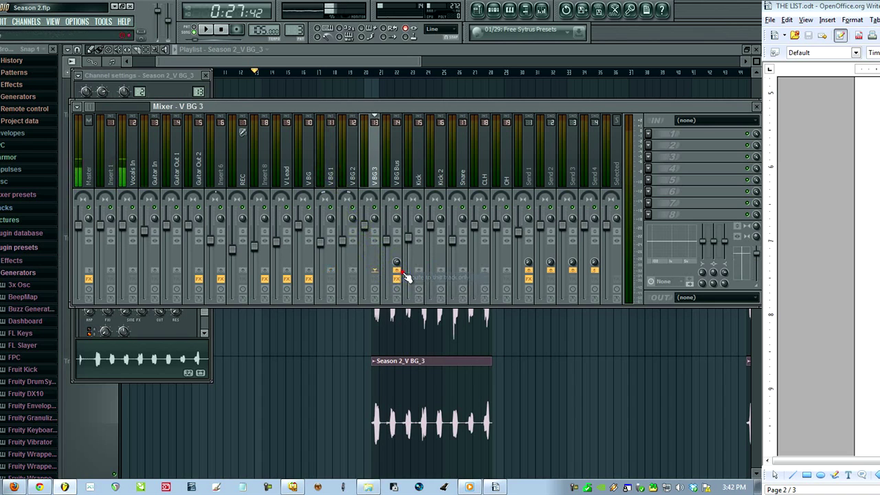
# Step: Audition the V BG Bus mixer track from about bar 21, toggling the V Lead mute switch, and stop playback
pyautogui.click(393, 165)
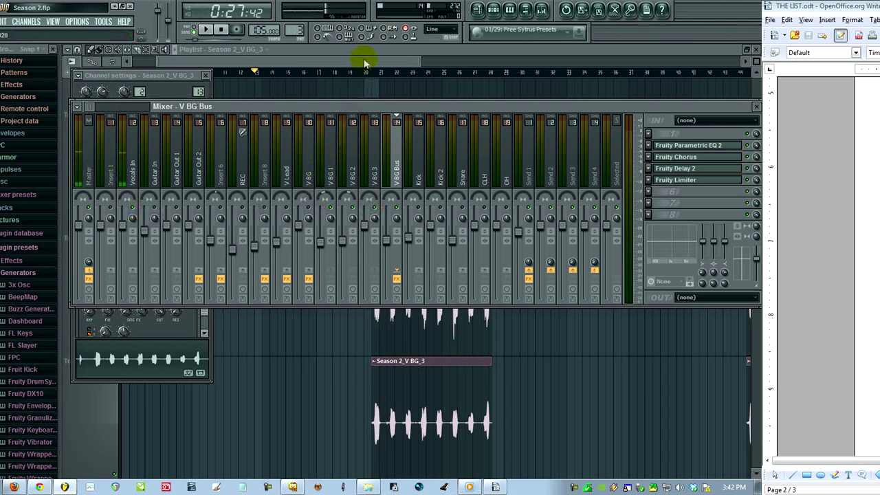
pyautogui.click(377, 78)
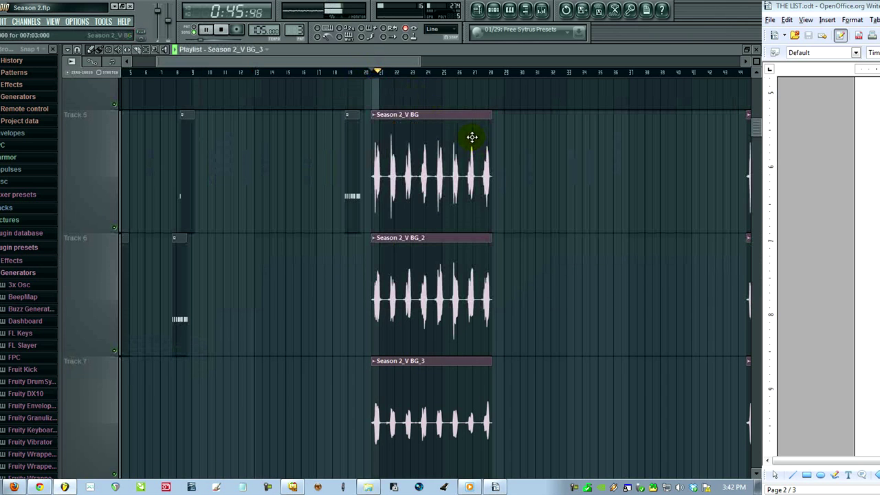
pyautogui.press('F9')
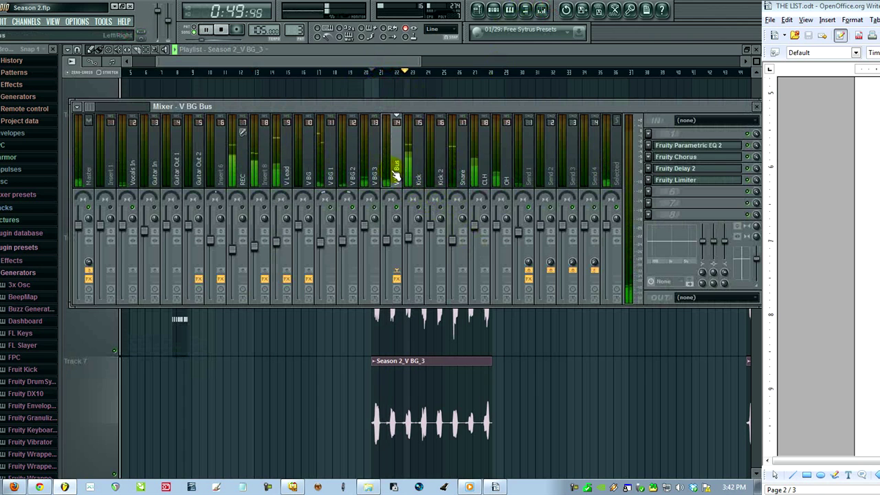
pyautogui.click(288, 208)
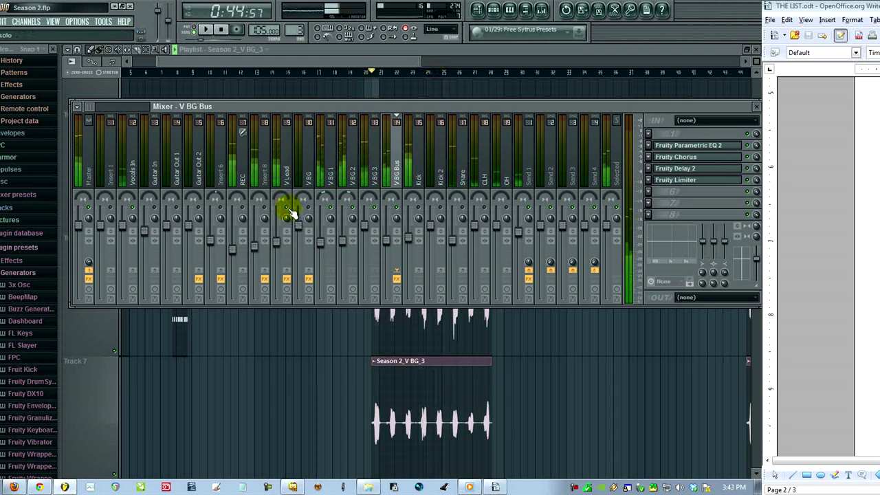
pyautogui.press('space')
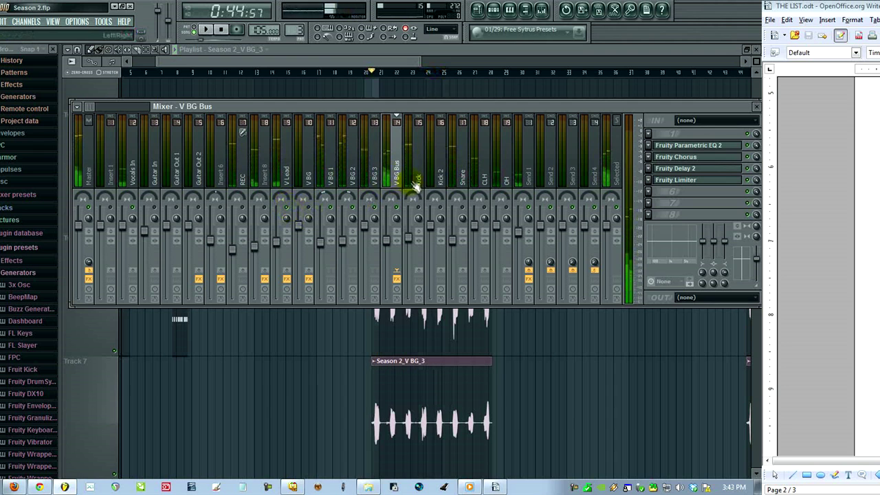
pyautogui.click(485, 199)
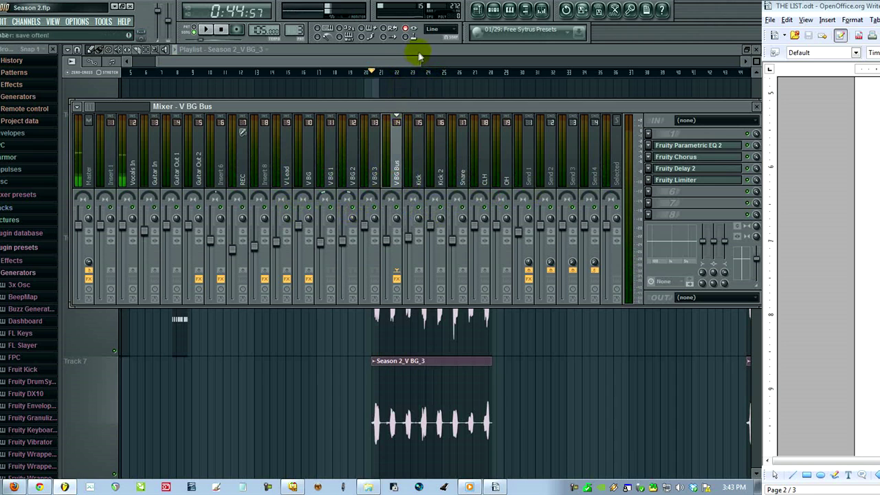
# Step: Review the V BG 1, V BG 2 and V BG 3 mixer tracks, and open Fruity Parametric EQ 2 on V BG Bus
pyautogui.click(336, 177)
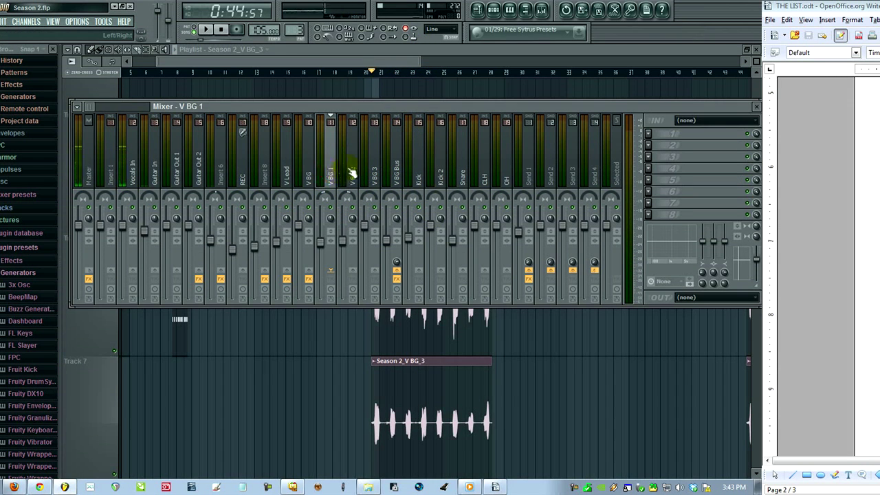
pyautogui.click(350, 170)
pyautogui.click(372, 168)
pyautogui.click(334, 169)
pyautogui.click(348, 170)
pyautogui.click(371, 170)
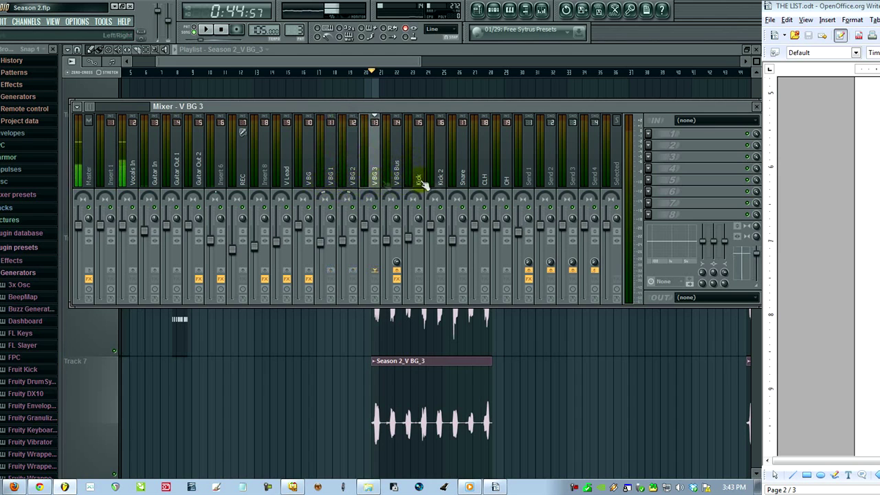
pyautogui.click(404, 180)
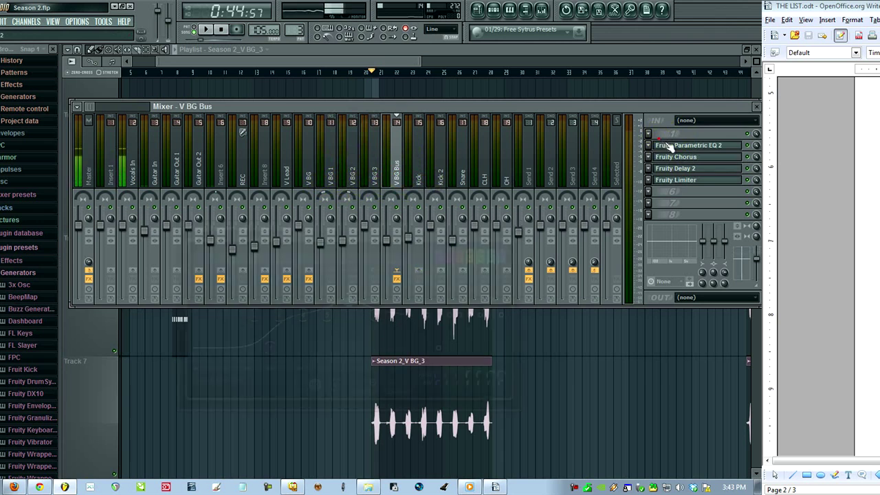
pyautogui.click(668, 147)
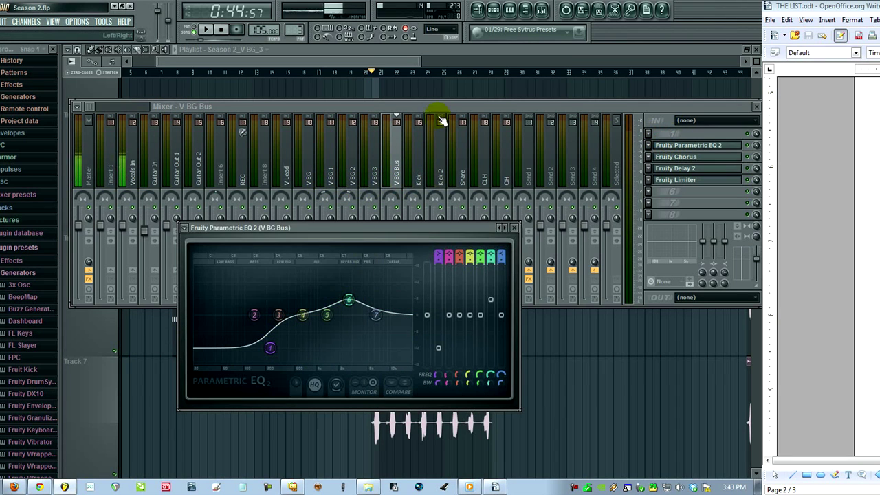
# Step: Review the Fruity Chorus and Fruity Limiter settings on the V BG Bus track, and return to the playlist
pyautogui.click(441, 105)
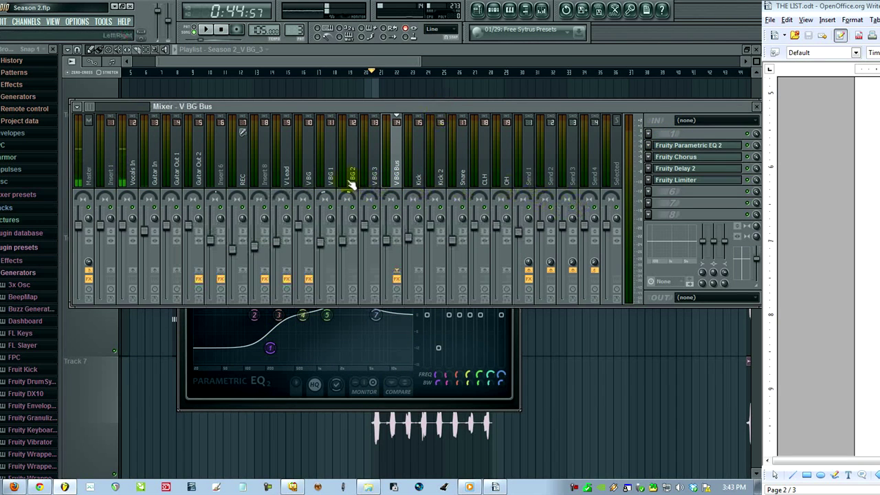
pyautogui.click(700, 158)
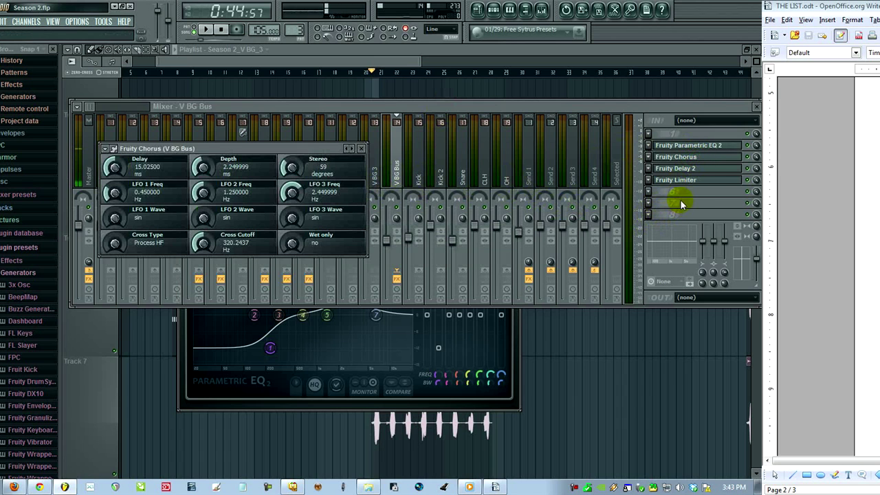
pyautogui.click(680, 181)
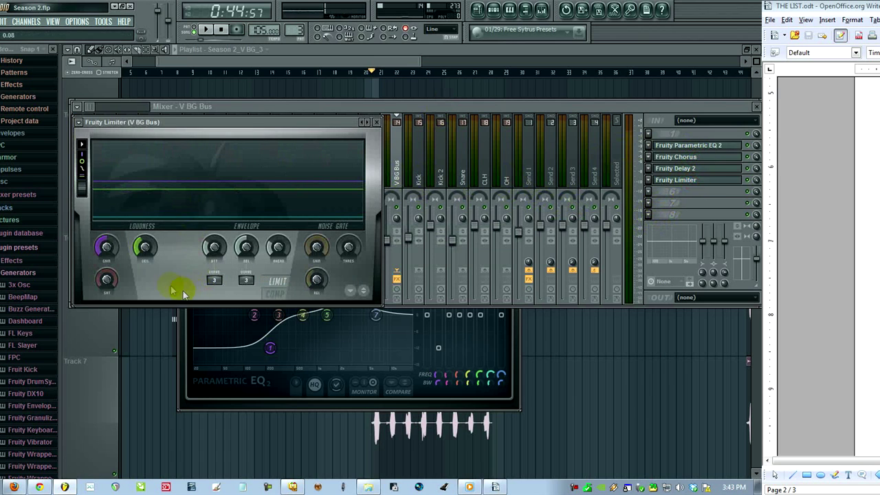
pyautogui.click(427, 106)
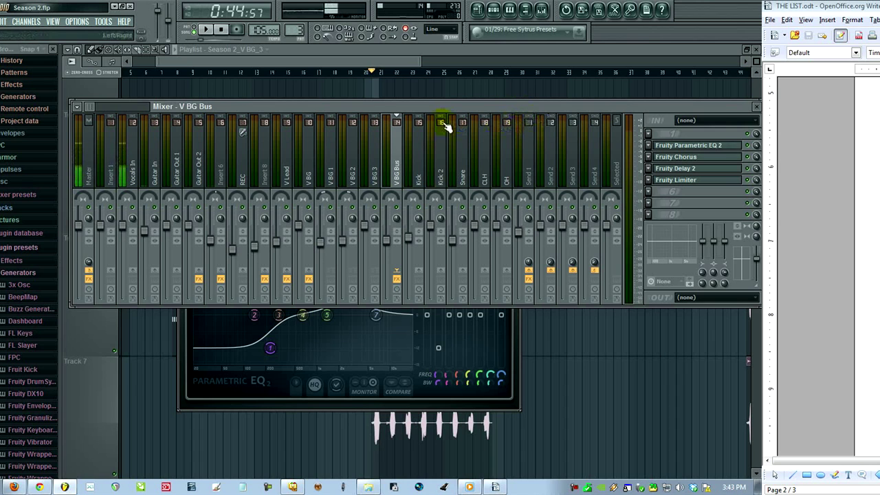
pyautogui.click(496, 50)
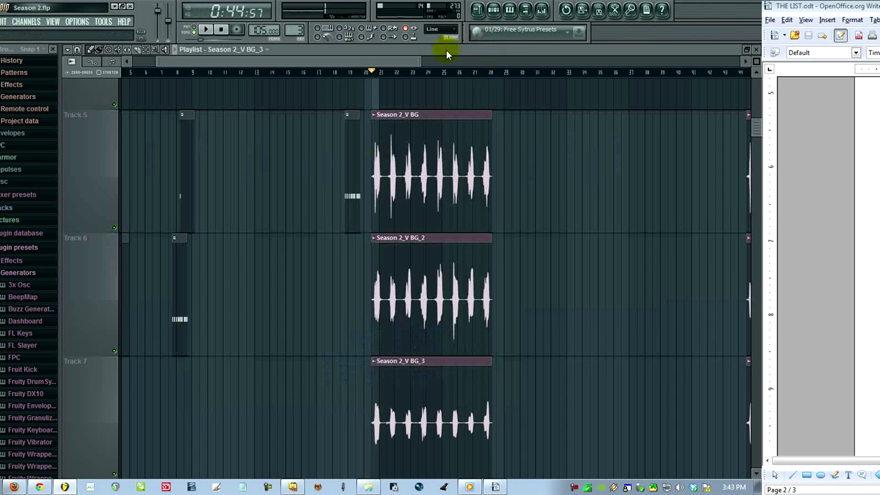
# Step: Open the Crash pattern and the Main Drums pattern in the step sequencer from their playlist clips on Tracks 8 and 5
pyautogui.moveTo(750, 152); pyautogui.dragTo(809, 257)
pyautogui.moveTo(595, 234); pyautogui.dragTo(597, 433)
pyautogui.scroll(-2, 475, 253)
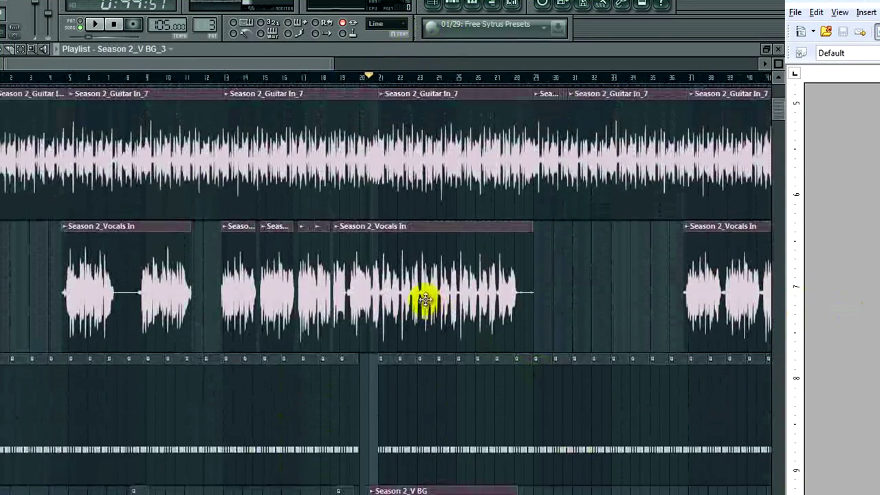
pyautogui.scroll(-5, 424, 298)
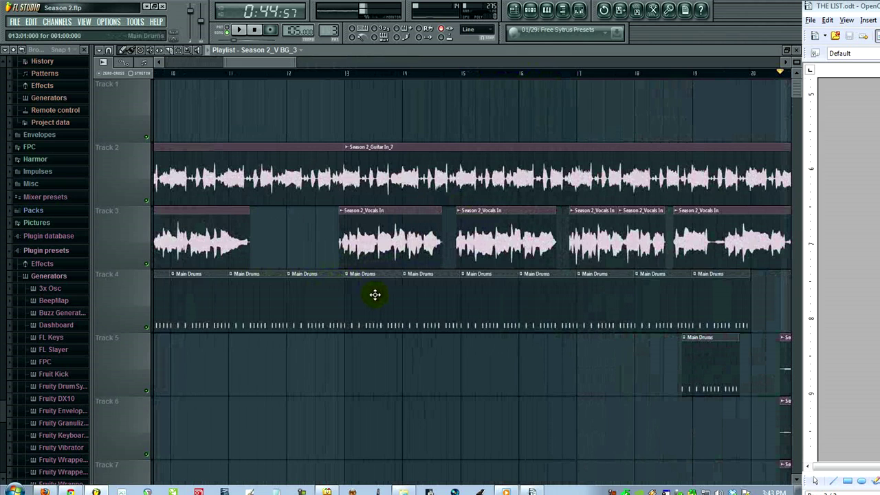
pyautogui.moveTo(606, 362); pyautogui.dragTo(298, 193)
pyautogui.click(387, 189)
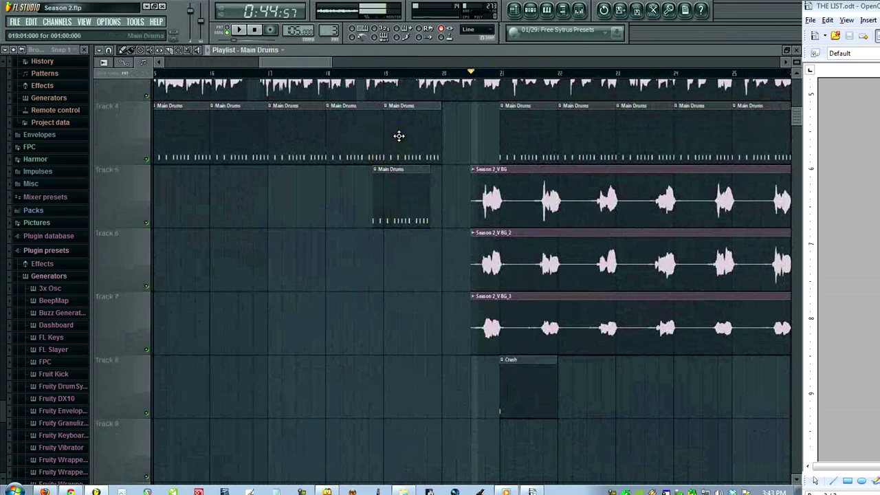
pyautogui.click(526, 374)
pyautogui.doubleClick(527, 378)
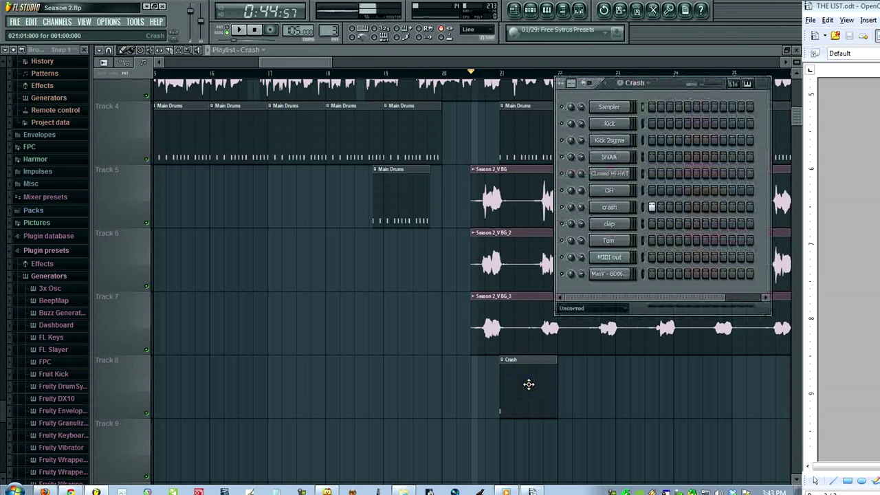
pyautogui.click(407, 203)
pyautogui.doubleClick(407, 204)
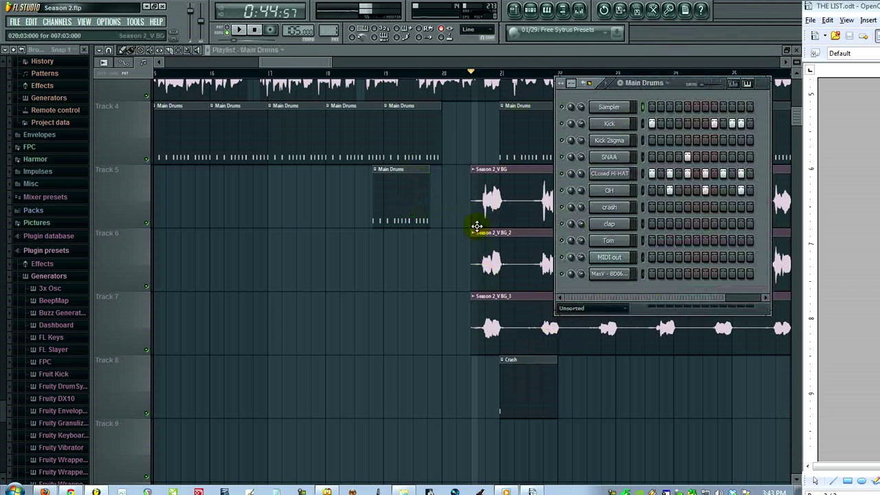
# Step: Bring up the name editor for the Main Drums pattern and for the Crash pattern, cancelling each one
pyautogui.press('F2')
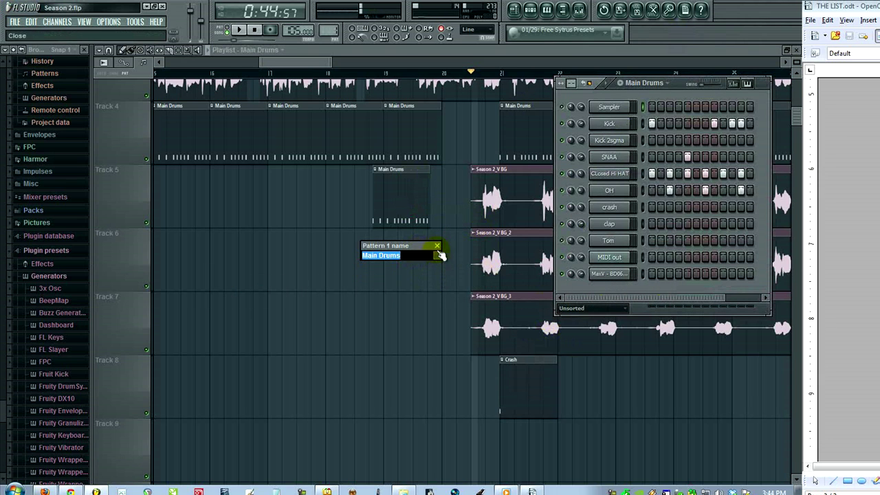
pyautogui.click(438, 251)
pyautogui.click(515, 380)
pyautogui.press('F2')
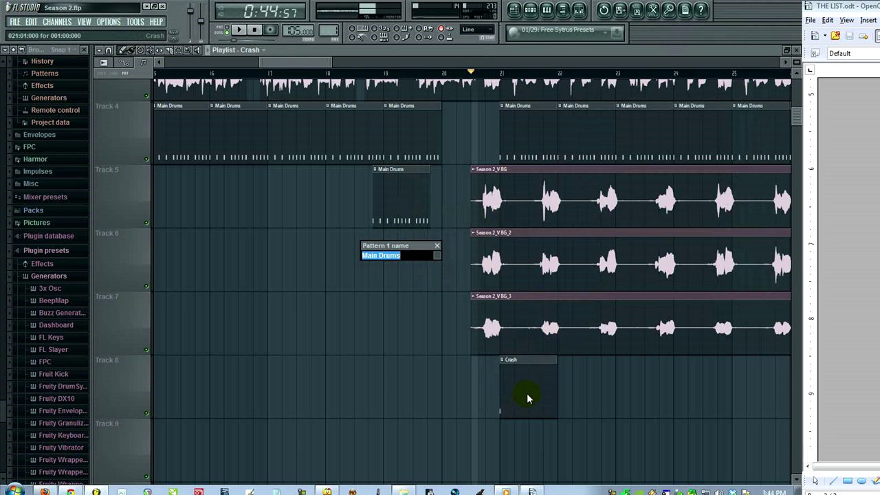
pyautogui.press('Escape')
pyautogui.click(518, 391)
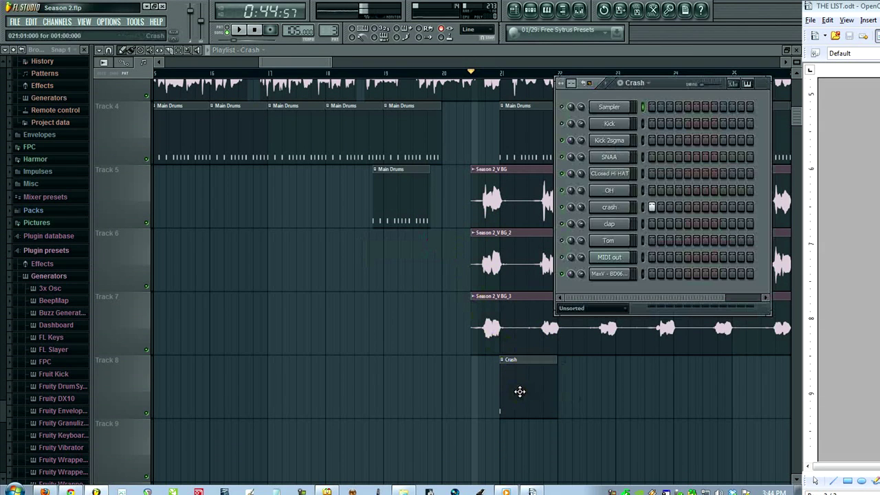
pyautogui.press('F2')
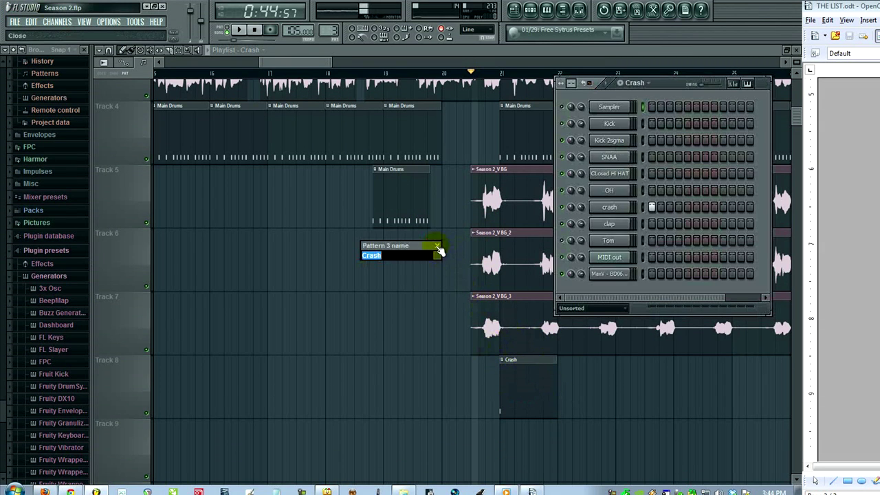
pyautogui.click(436, 246)
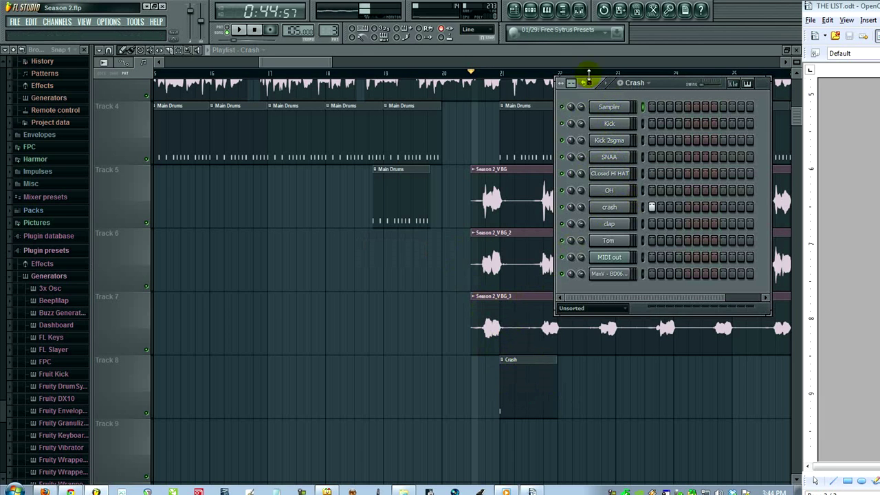
# Step: Reposition the step sequencer and rename the Sampler channel as aeknhakenhnae, closing its channel settings
pyautogui.moveTo(673, 83); pyautogui.dragTo(308, 148)
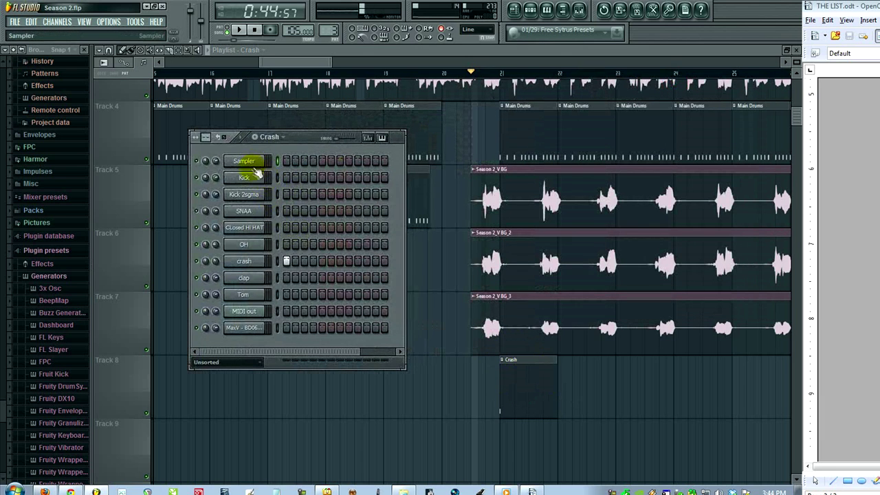
pyautogui.click(249, 163)
pyautogui.press('F2')
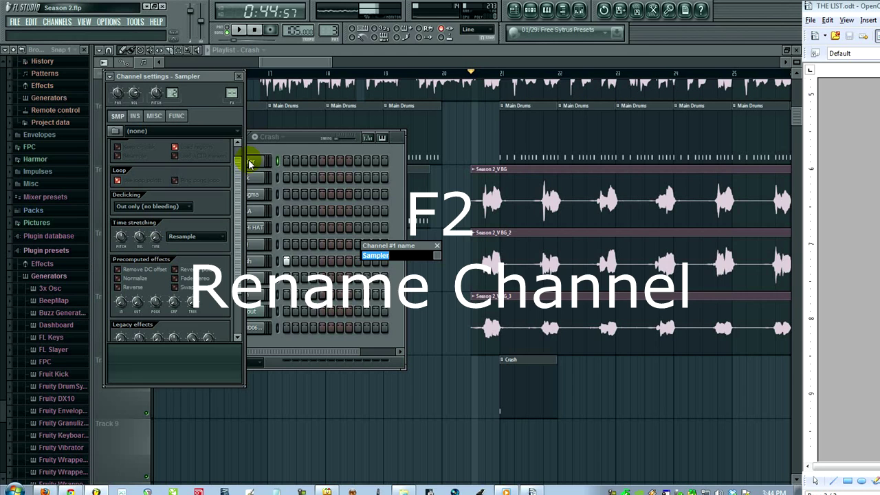
pyautogui.write('aeknhakenhnae')
pyautogui.press('Return')
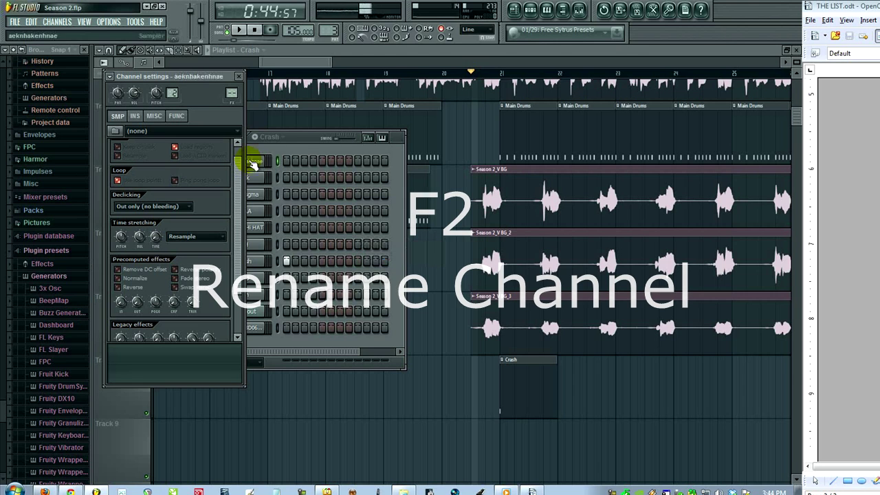
pyautogui.click(239, 76)
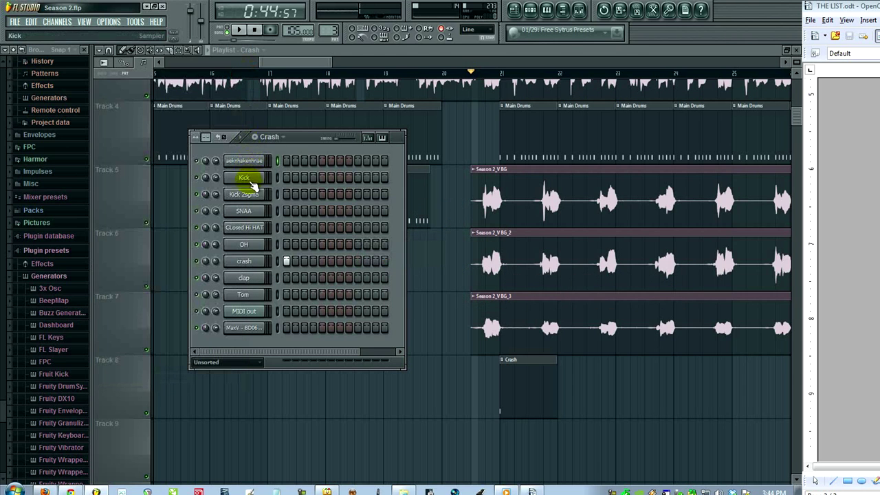
# Step: Try to rename the Kick channel with its channel settings closed, and cancel the name prompt
pyautogui.click(253, 180)
pyautogui.moveTo(251, 138); pyautogui.dragTo(343, 138)
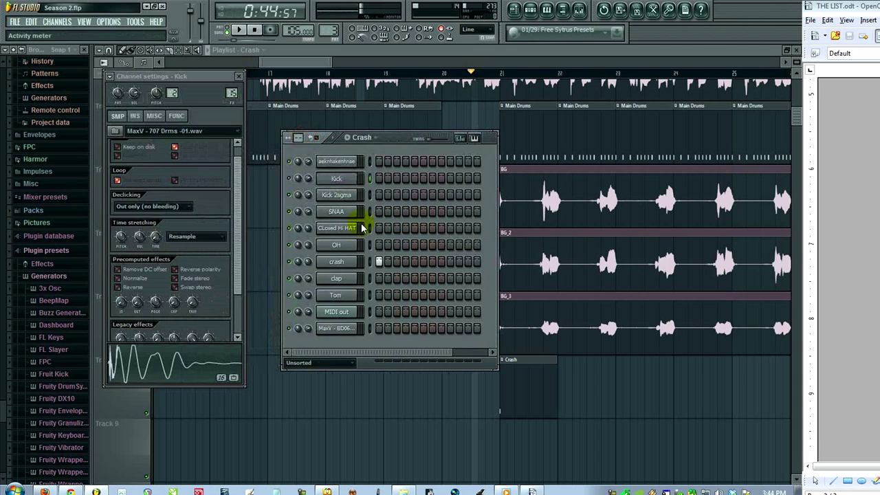
pyautogui.click(344, 179)
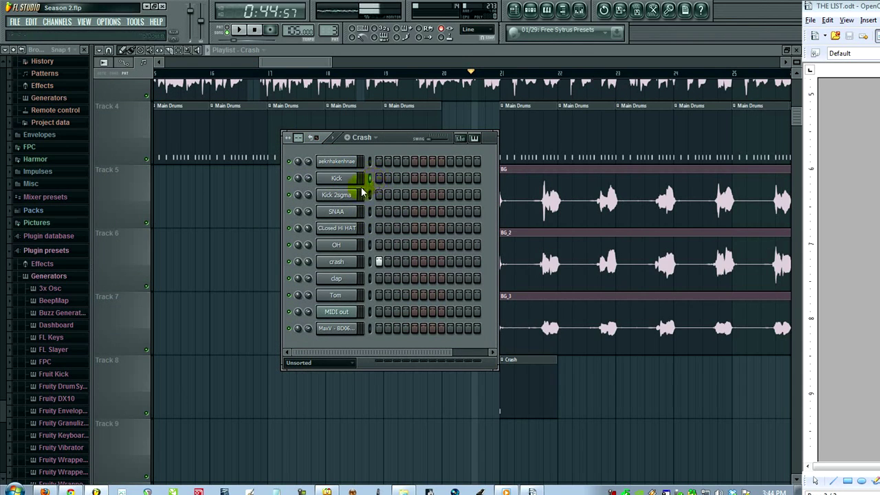
pyautogui.press('F2')
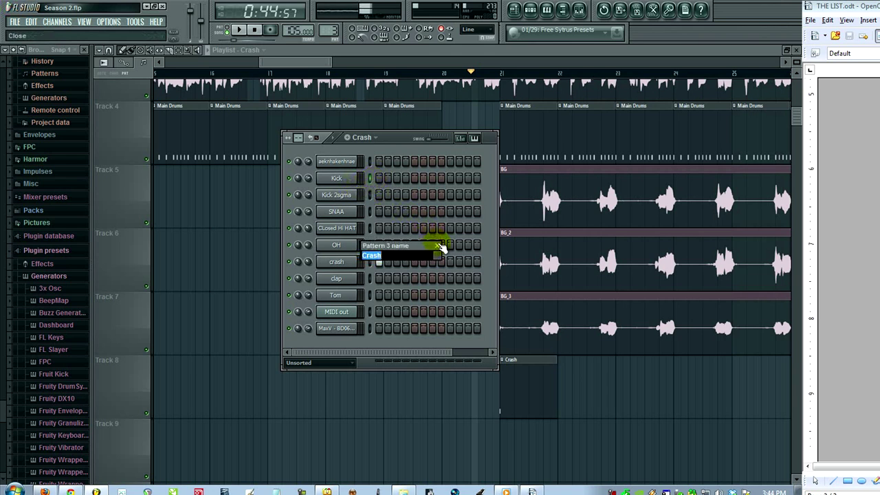
pyautogui.click(438, 245)
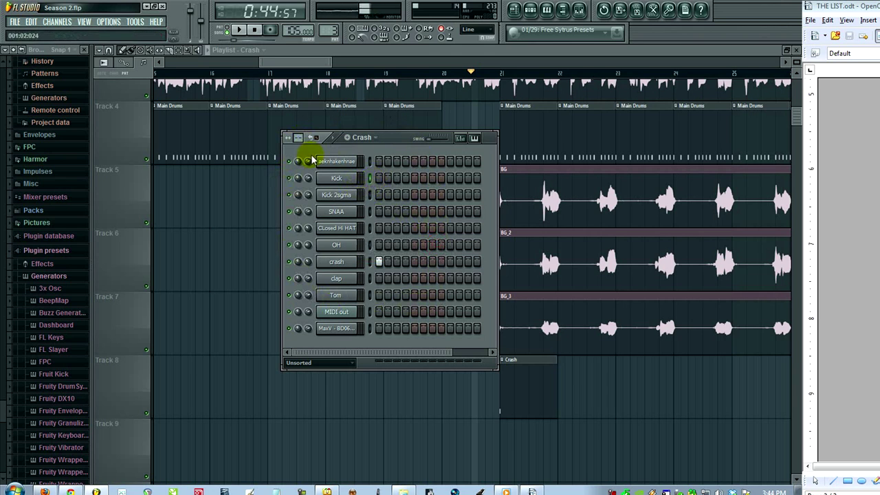
# Step: Open the Kick channel's settings, reposition the window, and toggle it closed and open again
pyautogui.click(349, 179)
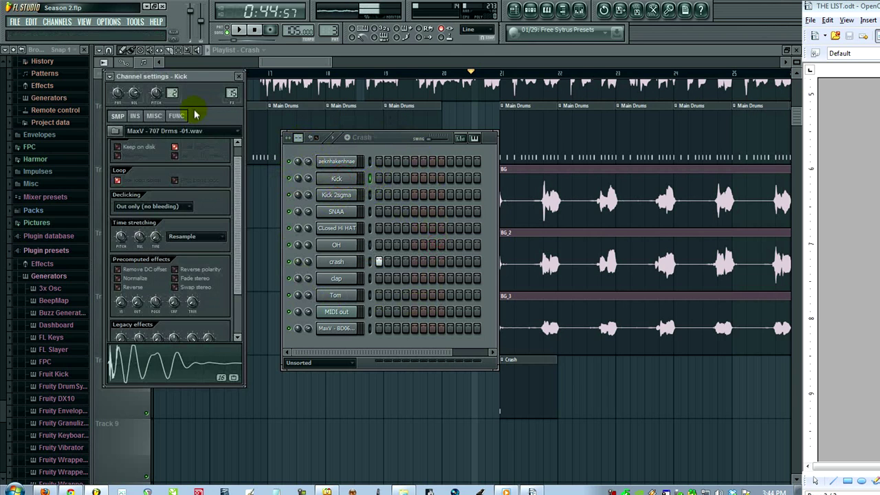
pyautogui.moveTo(192, 80); pyautogui.dragTo(220, 113)
pyautogui.click(350, 180)
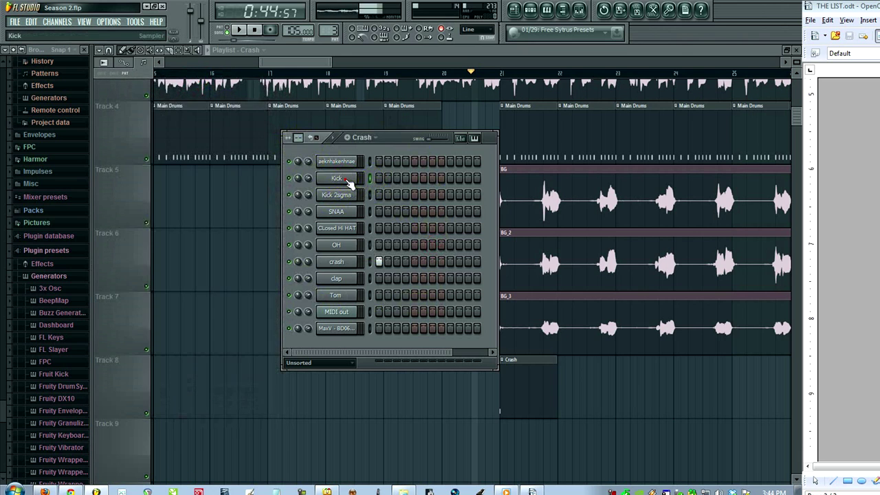
pyautogui.click(348, 182)
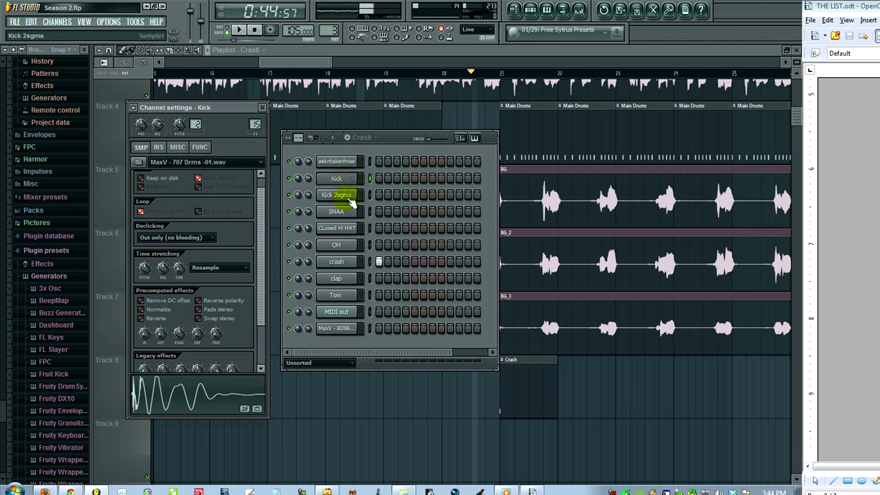
# Step: Open the SNAA channel's settings and move the channel down two places to just below OH
pyautogui.click(342, 212)
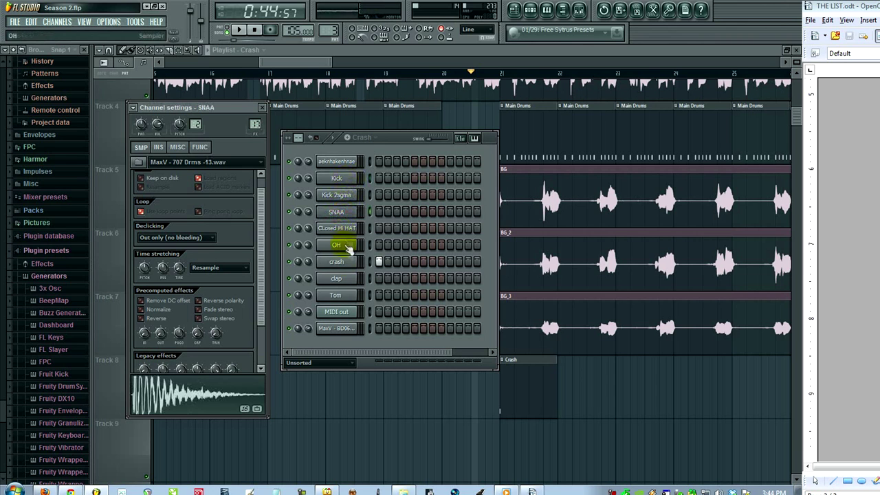
pyautogui.click(345, 213)
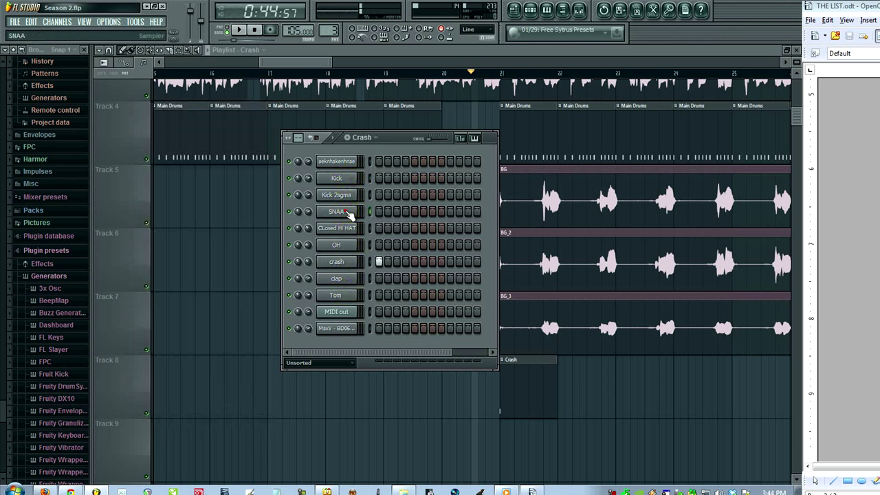
pyautogui.click(345, 214)
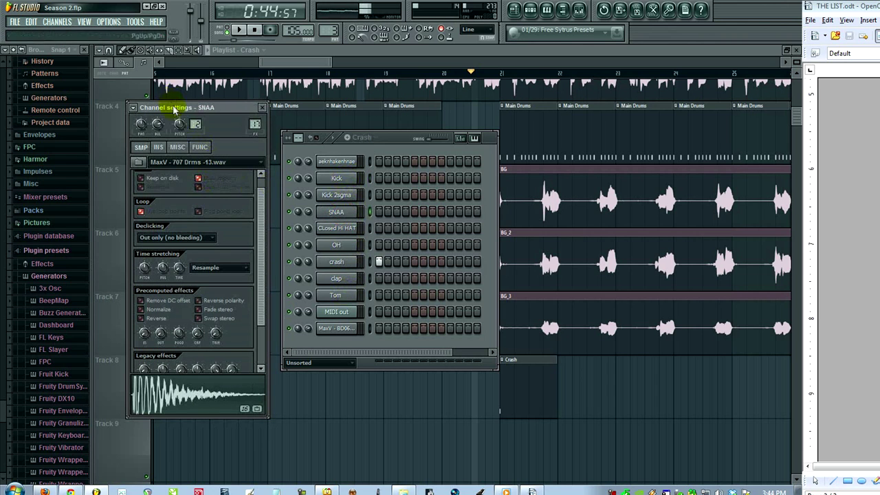
pyautogui.click(349, 218)
pyautogui.click(348, 217)
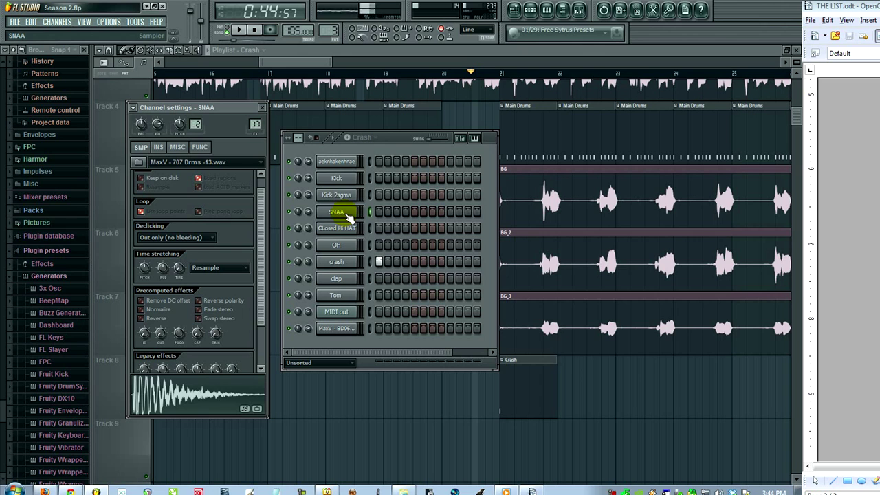
pyautogui.hotkey('alt', 'Down')
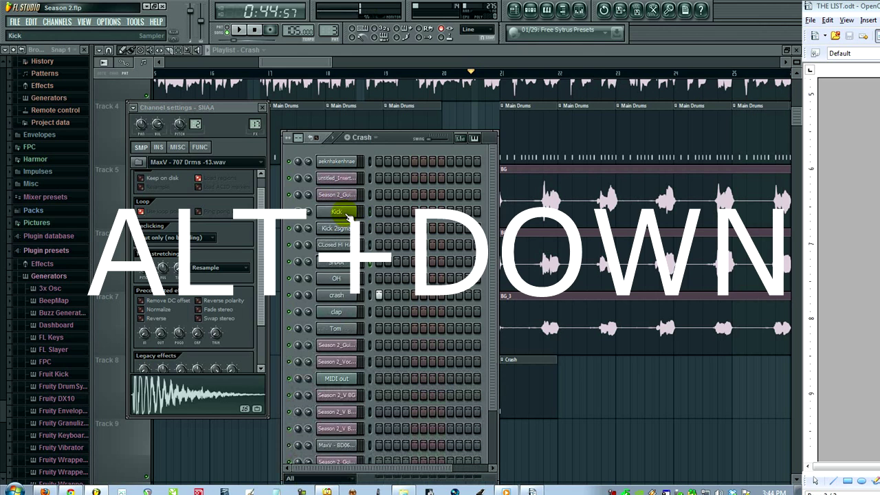
pyautogui.hotkey('alt', 'Down')
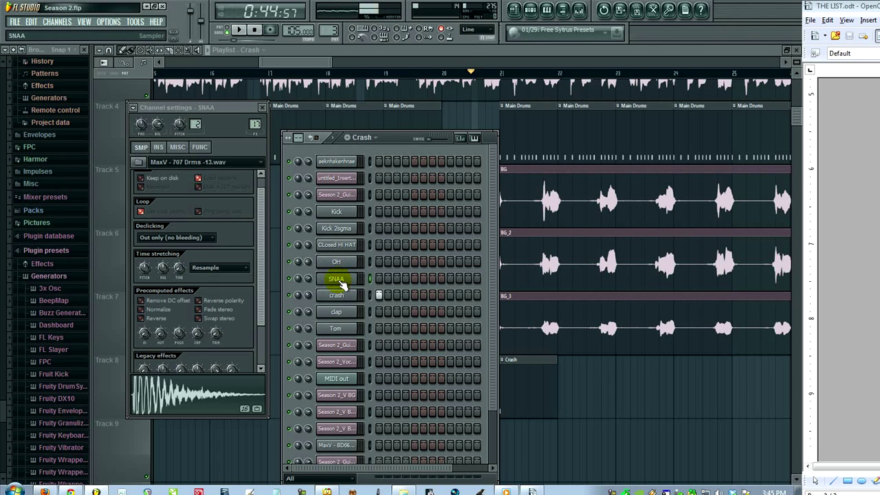
# Step: Try to rename the SNAA channel from the step sequencer, cancel the prompt, and return to its channel settings
pyautogui.press('F2')
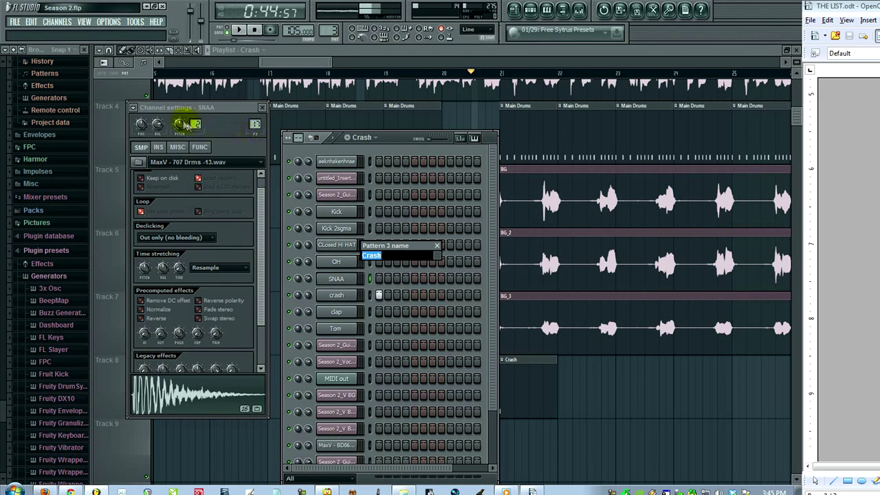
pyautogui.click(437, 246)
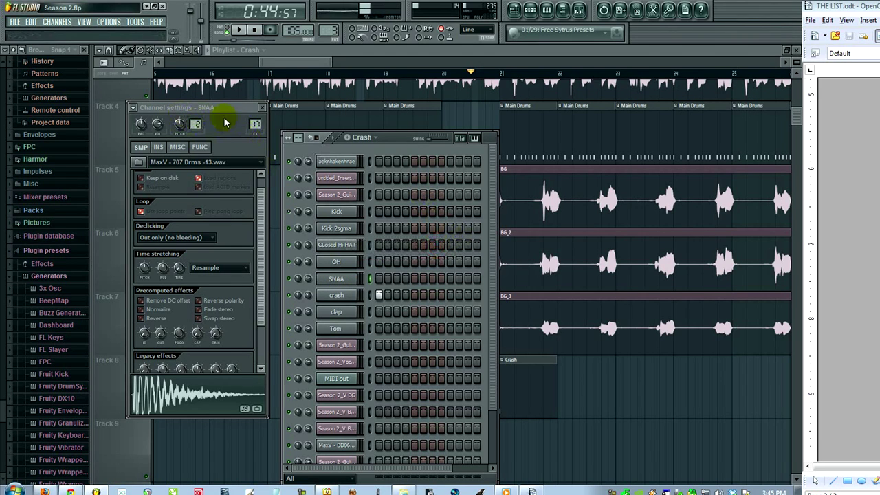
pyautogui.click(193, 112)
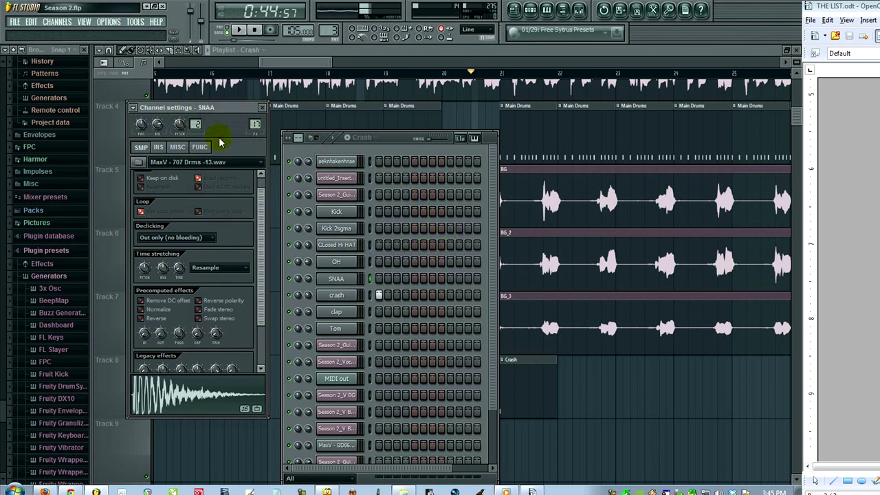
# Step: Call up the rename prompt with the SNAA channel settings open, and cancel it
pyautogui.press('F2')
pyautogui.click(437, 245)
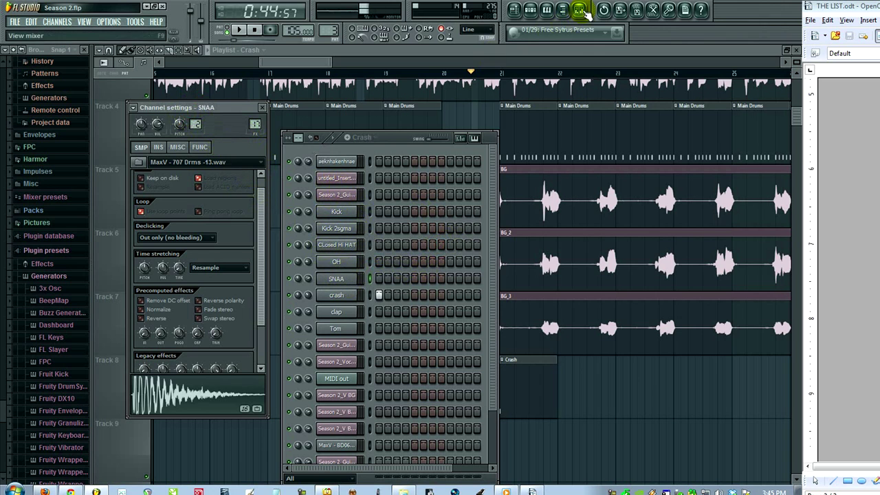
# Step: Show the mixer and bring up the rename prompt for the Kick 2 and V BG tracks, cancelling each one
pyautogui.click(579, 9)
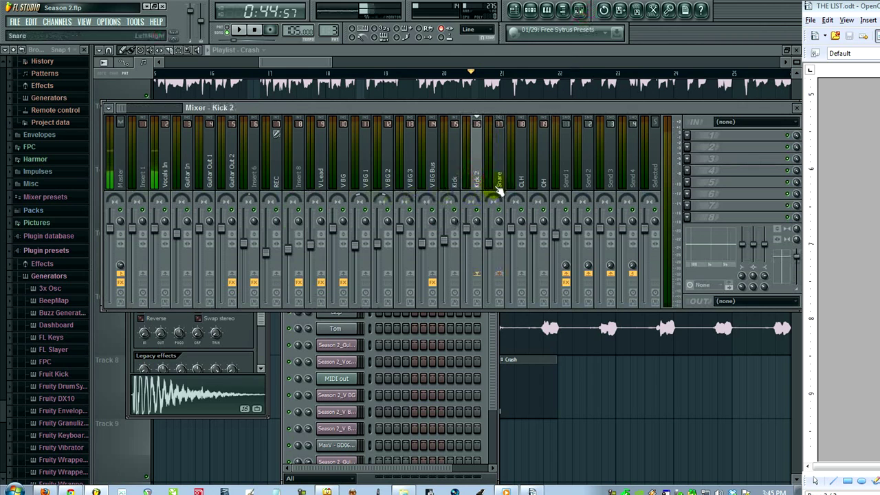
pyautogui.press('F2')
pyautogui.press('Escape')
pyautogui.click(343, 200)
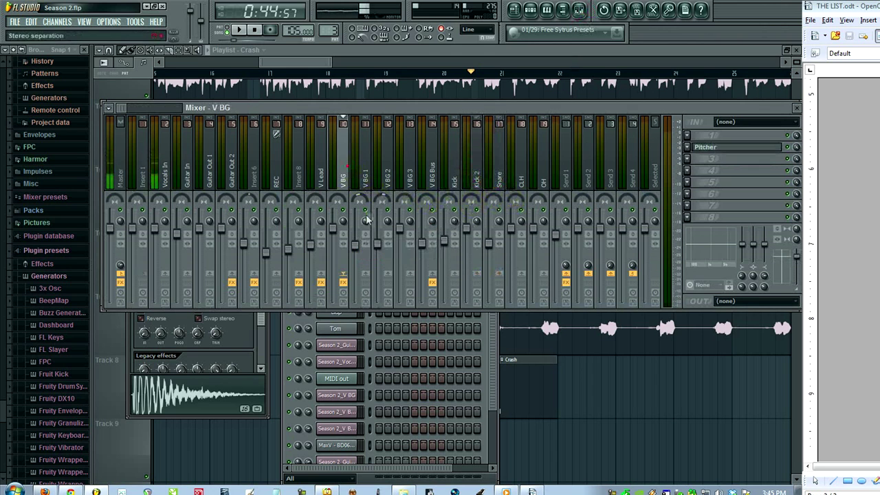
pyautogui.press('F2')
pyautogui.press('Escape')
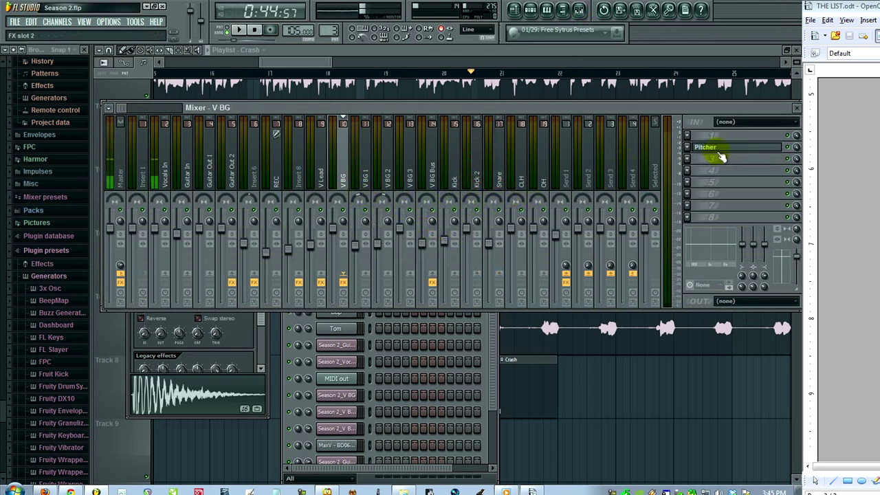
# Step: Open the Pitcher plugin on the V BG mixer track, try to rename it, cancel the prompt, and close the plugin window
pyautogui.click(724, 149)
pyautogui.press('F2')
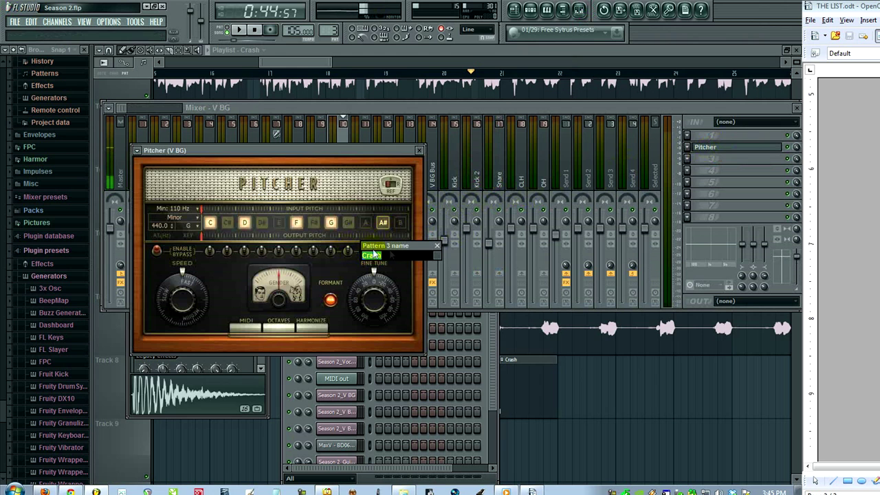
pyautogui.click(439, 245)
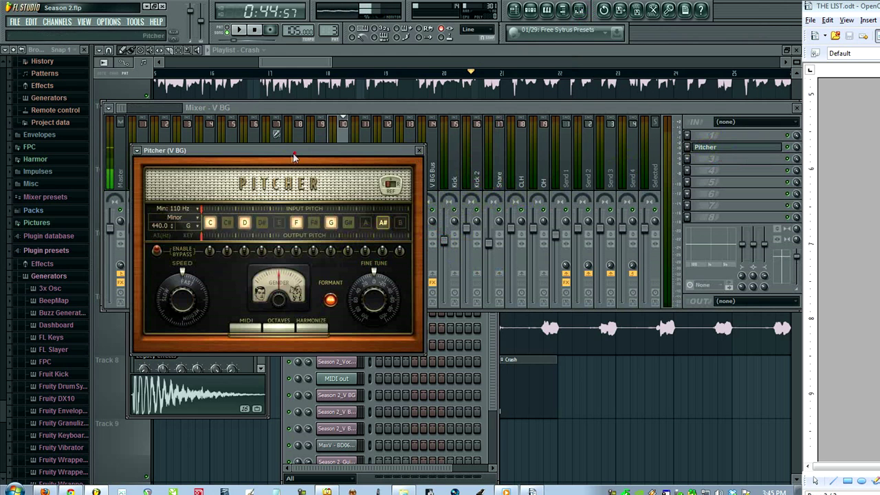
pyautogui.moveTo(257, 154); pyautogui.dragTo(365, 176)
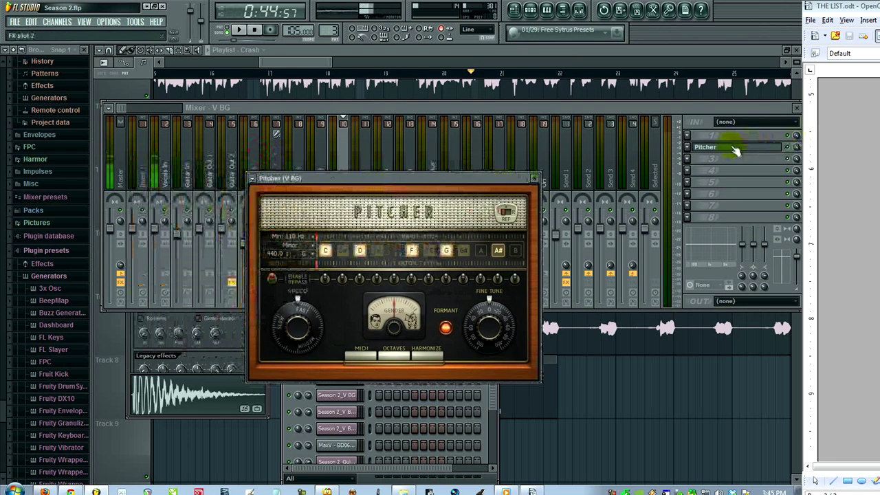
pyautogui.click(729, 148)
# Step: View the options of the Pitcher effect slot, and call up and dismiss its plugin name prompt
pyautogui.click(685, 148)
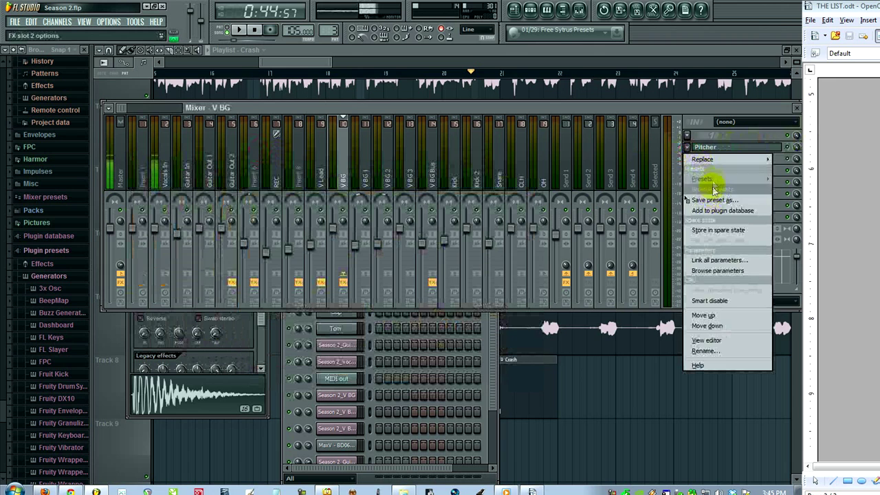
pyautogui.moveTo(713, 158)
pyautogui.click(550, 114)
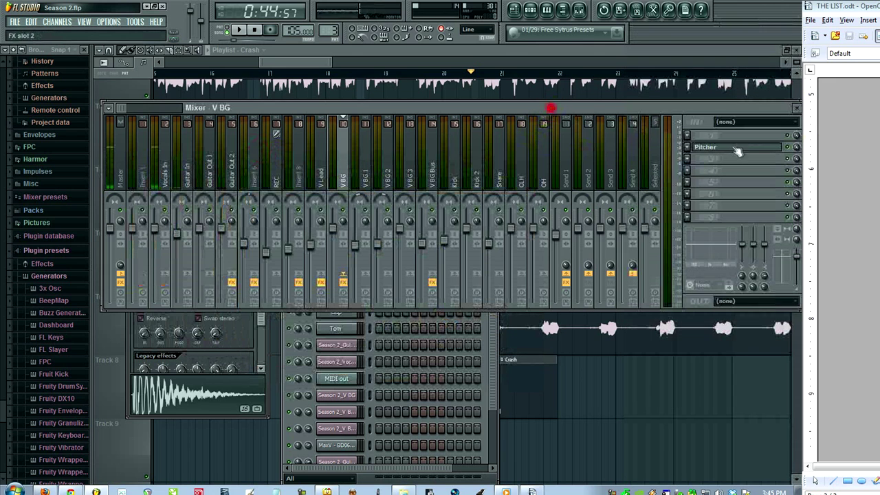
pyautogui.rightClick(736, 147)
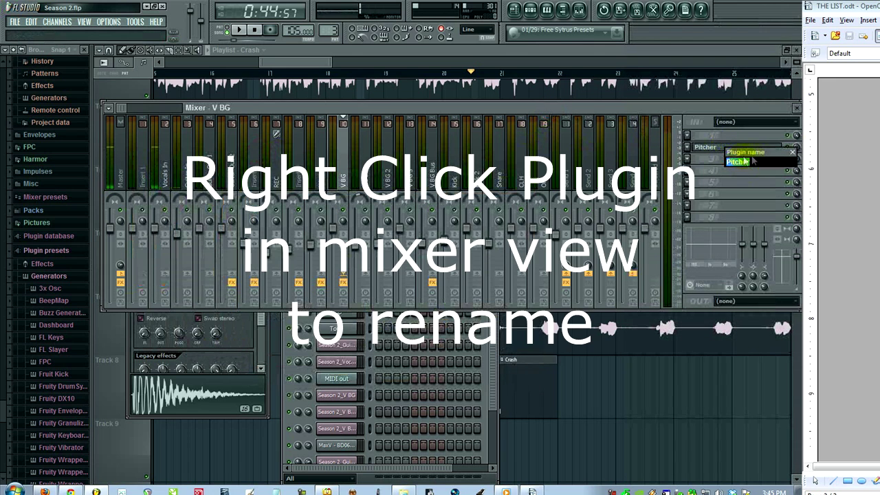
pyautogui.click(712, 180)
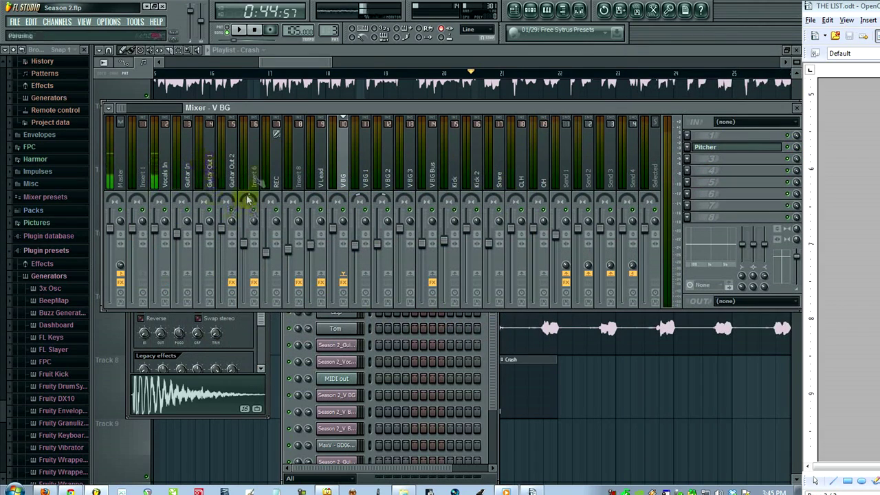
# Step: Return to the playlist, start and stop a short recording, and view the recording filter options without changing them
pyautogui.click(433, 51)
pyautogui.moveTo(401, 117); pyautogui.dragTo(505, 232)
pyautogui.scroll(-5, 411, 204)
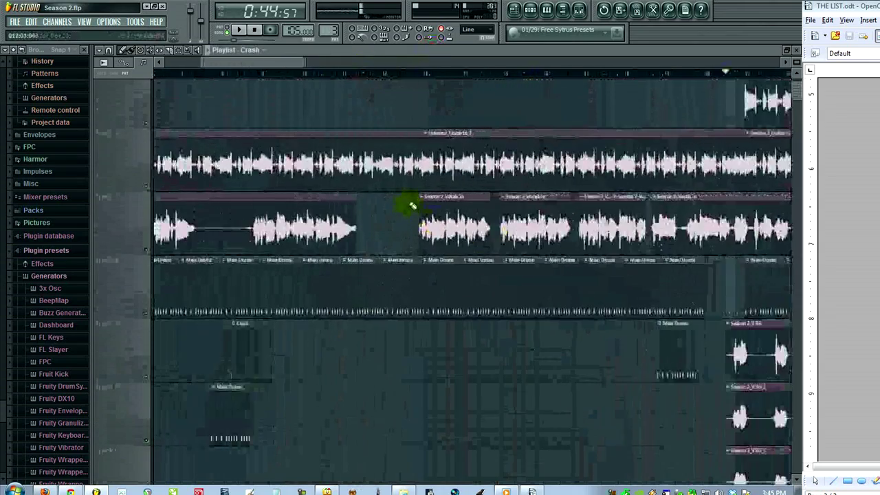
pyautogui.scroll(-2, 430, 196)
pyautogui.scroll(-3, 435, 195)
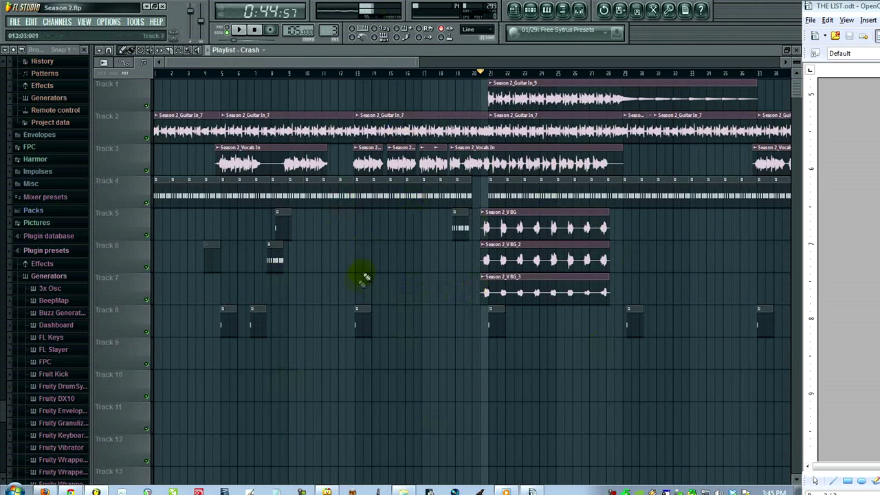
pyautogui.click(273, 31)
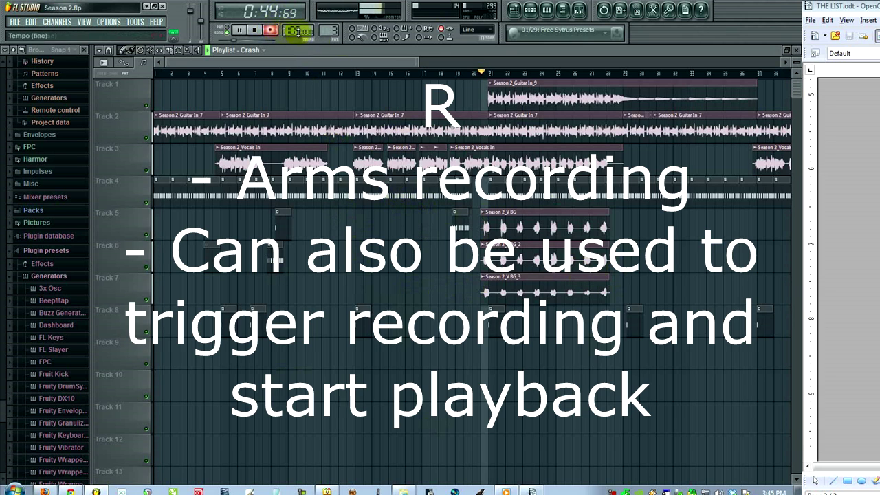
pyautogui.click(256, 29)
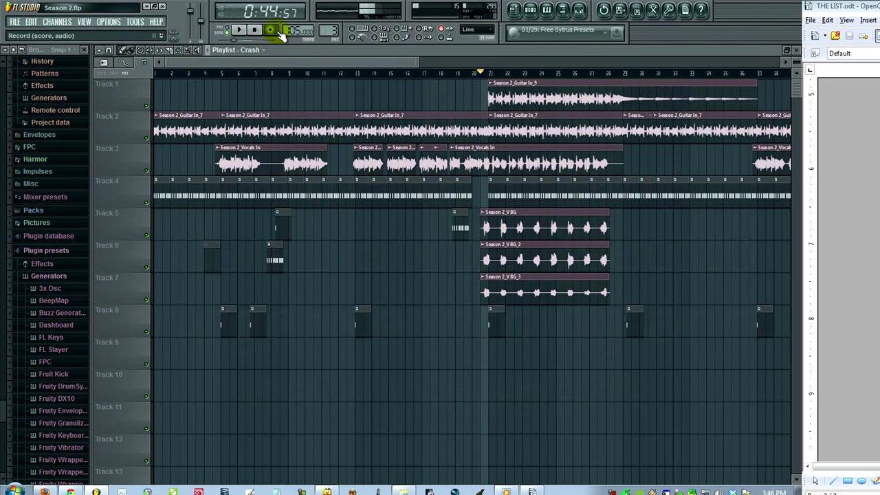
pyautogui.rightClick(277, 33)
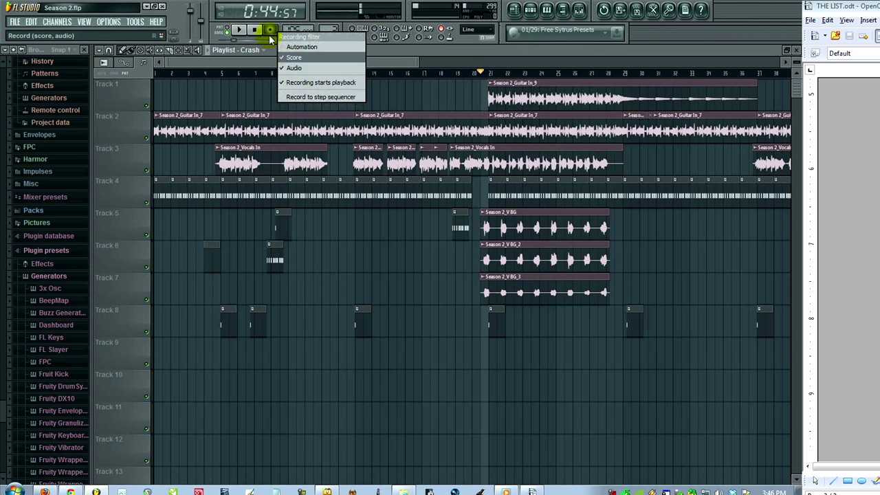
pyautogui.click(272, 48)
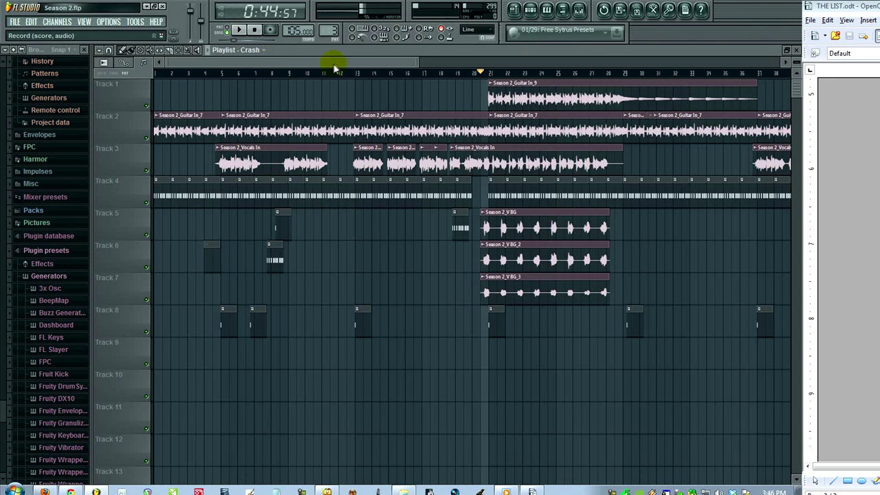
# Step: Place the song position near the end of the arrangement, just before bar 77
pyautogui.moveTo(399, 90); pyautogui.dragTo(220, 118)
pyautogui.moveTo(414, 130); pyautogui.dragTo(16, 135)
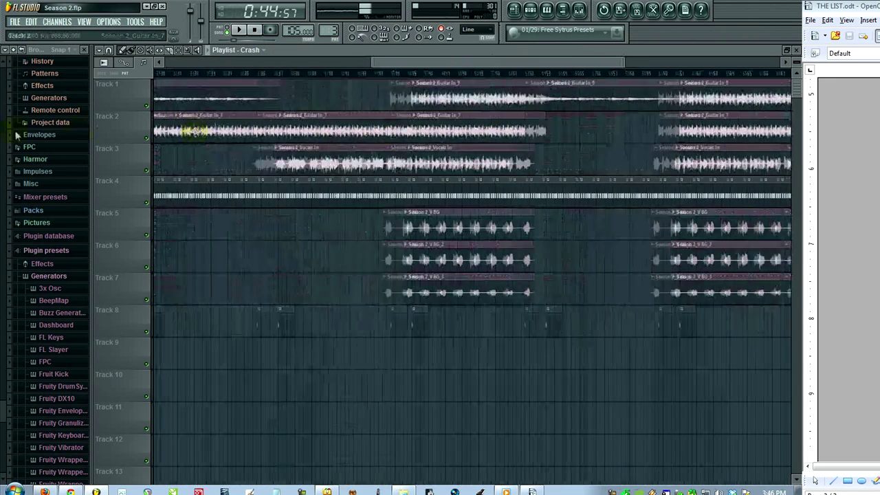
pyautogui.moveTo(605, 134); pyautogui.dragTo(243, 85)
pyautogui.click(266, 74)
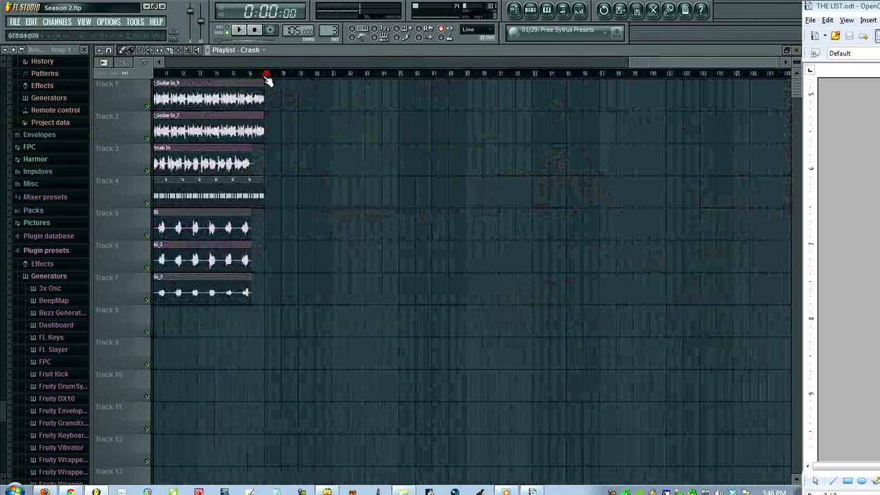
pyautogui.click(258, 72)
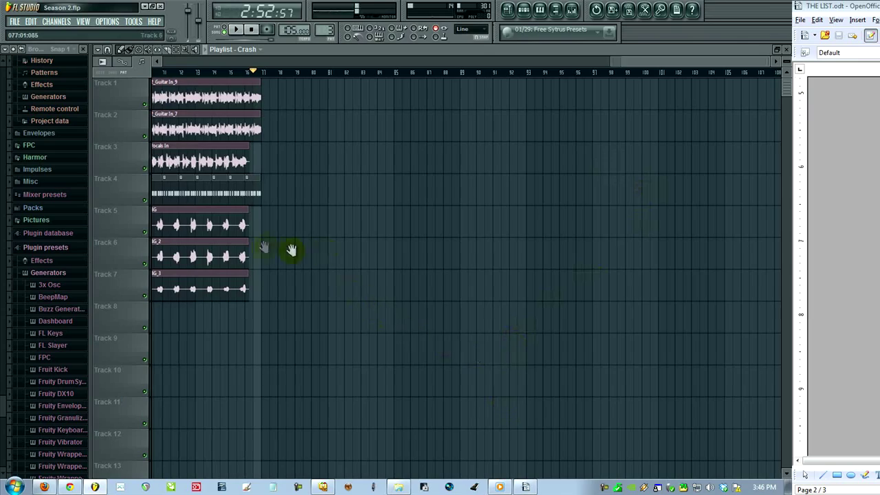
# Step: Examine the first Vocals In clip on Track 3 in close-up and the arrangement in a wide overview
pyautogui.hscroll(-10, 515, 291)
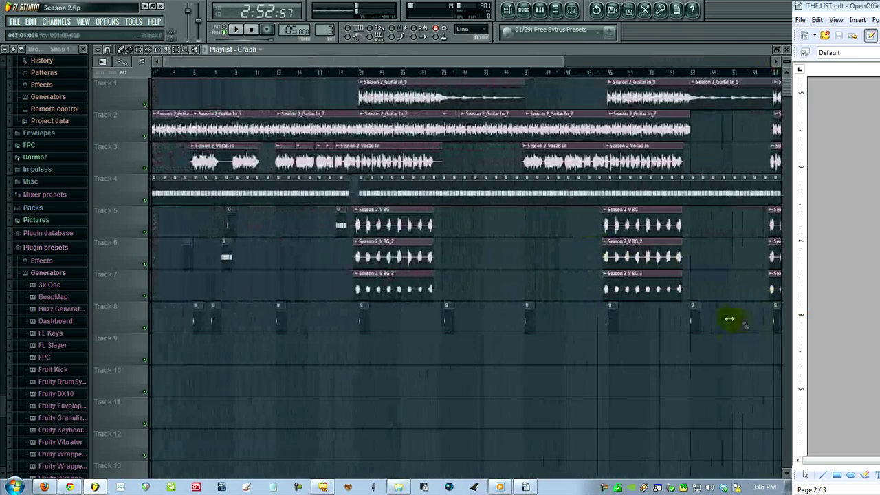
pyautogui.keyDown('ctrl'); pyautogui.scroll(4, 350, 152); pyautogui.keyUp('ctrl')
pyautogui.keyDown('ctrl'); pyautogui.scroll(2, 350, 152); pyautogui.keyUp('ctrl')
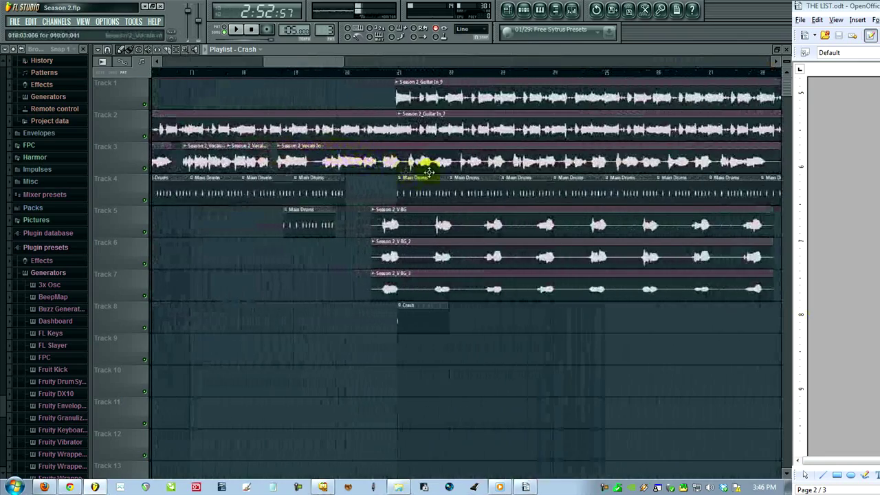
pyautogui.hscroll(-6, 577, 157)
pyautogui.keyDown('ctrl'); pyautogui.scroll(3, 311, 161); pyautogui.keyUp('ctrl')
pyautogui.keyDown('ctrl'); pyautogui.scroll(2, 311, 161); pyautogui.keyUp('ctrl')
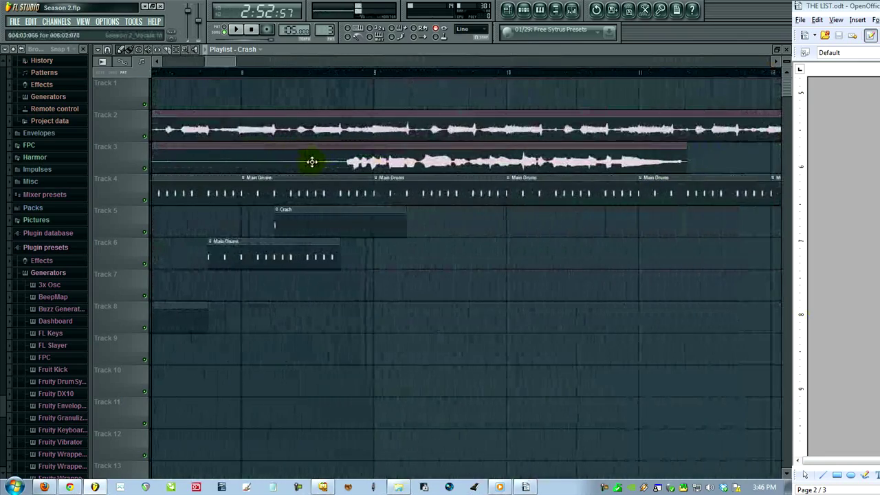
pyautogui.keyDown('alt'); pyautogui.scroll(4, 311, 161); pyautogui.keyUp('alt')
pyautogui.moveTo(316, 161); pyautogui.dragTo(573, 159)
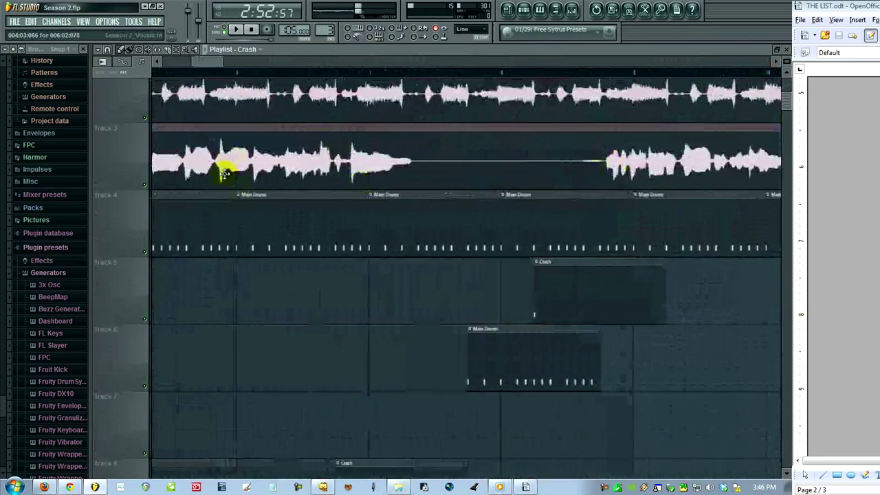
pyautogui.moveTo(666, 161); pyautogui.dragTo(268, 161)
pyautogui.keyDown('ctrl'); pyautogui.scroll(-2, 512, 165); pyautogui.keyUp('ctrl')
pyautogui.keyDown('ctrl'); pyautogui.scroll(-5, 511, 163); pyautogui.keyUp('ctrl')
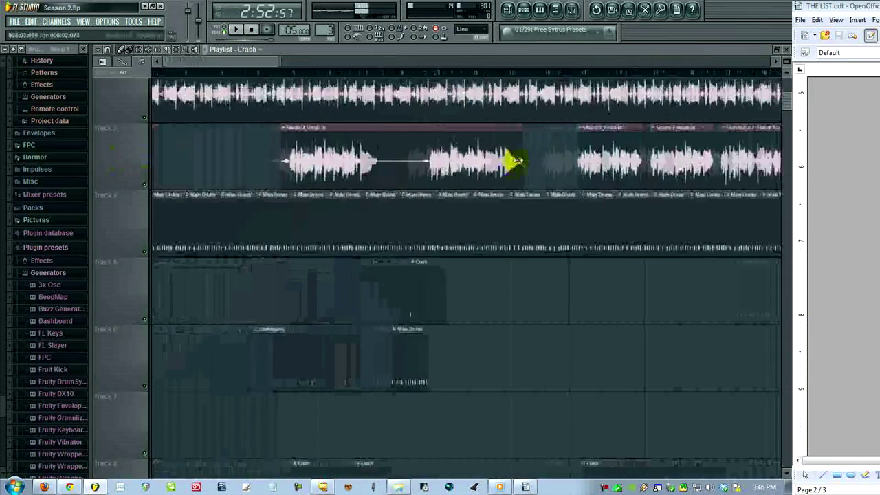
pyautogui.keyDown('ctrl'); pyautogui.scroll(-5, 526, 162); pyautogui.keyUp('ctrl')
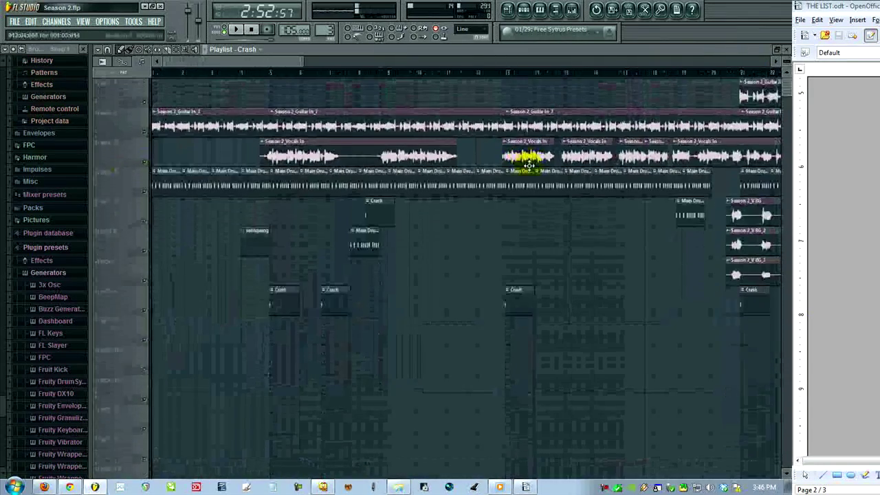
pyautogui.keyDown('ctrl'); pyautogui.scroll(-2, 491, 167); pyautogui.keyUp('ctrl')
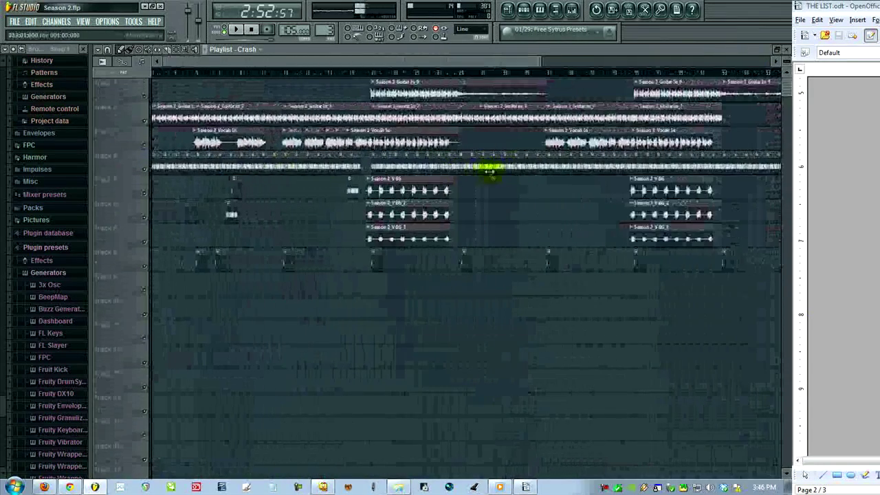
pyautogui.moveTo(657, 197); pyautogui.dragTo(658, 258)
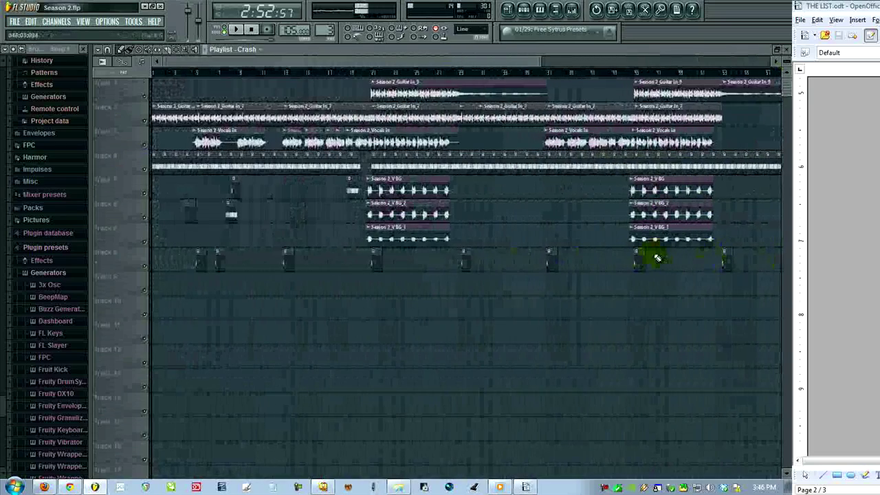